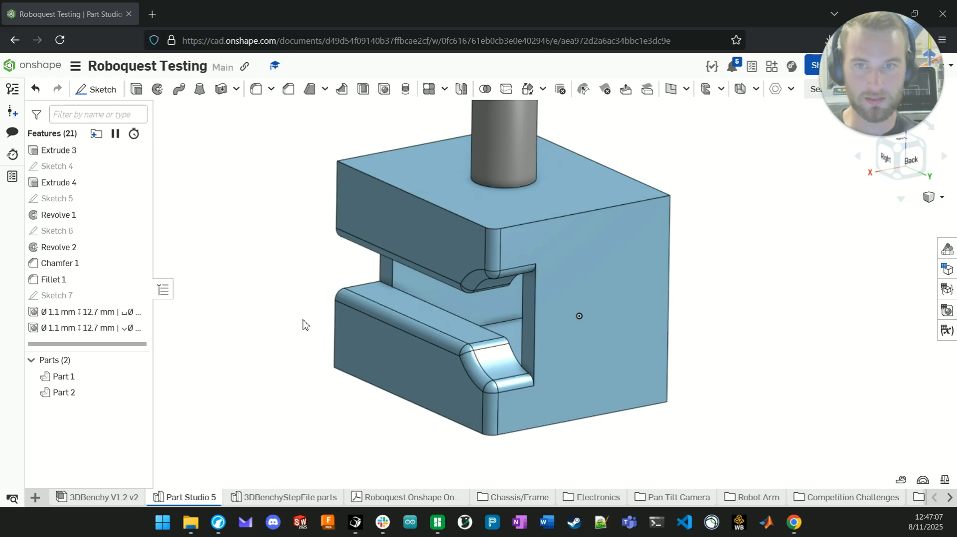
- Sketch a circle about 6.8 mm in diameter on the block's flat back face, centred on the origin
{"action": "left_click", "coordinate": [262, 288]}
{"action": "left_click", "coordinate": [558, 285]}
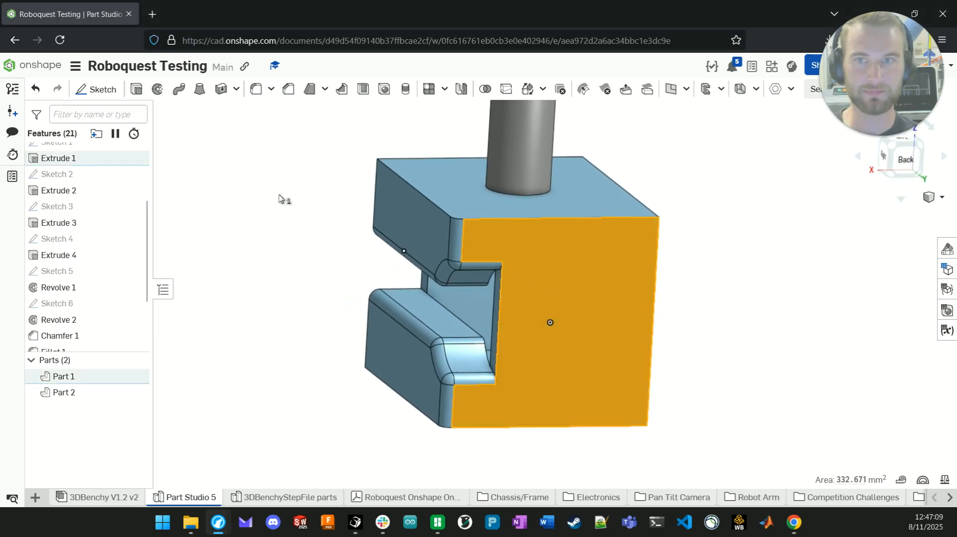
{"action": "left_click", "coordinate": [99, 89]}
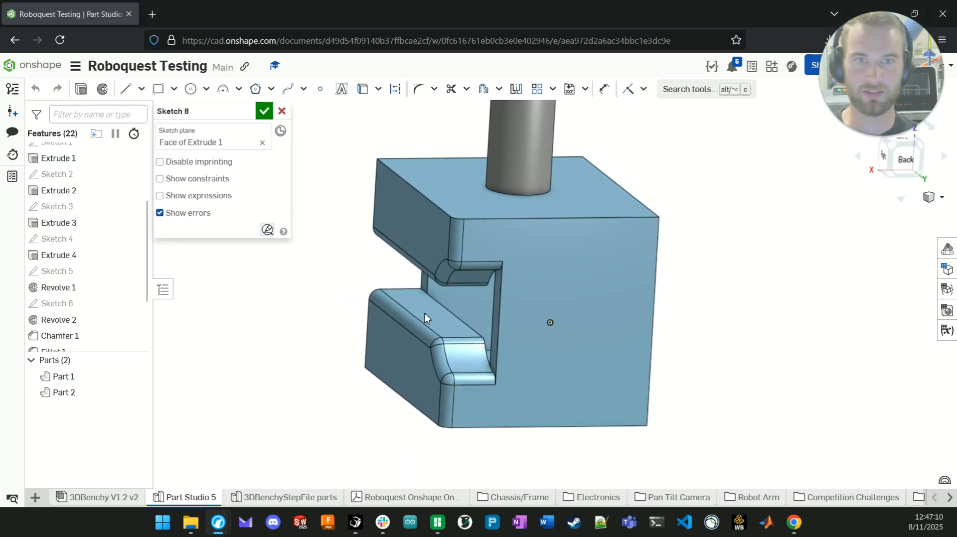
{"action": "left_click", "coordinate": [200, 92]}
{"action": "scroll", "coordinate": [554, 323], "scroll_direction": "up", "scroll_amount": 1}
{"action": "left_click", "coordinate": [554, 323]}
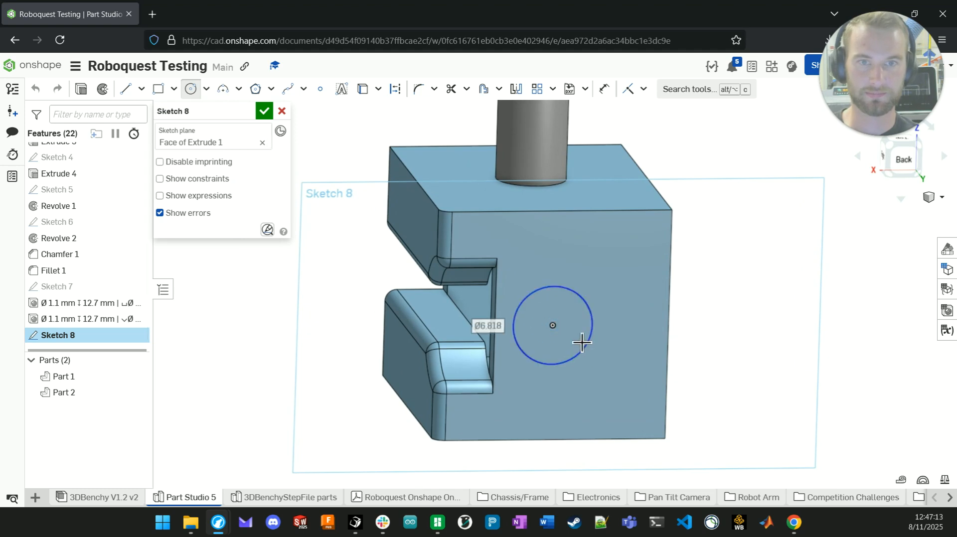
{"action": "left_click", "coordinate": [581, 343]}
{"action": "key", "text": "Escape"}
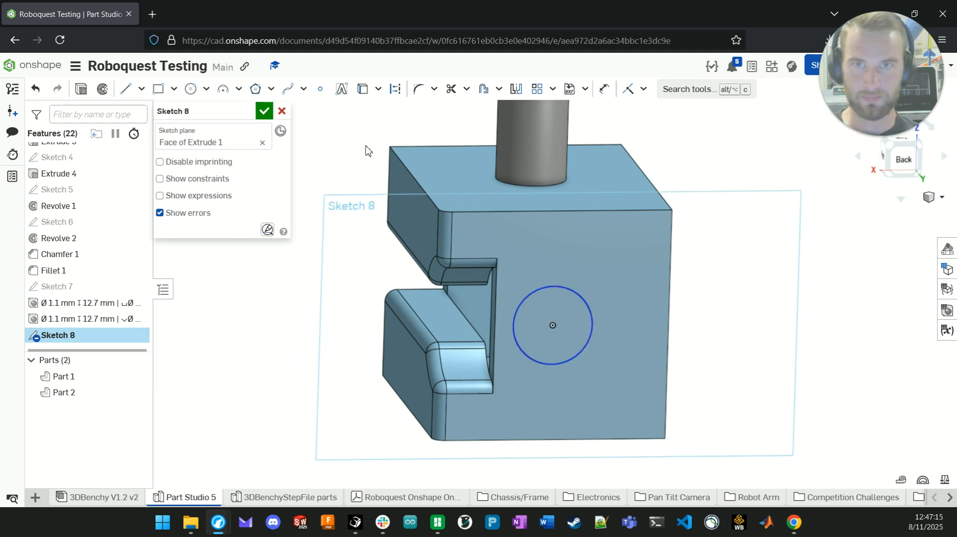
- Dimension the circle's diameter to 7 mm and finish the sketch
{"action": "left_click", "coordinate": [610, 90]}
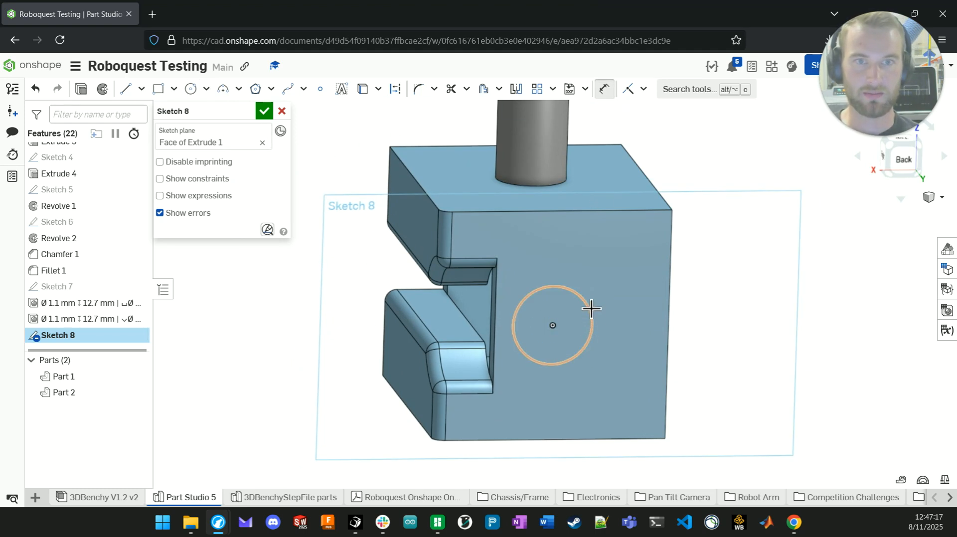
{"action": "left_click", "coordinate": [591, 309]}
{"action": "left_click", "coordinate": [610, 285]}
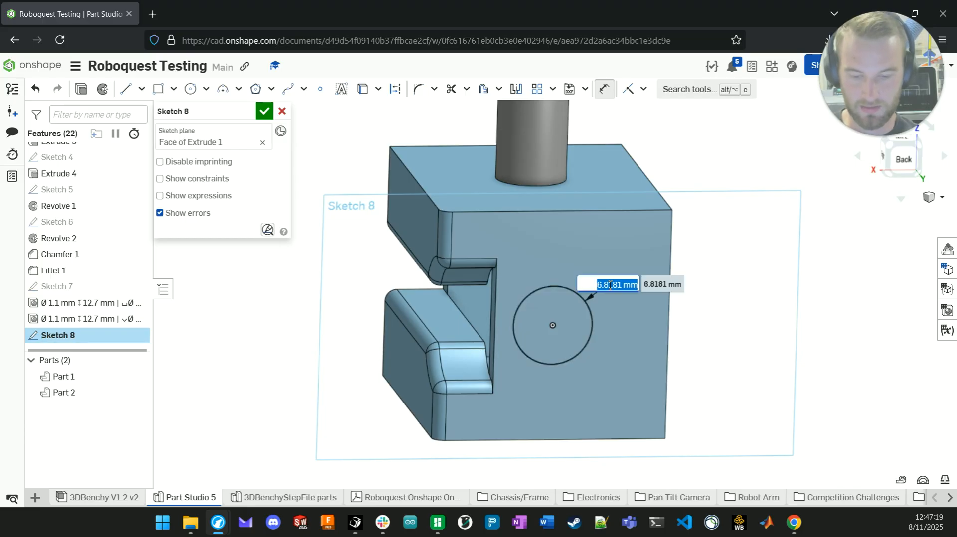
{"action": "type", "text": "7"}
{"action": "key", "text": "Return"}
{"action": "key", "text": "Escape"}
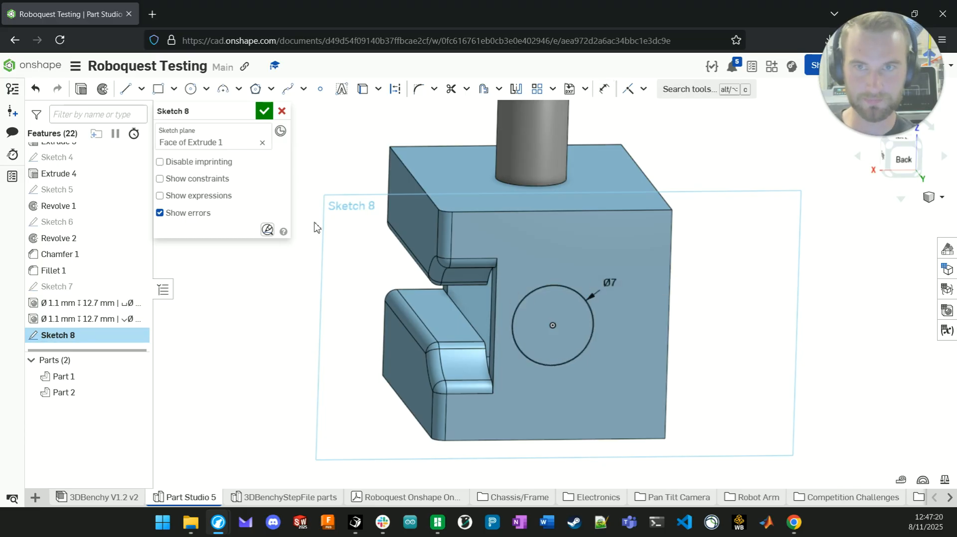
{"action": "left_click", "coordinate": [264, 112]}
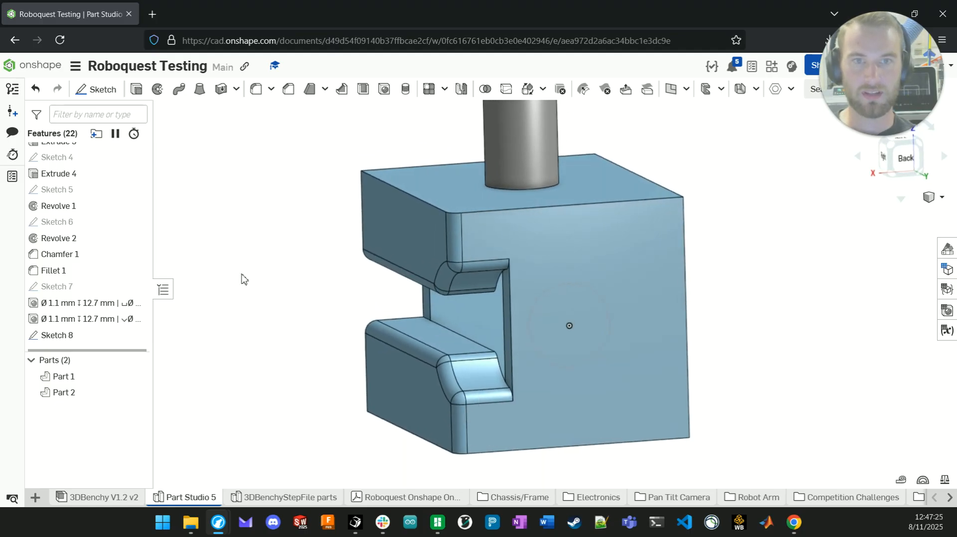
{"action": "left_click", "coordinate": [561, 296]}
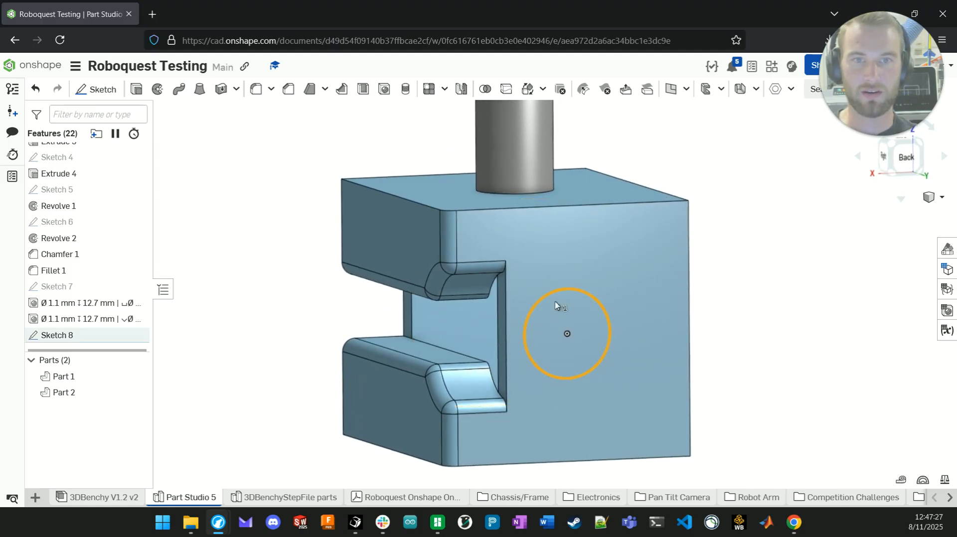
{"action": "left_click", "coordinate": [136, 90]}
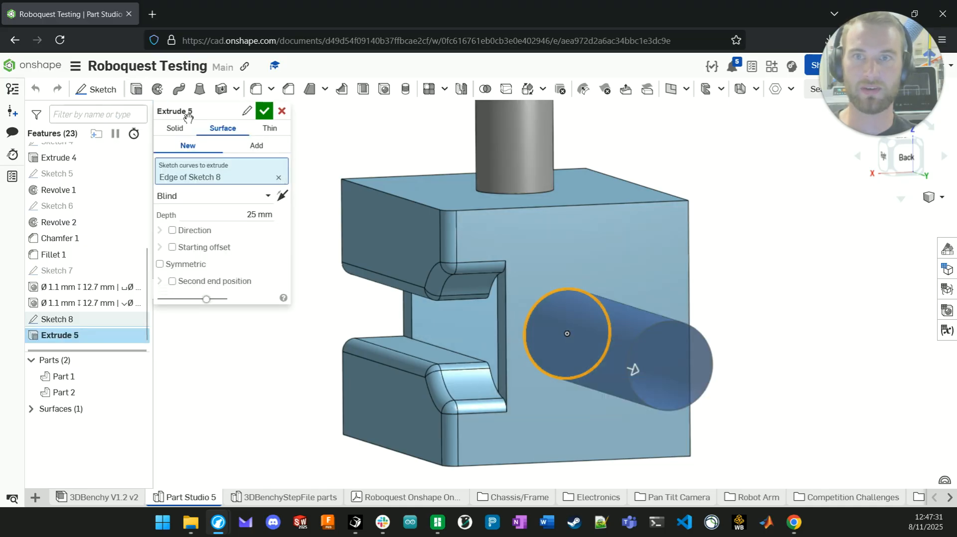
{"action": "left_click", "coordinate": [281, 111]}
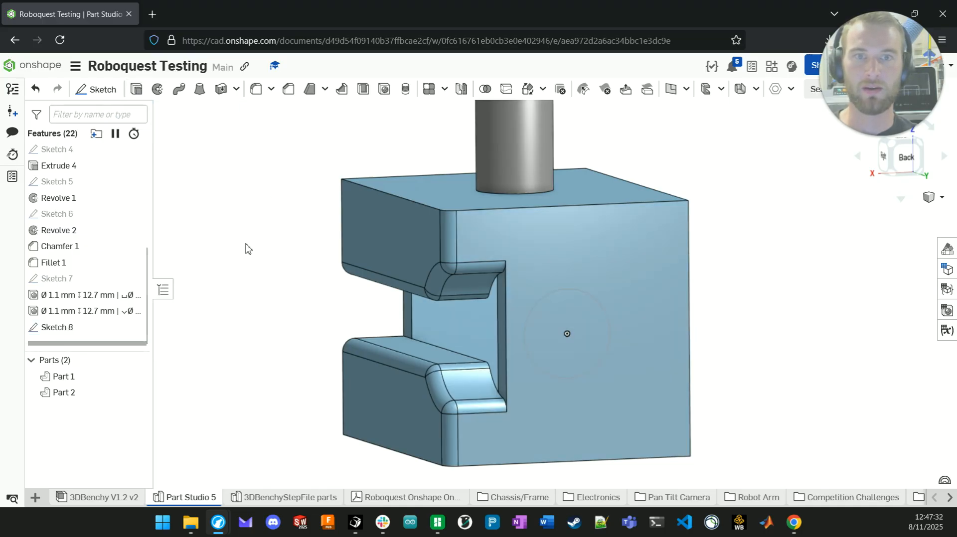
- Set up a 25 mm blind solid extrusion of the circular region outward from the back face, added to Part 1
{"action": "left_click", "coordinate": [136, 89]}
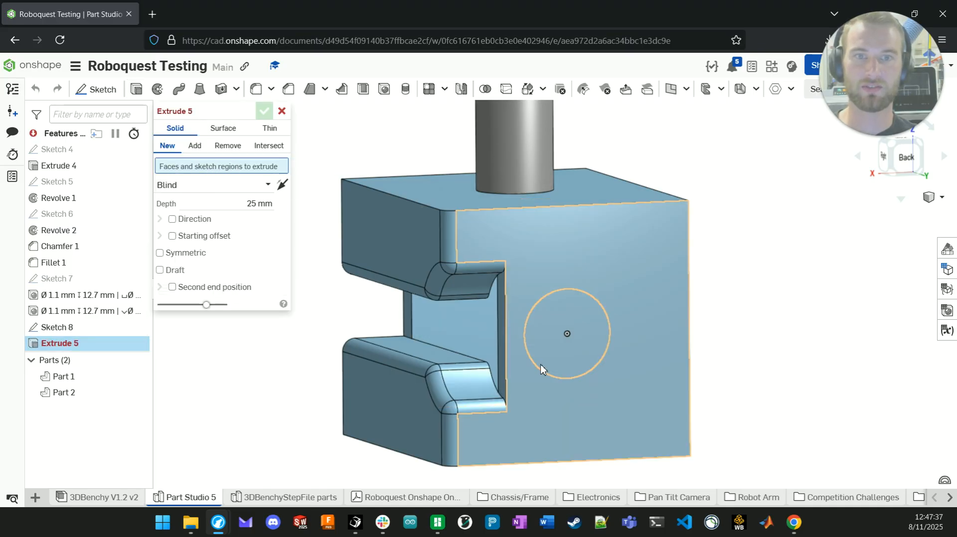
{"action": "left_click", "coordinate": [554, 318]}
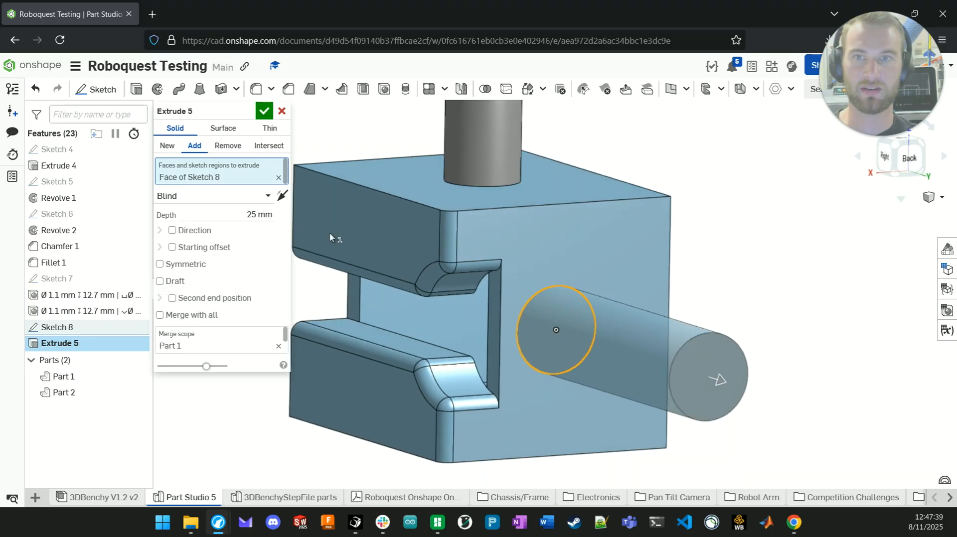
{"action": "right_click_drag", "start_coordinate": [330, 232], "coordinate": [602, 330]}
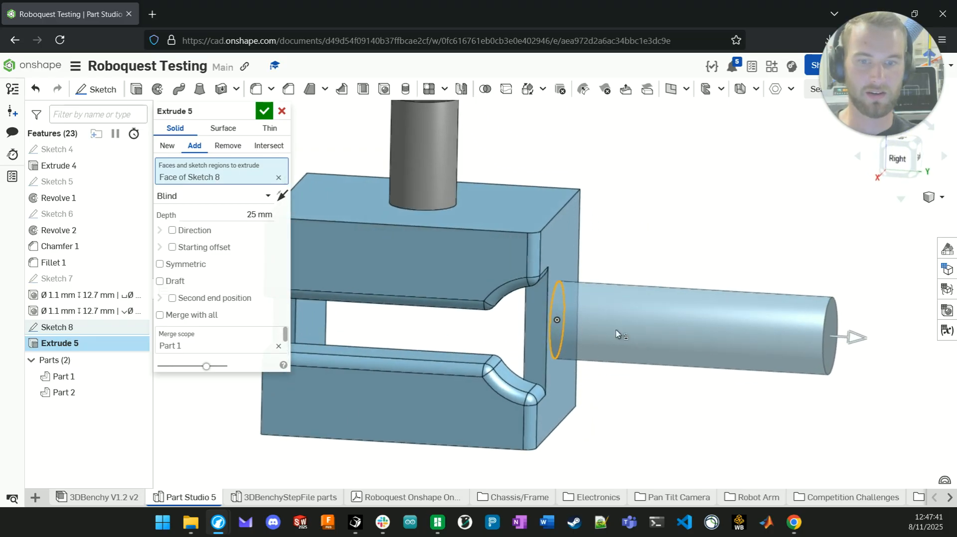
{"action": "right_click_drag", "start_coordinate": [782, 324], "coordinate": [680, 321]}
{"action": "right_click_drag", "start_coordinate": [729, 341], "coordinate": [718, 336]}
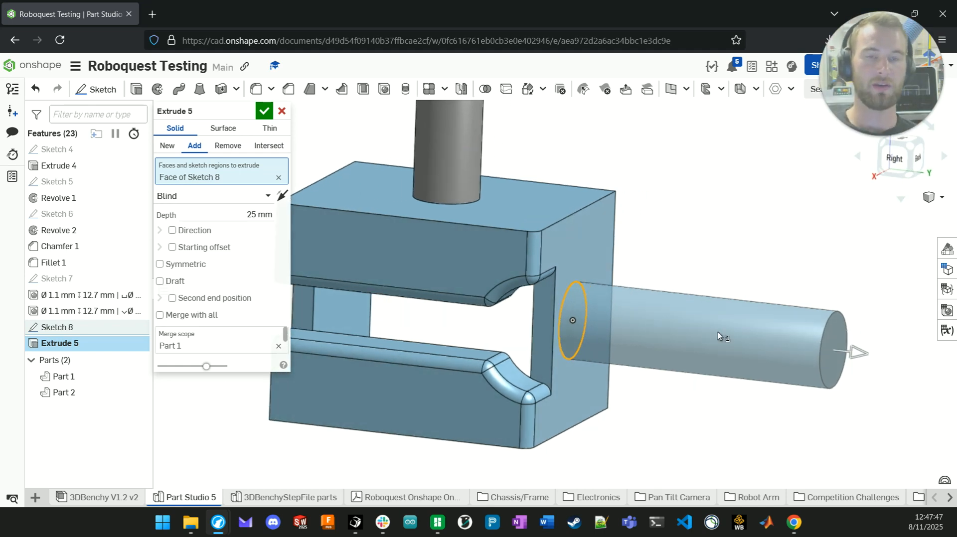
{"action": "right_click_drag", "start_coordinate": [614, 324], "coordinate": [718, 337]}
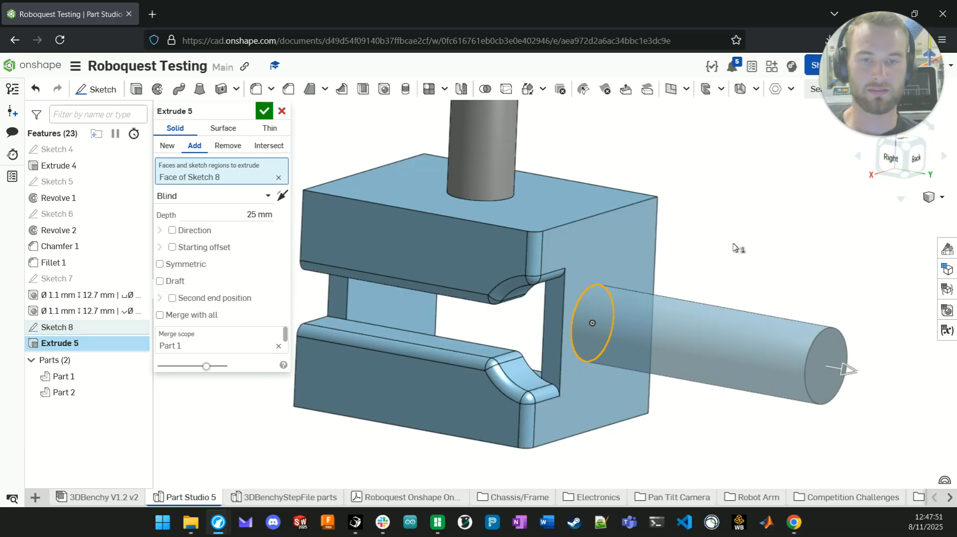
{"action": "key", "text": "f"}
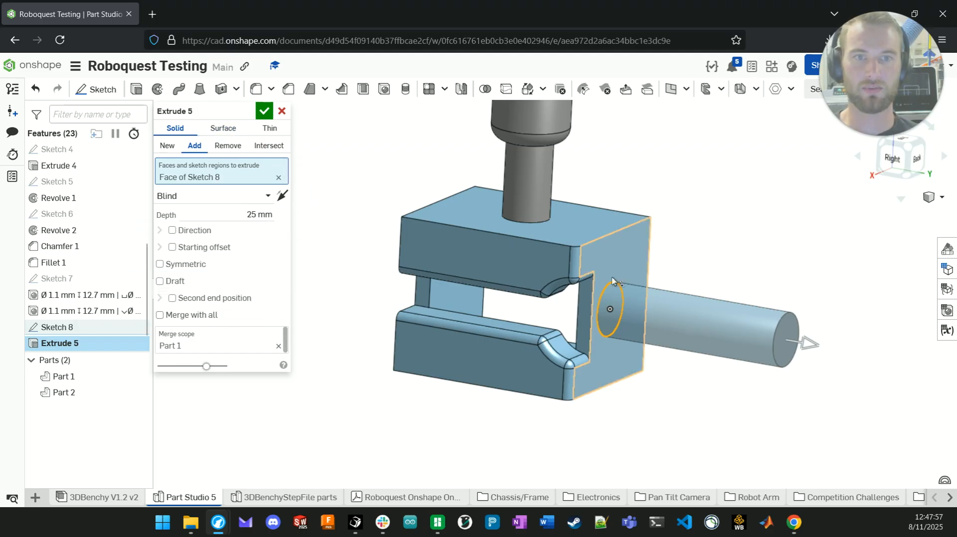
{"action": "scroll", "coordinate": [391, 474], "scroll_direction": "up", "scroll_amount": 3}
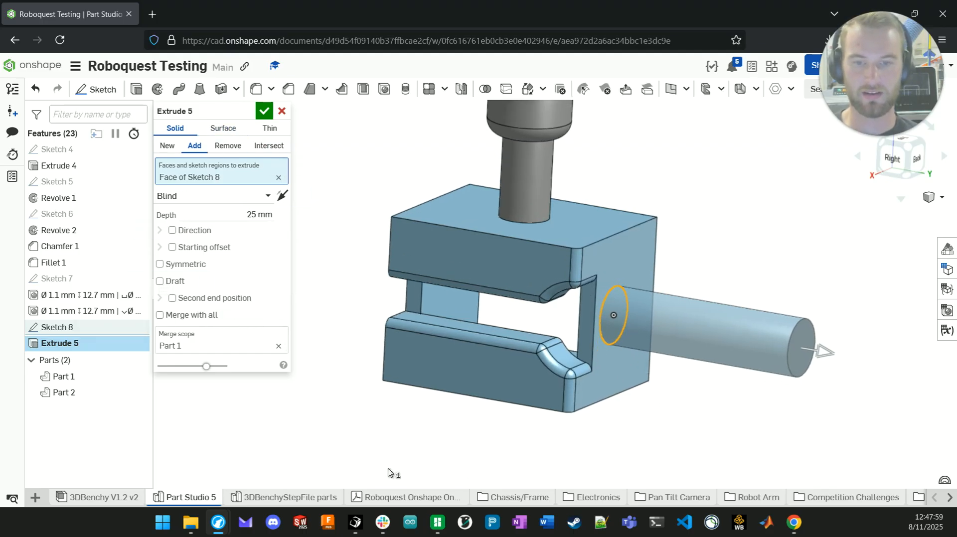
{"action": "middle_click_drag", "start_coordinate": [390, 474], "coordinate": [401, 483]}
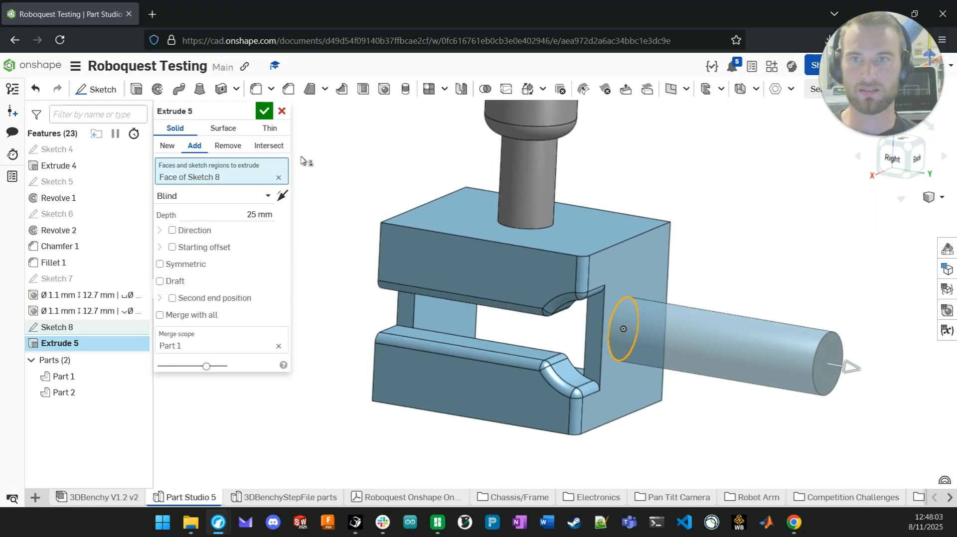
- Try the Thin extrusion type, return to the Solid type and accept the extrusion
{"action": "left_click", "coordinate": [269, 130]}
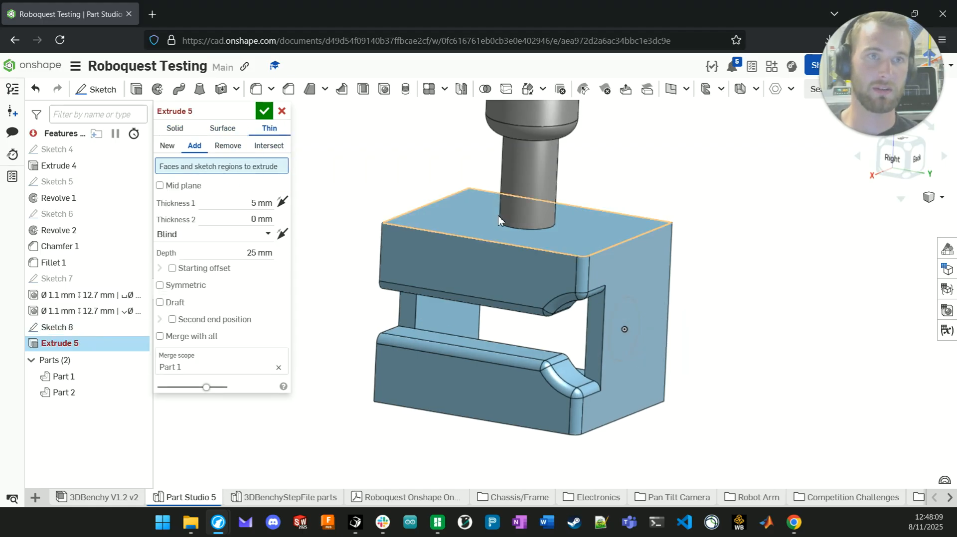
{"action": "left_click", "coordinate": [172, 129]}
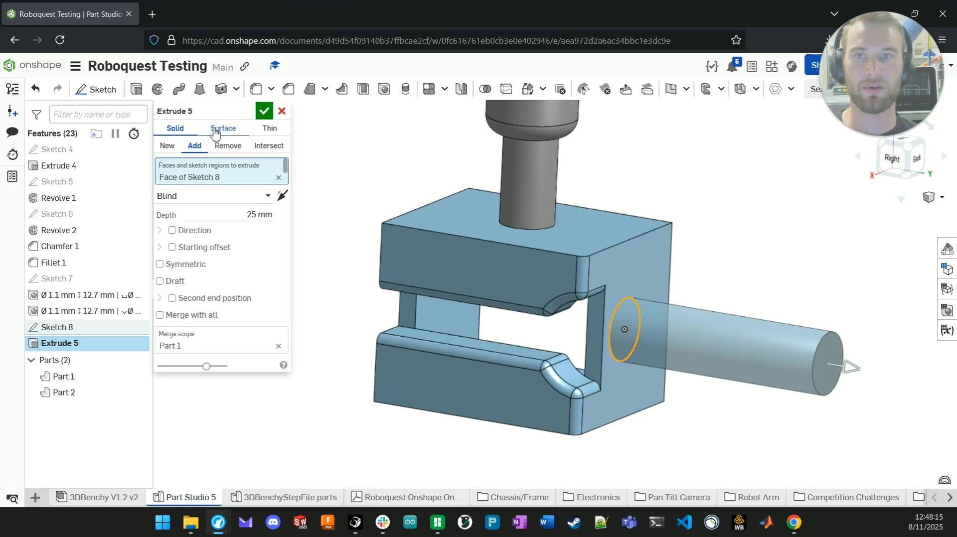
{"action": "right_click_drag", "start_coordinate": [448, 234], "coordinate": [406, 228]}
{"action": "scroll", "coordinate": [792, 376], "scroll_direction": "up", "scroll_amount": 4}
{"action": "right_click_drag", "start_coordinate": [662, 319], "coordinate": [430, 262]}
{"action": "left_click", "coordinate": [263, 112]}
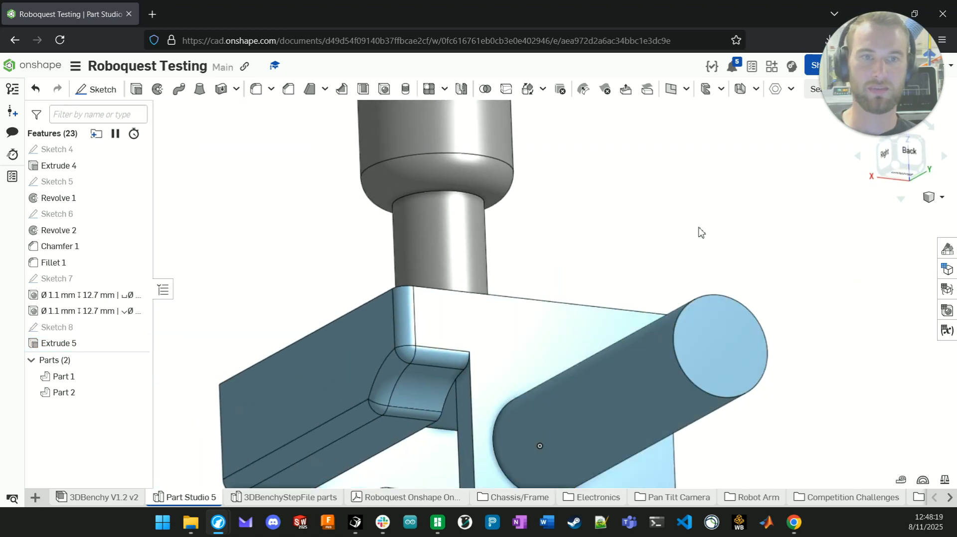
- Change the cylinder's extrusion to a new Surface extrusion of the circle's edge, blind with a 25 mm depth
{"action": "right_click_drag", "start_coordinate": [698, 231], "coordinate": [470, 294]}
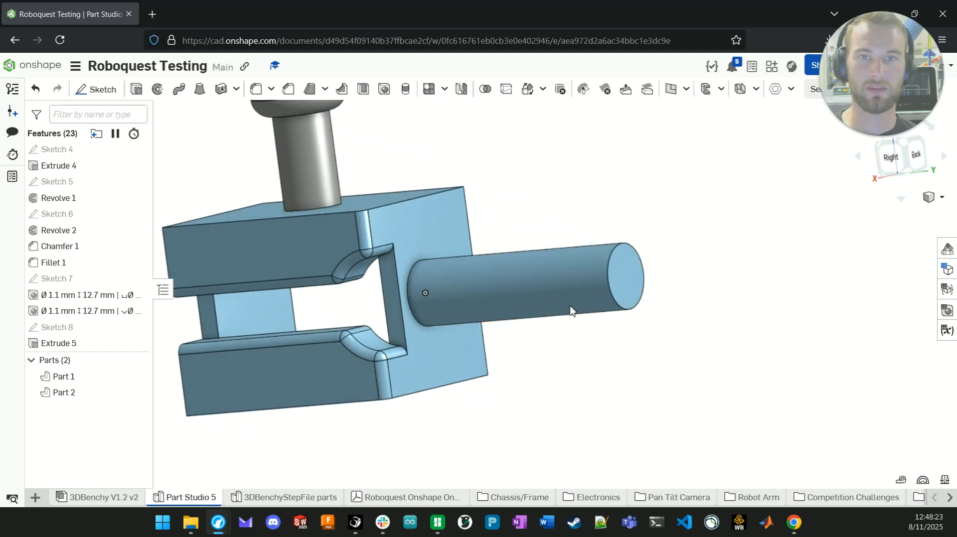
{"action": "right_click_drag", "start_coordinate": [573, 301], "coordinate": [586, 334]}
{"action": "scroll", "coordinate": [585, 334], "scroll_direction": "down", "scroll_amount": 1}
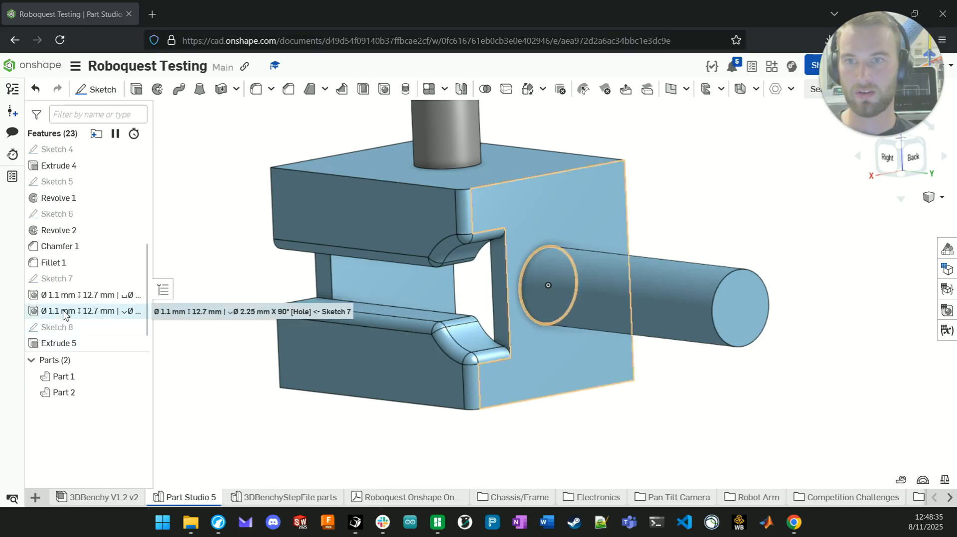
{"action": "left_click", "coordinate": [66, 344]}
{"action": "right_click", "coordinate": [65, 345]}
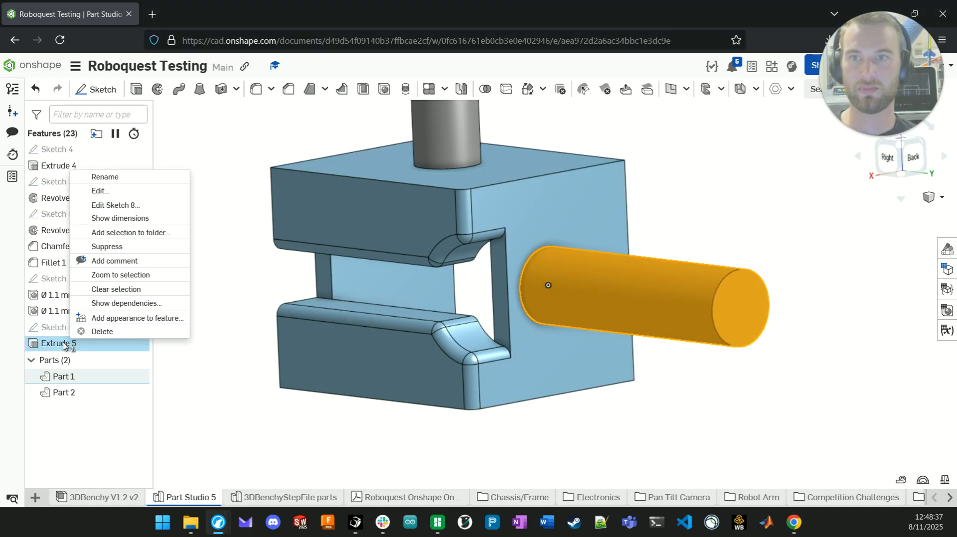
{"action": "left_click", "coordinate": [107, 191]}
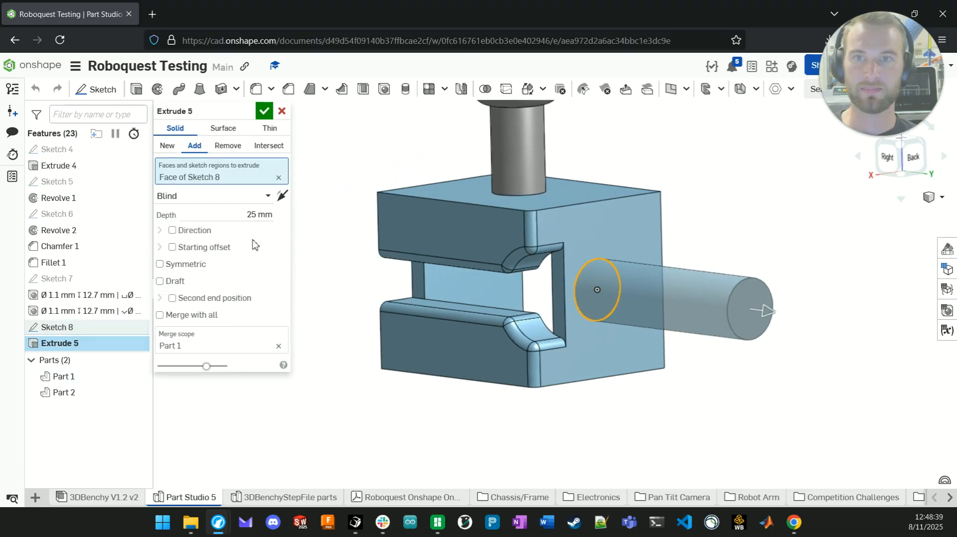
{"action": "left_click", "coordinate": [223, 129]}
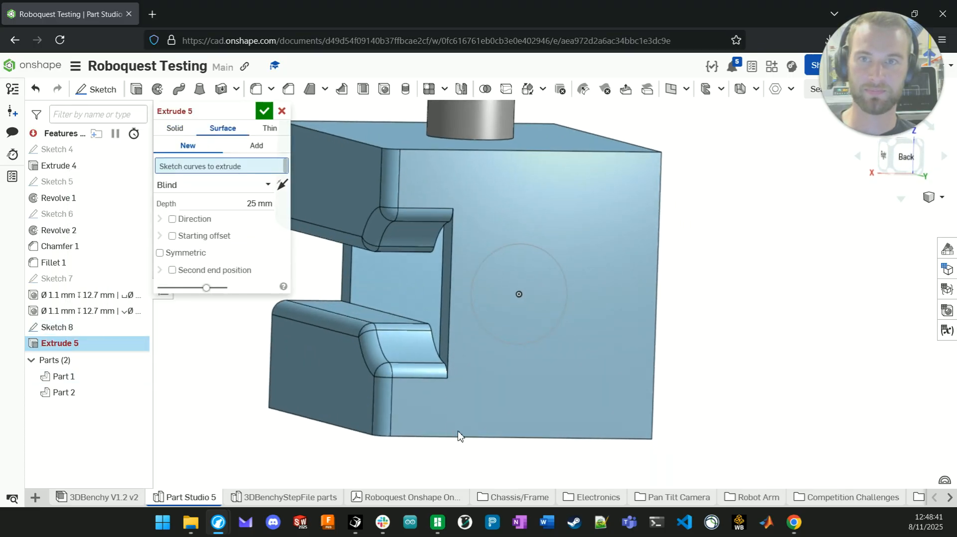
{"action": "left_click", "coordinate": [546, 253]}
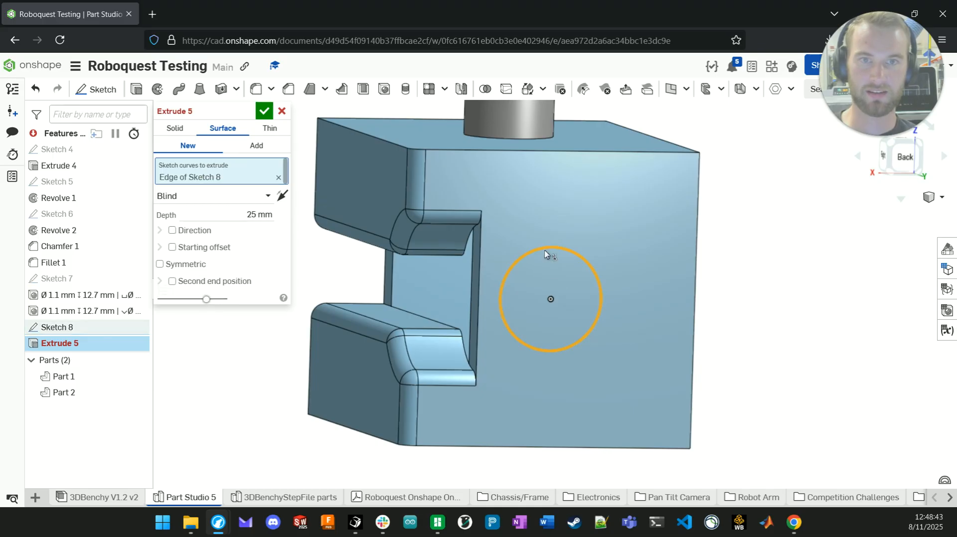
{"action": "right_click_drag", "start_coordinate": [670, 424], "coordinate": [733, 445]}
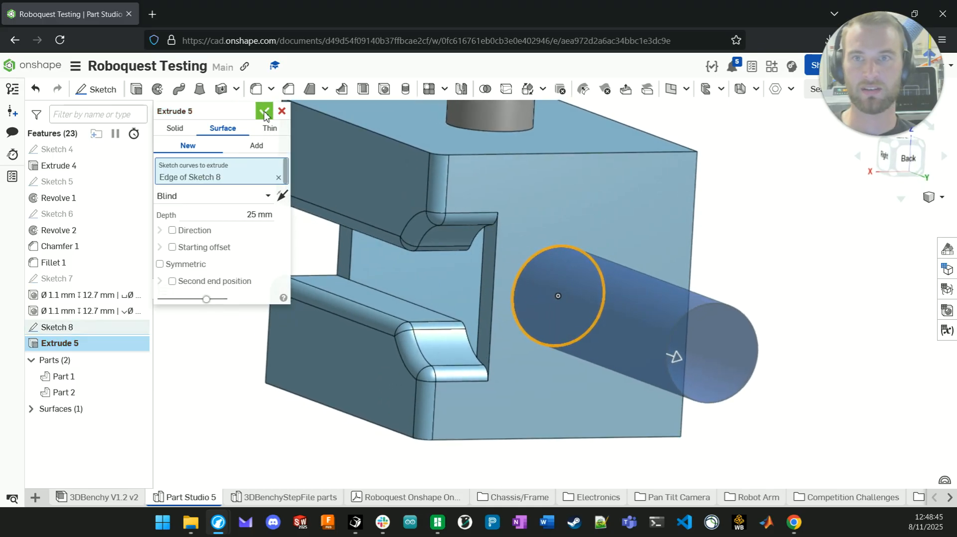
{"action": "left_click", "coordinate": [266, 113]}
- Examine the extruded cylindrical surface from its open end and from outside, checking its walls and interior
{"action": "right_click_drag", "start_coordinate": [658, 435], "coordinate": [749, 439]}
{"action": "scroll", "coordinate": [536, 395], "scroll_direction": "up", "scroll_amount": 5}
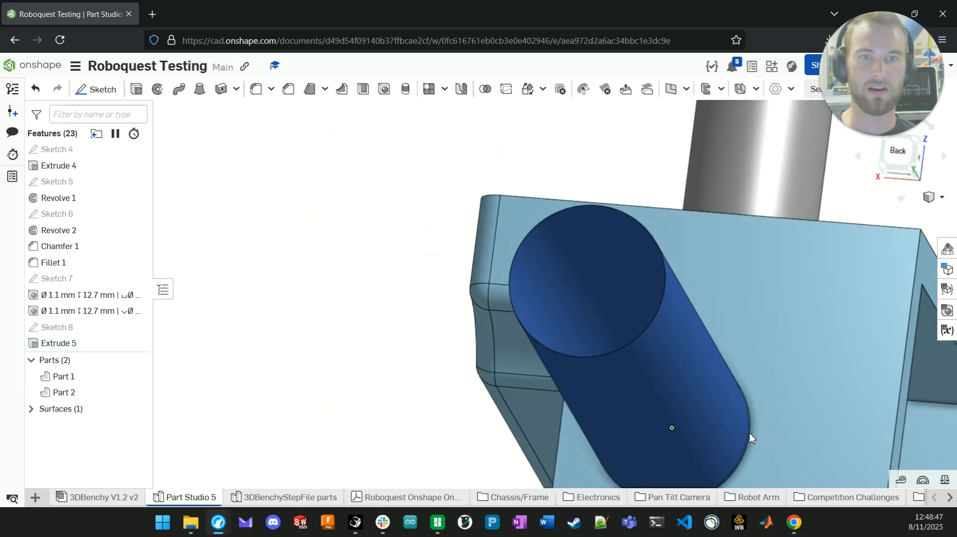
{"action": "scroll", "coordinate": [412, 325], "scroll_direction": "up", "scroll_amount": 8}
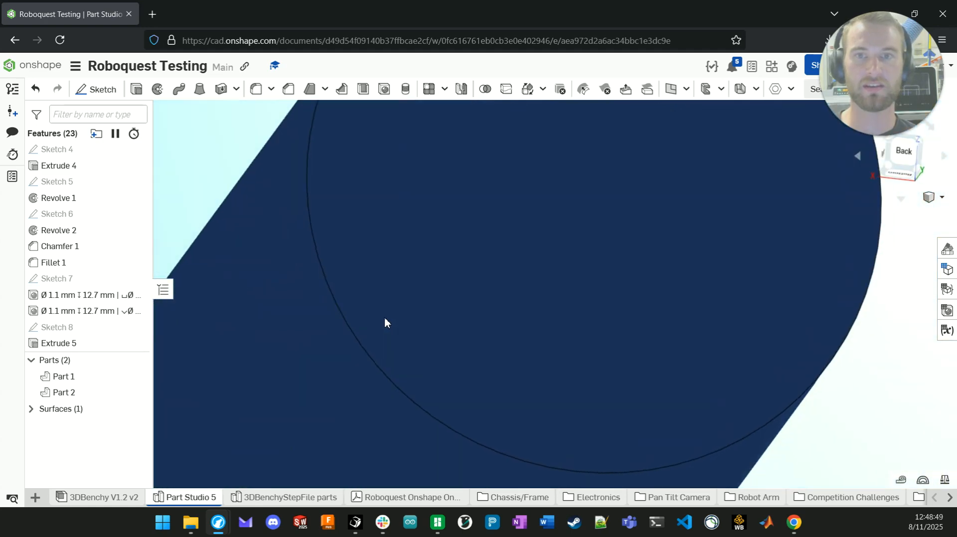
{"action": "scroll", "coordinate": [384, 323], "scroll_direction": "down", "scroll_amount": 8}
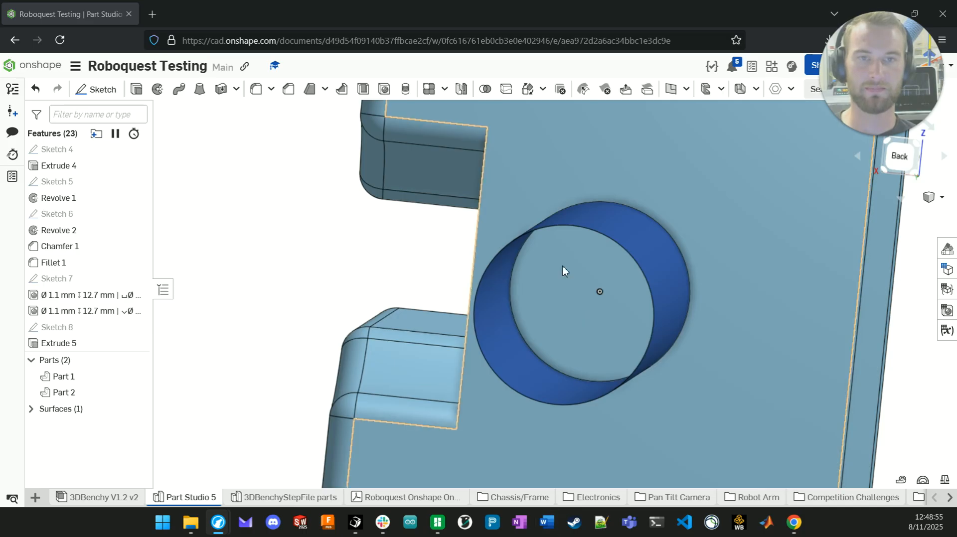
{"action": "scroll", "coordinate": [279, 309], "scroll_direction": "down", "scroll_amount": 5}
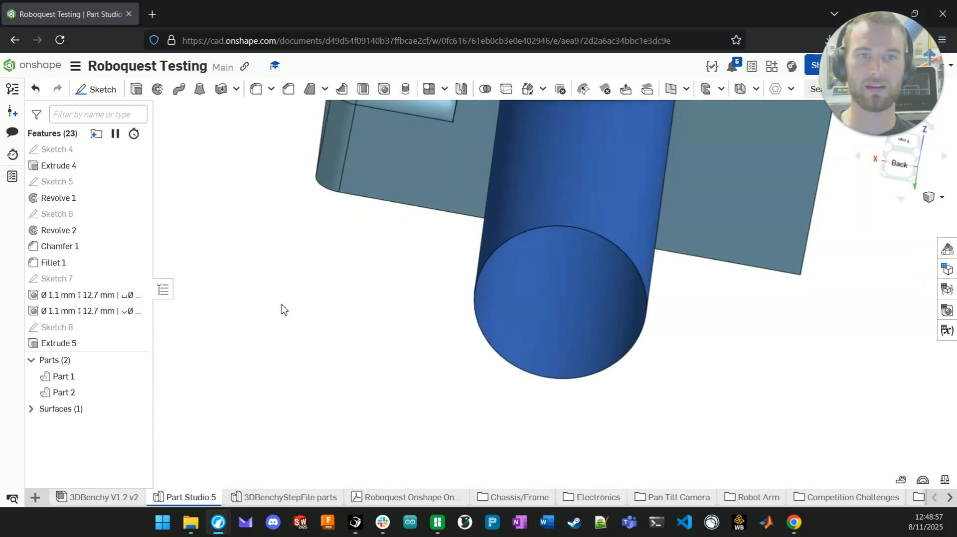
{"action": "right_click_drag", "start_coordinate": [281, 310], "coordinate": [389, 354]}
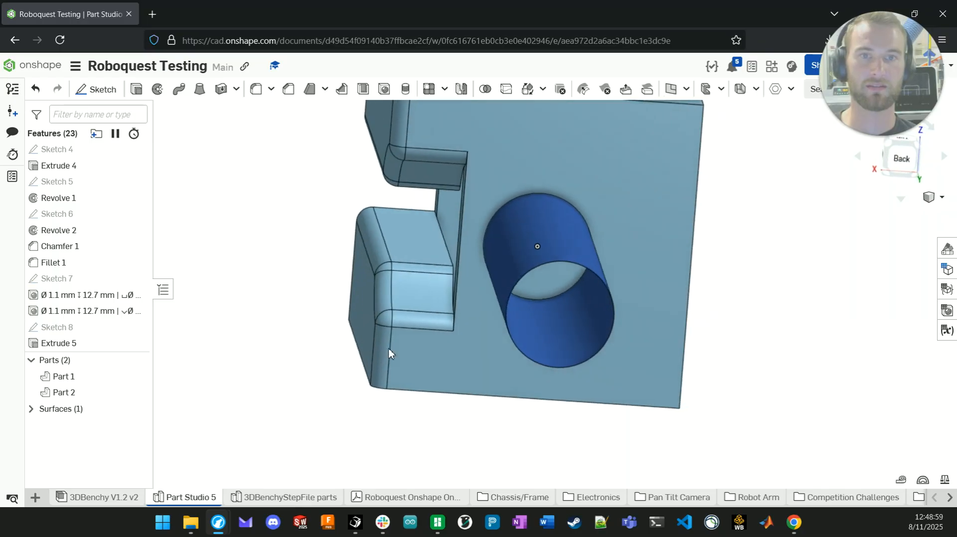
{"action": "right_click_drag", "start_coordinate": [529, 298], "coordinate": [485, 339]}
- Reopen the circle's extrusion and change it from Surface to Solid, adding the circular region to Part 1
{"action": "right_click", "coordinate": [78, 344]}
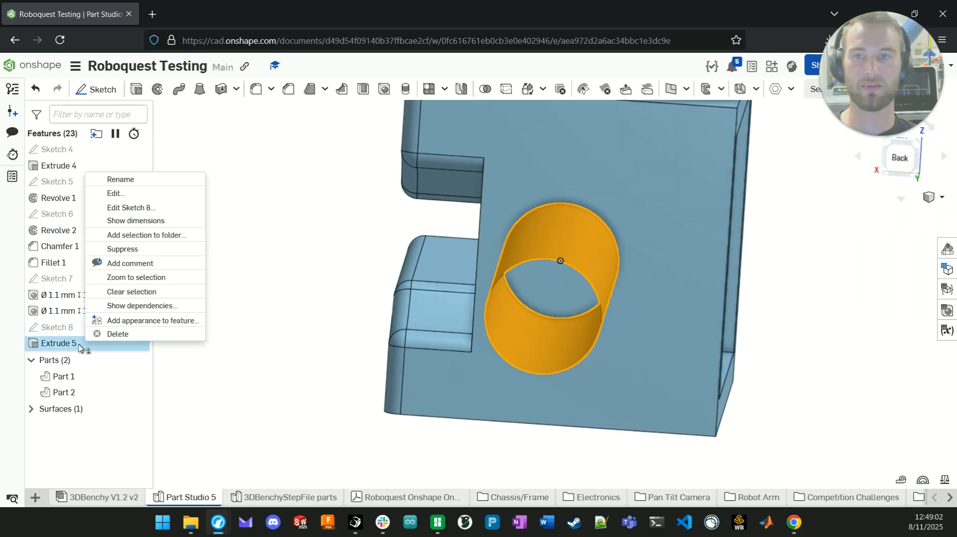
{"action": "left_click", "coordinate": [111, 195]}
{"action": "right_click_drag", "start_coordinate": [359, 325], "coordinate": [579, 319]}
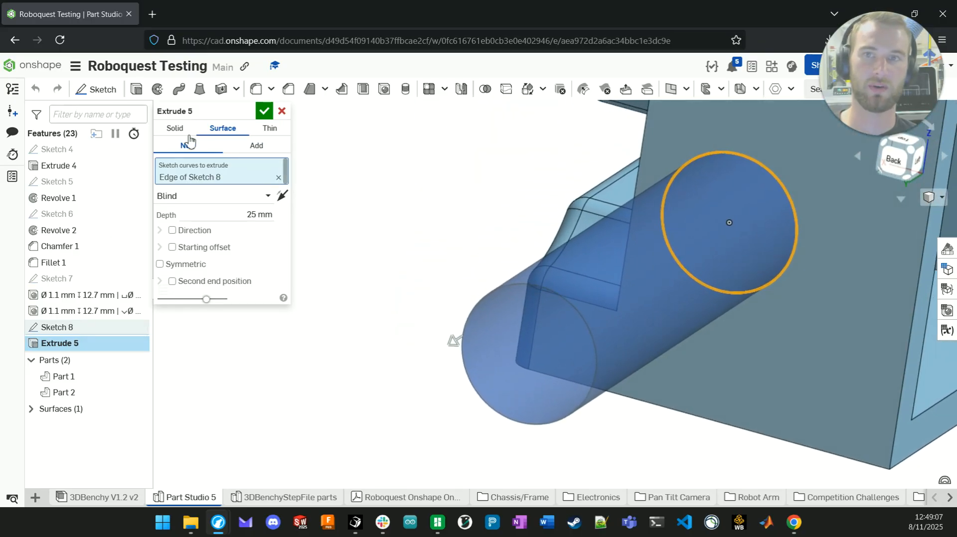
{"action": "left_click", "coordinate": [174, 128]}
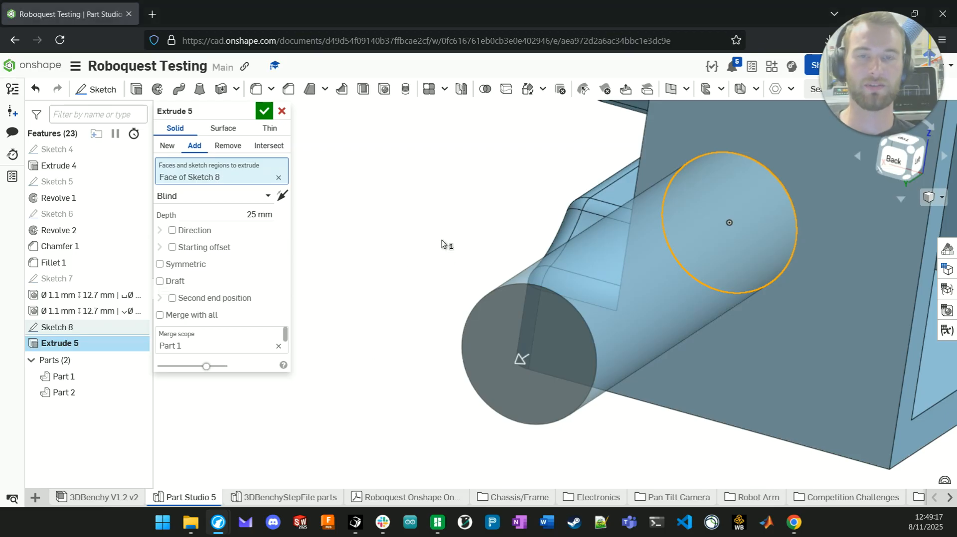
{"action": "right_click_drag", "start_coordinate": [447, 246], "coordinate": [398, 197]}
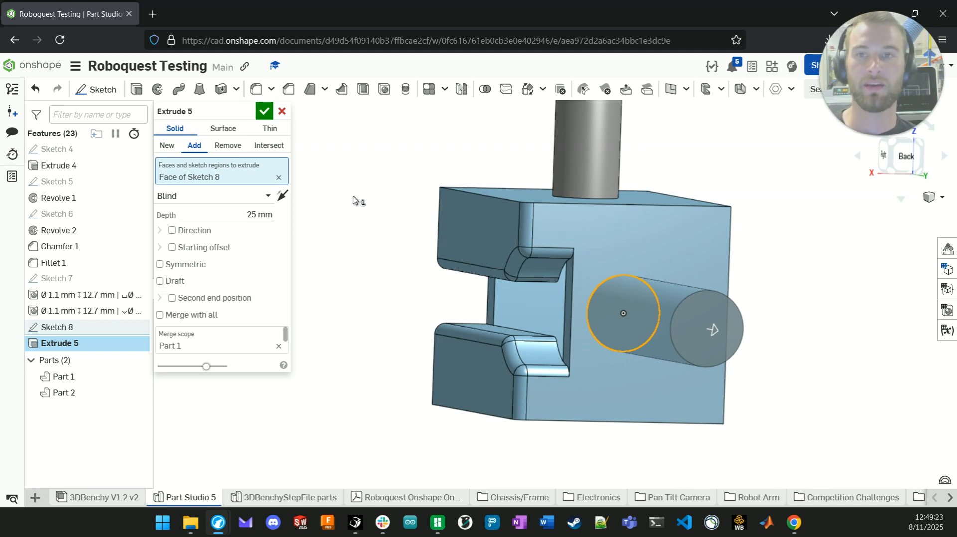
- Try creating the solid cylinder as a new part, and return the operation to Add
{"action": "left_click", "coordinate": [170, 149]}
{"action": "right_click_drag", "start_coordinate": [362, 207], "coordinate": [596, 333]}
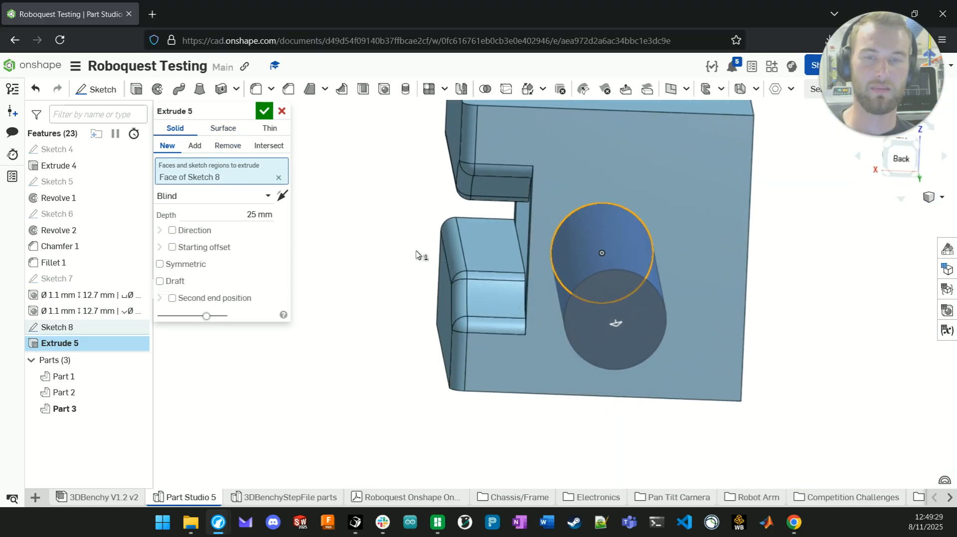
{"action": "left_click", "coordinate": [194, 146]}
{"action": "right_click_drag", "start_coordinate": [334, 244], "coordinate": [347, 254]}
{"action": "scroll", "coordinate": [348, 255], "scroll_direction": "down", "scroll_amount": 3}
{"action": "right_click_drag", "start_coordinate": [622, 339], "coordinate": [742, 366]}
{"action": "scroll", "coordinate": [641, 291], "scroll_direction": "up", "scroll_amount": 3}
{"action": "scroll", "coordinate": [598, 308], "scroll_direction": "down", "scroll_amount": 3}
{"action": "right_click_drag", "start_coordinate": [595, 307], "coordinate": [582, 255]}
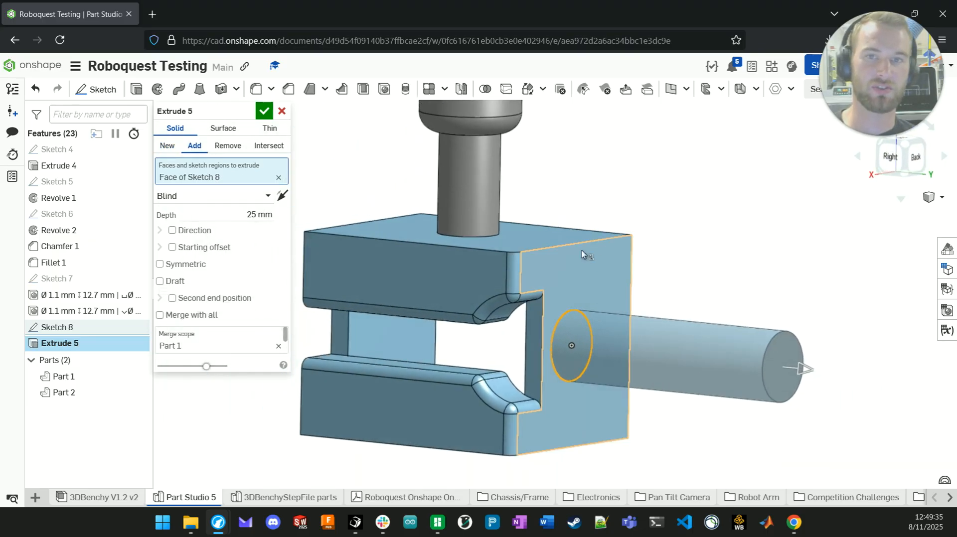
- Try the Remove operation on Part 1 with the cylinder's depth at about 20.6 mm, and return to Add
{"action": "right_click_drag", "start_coordinate": [336, 141], "coordinate": [325, 146]}
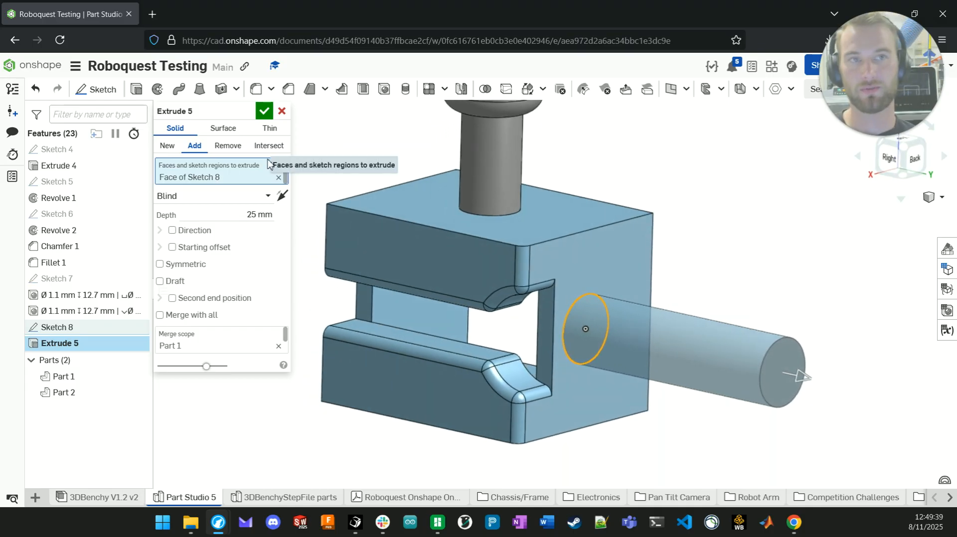
{"action": "left_click", "coordinate": [229, 147]}
{"action": "right_click_drag", "start_coordinate": [324, 172], "coordinate": [381, 324]}
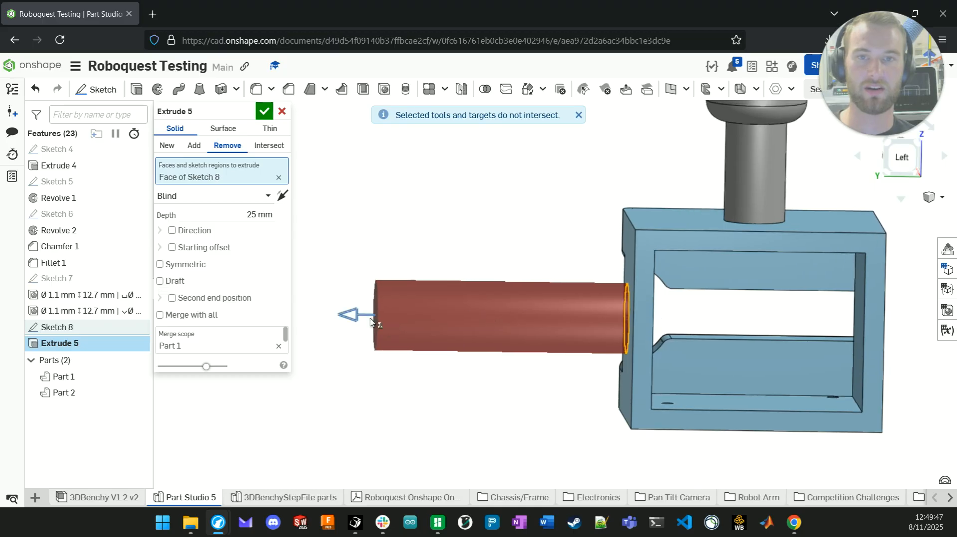
{"action": "left_click_drag", "start_coordinate": [351, 315], "coordinate": [855, 335]}
{"action": "right_click_drag", "start_coordinate": [855, 334], "coordinate": [385, 315]}
{"action": "left_click_drag", "start_coordinate": [374, 289], "coordinate": [854, 291]}
{"action": "middle_click_drag", "start_coordinate": [745, 350], "coordinate": [682, 347]}
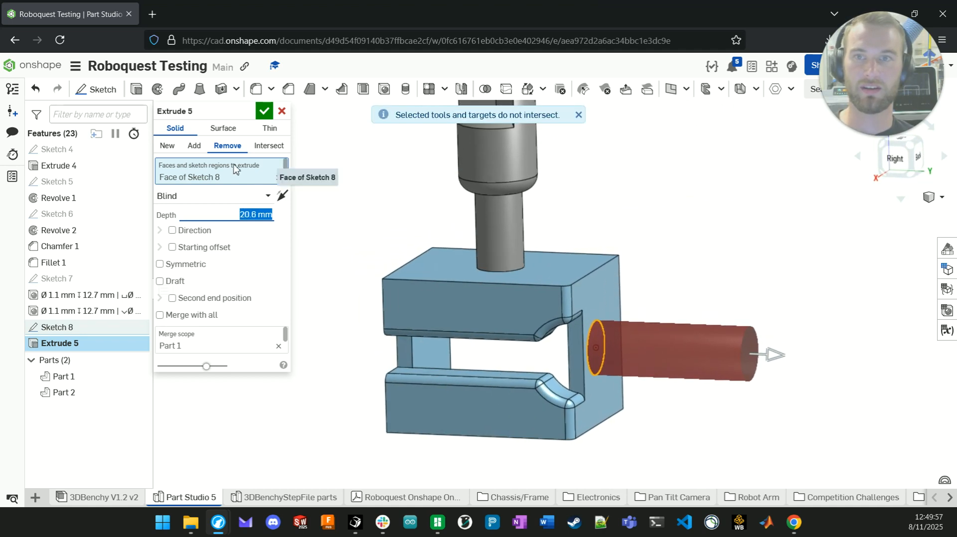
{"action": "left_click", "coordinate": [193, 147]}
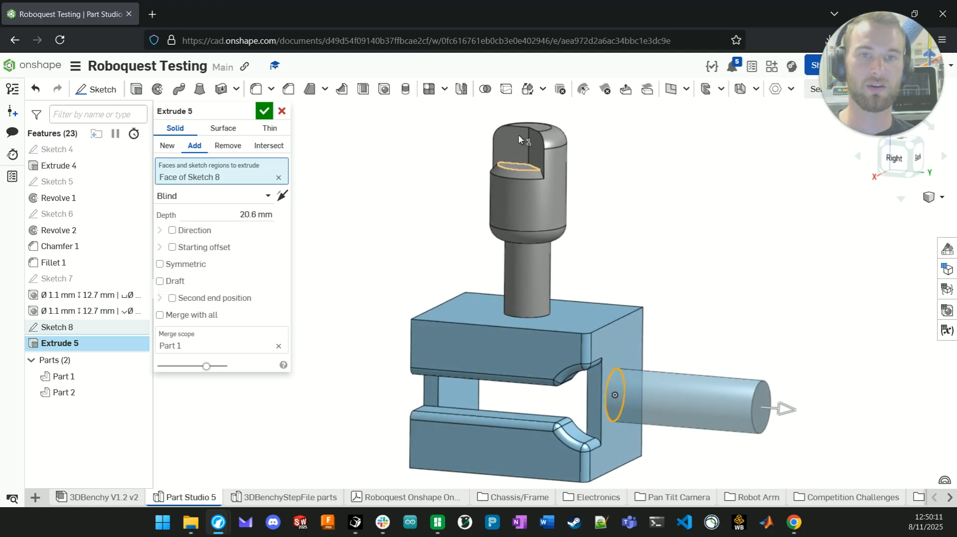
- Try Part 2 as the cylinder's merge scope, and set the merge scope back to Part 1
{"action": "scroll", "coordinate": [703, 343], "scroll_direction": "up", "scroll_amount": 3}
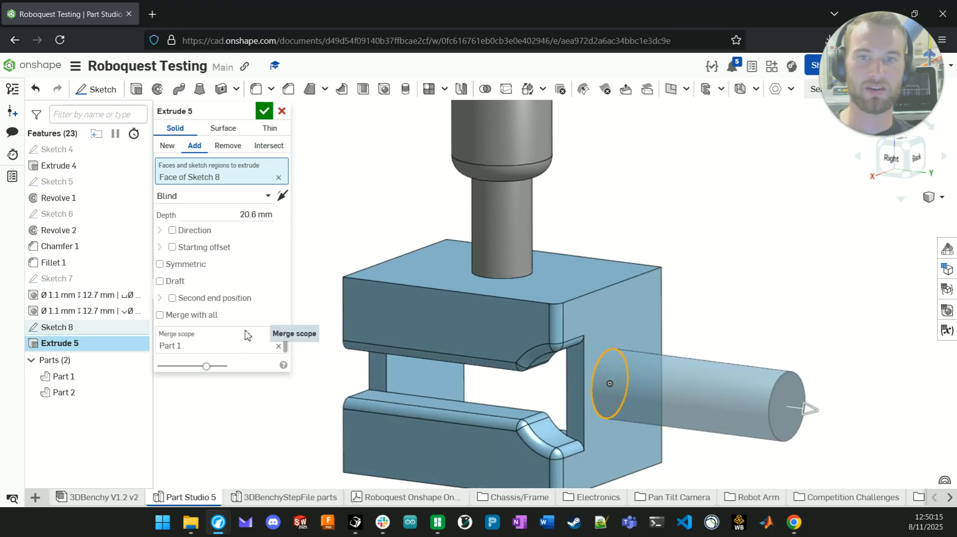
{"action": "scroll", "coordinate": [665, 371], "scroll_direction": "down", "scroll_amount": 2}
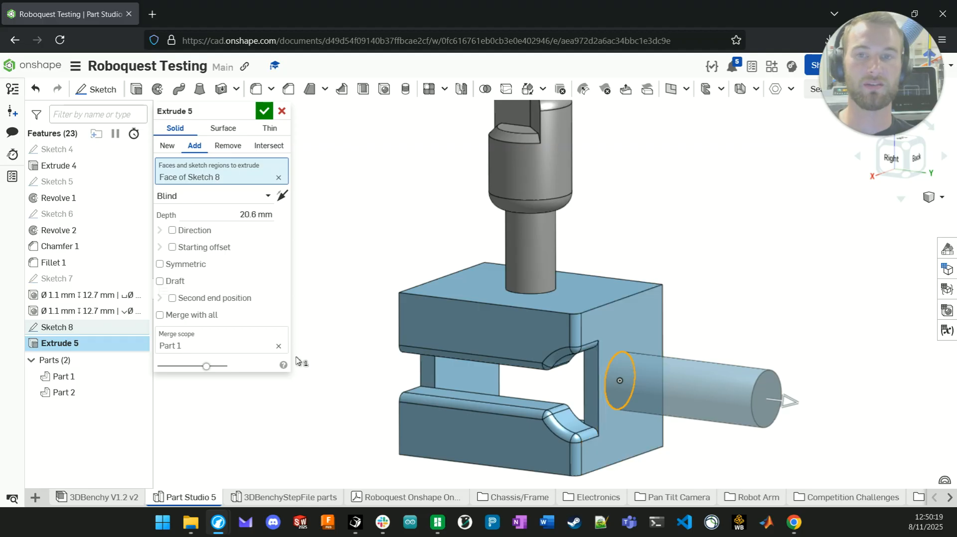
{"action": "left_click", "coordinate": [278, 345]}
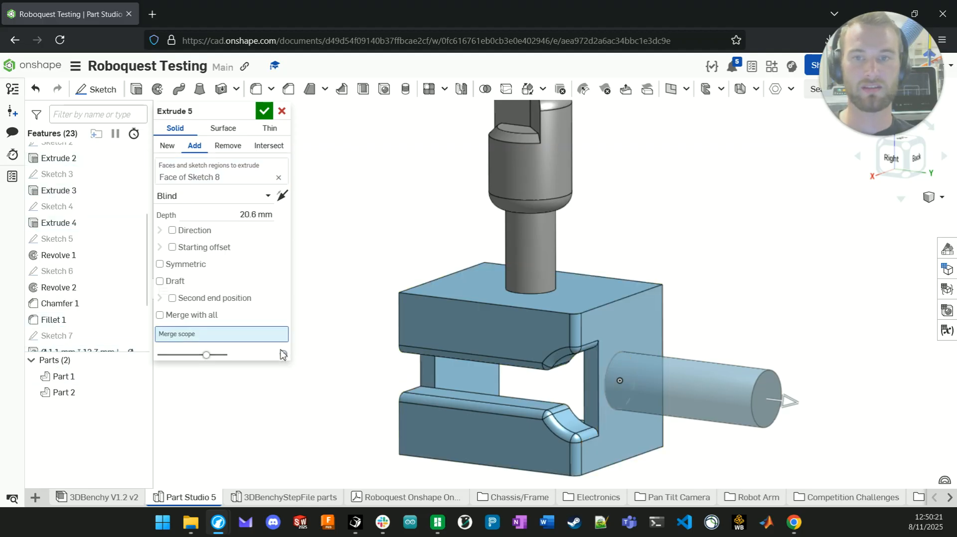
{"action": "left_click", "coordinate": [515, 234]}
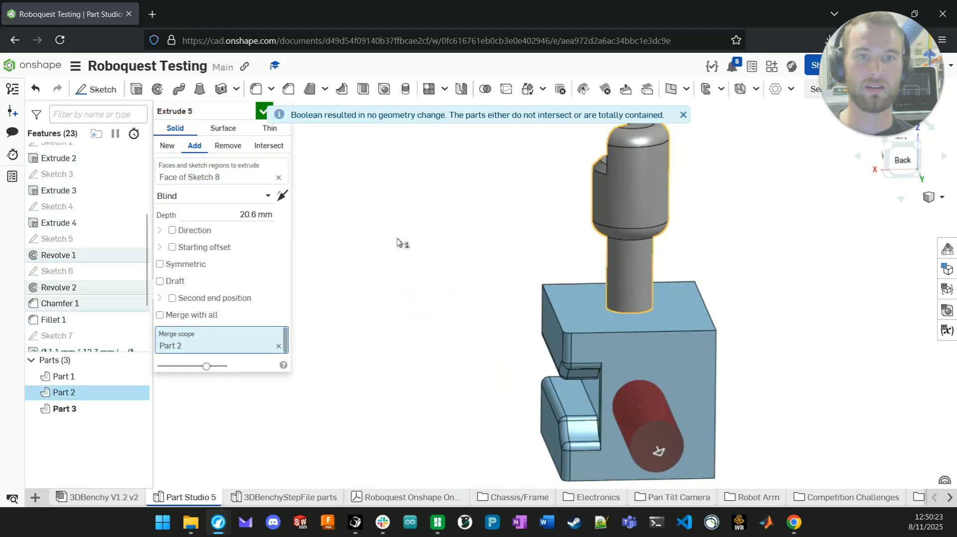
{"action": "right_click_drag", "start_coordinate": [399, 298], "coordinate": [355, 270]}
{"action": "right_click_drag", "start_coordinate": [716, 212], "coordinate": [451, 255]}
{"action": "right_click_drag", "start_coordinate": [463, 289], "coordinate": [311, 344]}
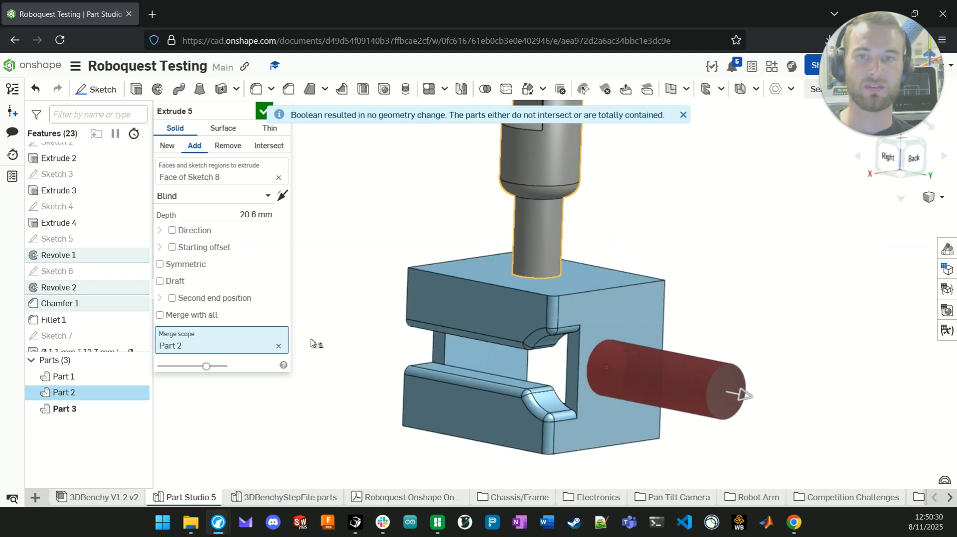
{"action": "left_click", "coordinate": [280, 346]}
{"action": "left_click", "coordinate": [501, 306]}
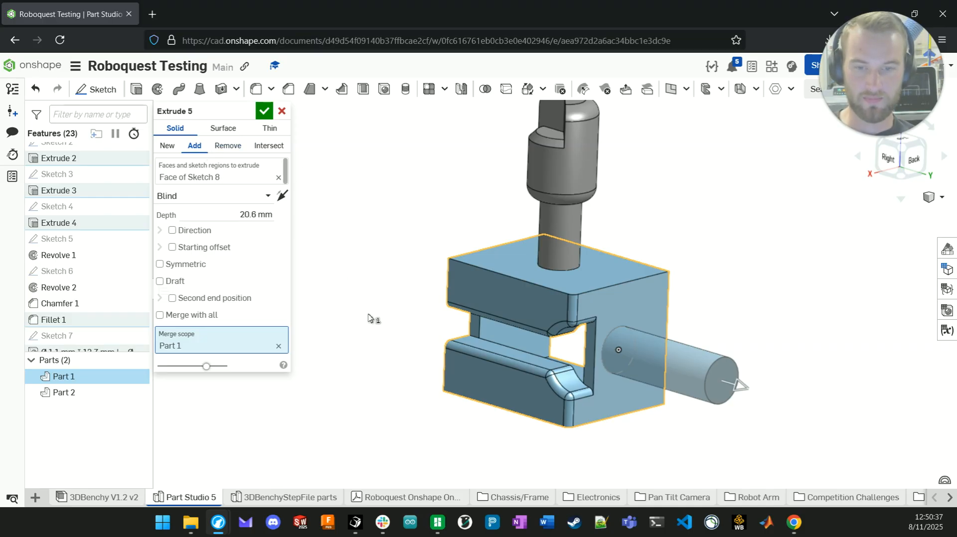
{"action": "right_click_drag", "start_coordinate": [368, 318], "coordinate": [390, 281]}
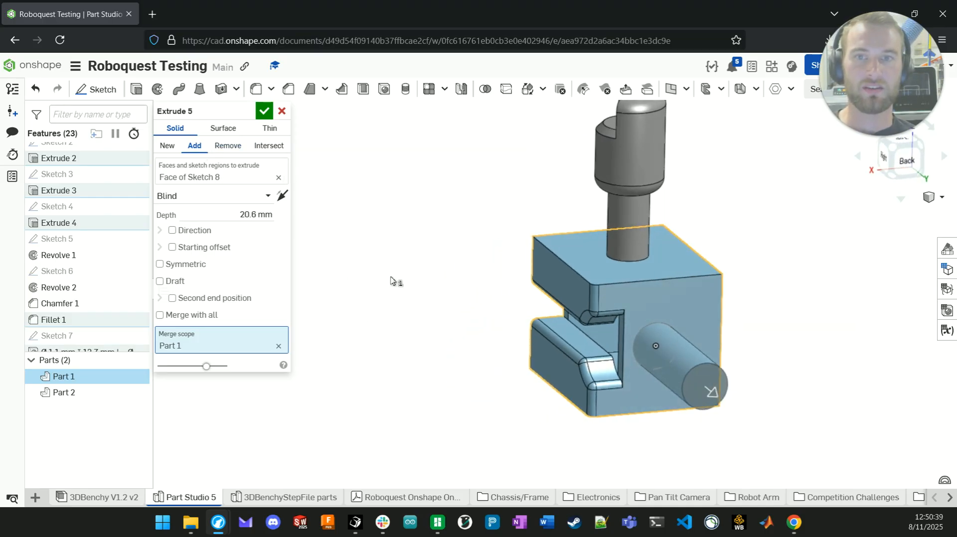
{"action": "right_click_drag", "start_coordinate": [573, 413], "coordinate": [547, 317]}
- Set the cylinder's blind extrusion depth to 10 mm
{"action": "scroll", "coordinate": [547, 317], "scroll_direction": "up", "scroll_amount": 3}
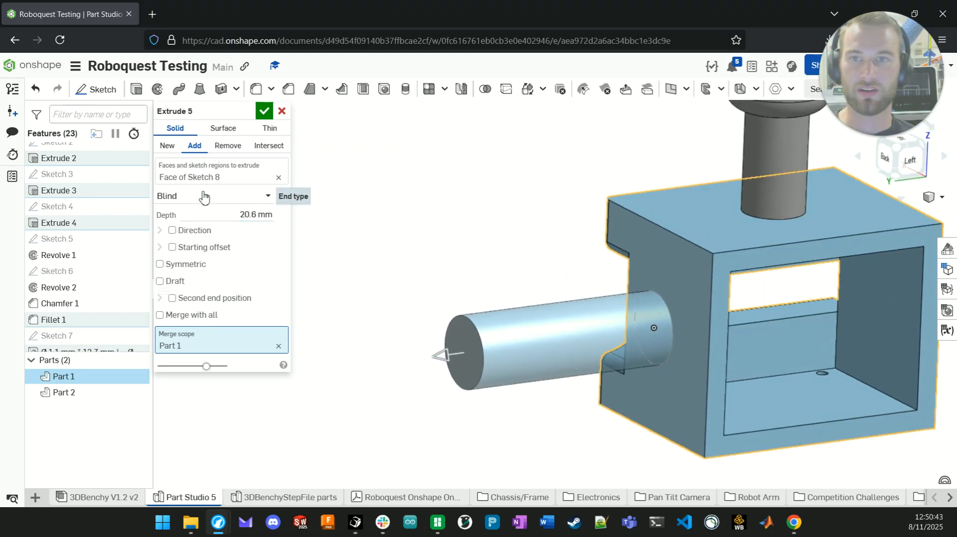
{"action": "right_click_drag", "start_coordinate": [322, 236], "coordinate": [318, 233]}
{"action": "right_click_drag", "start_coordinate": [472, 303], "coordinate": [541, 353]}
{"action": "double_click", "coordinate": [262, 214]}
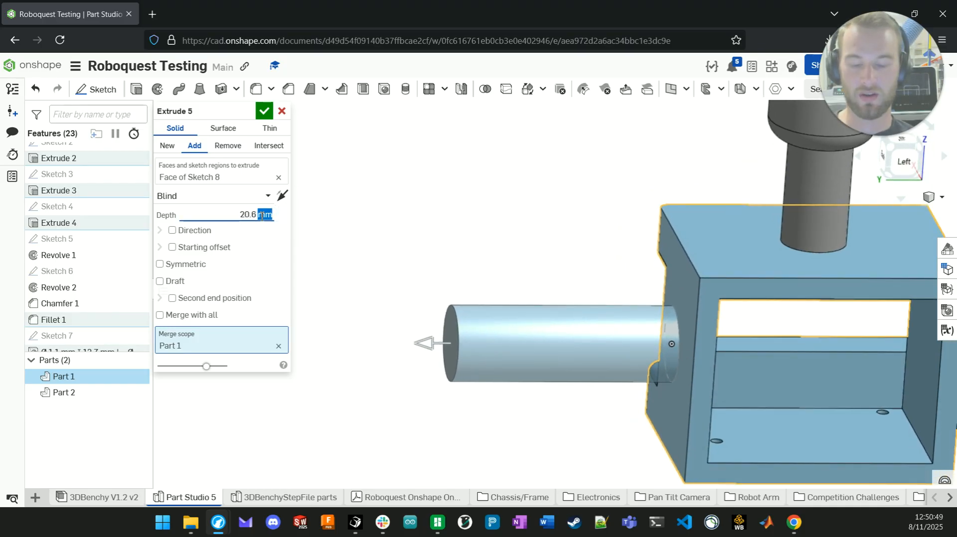
{"action": "double_click", "coordinate": [253, 216]}
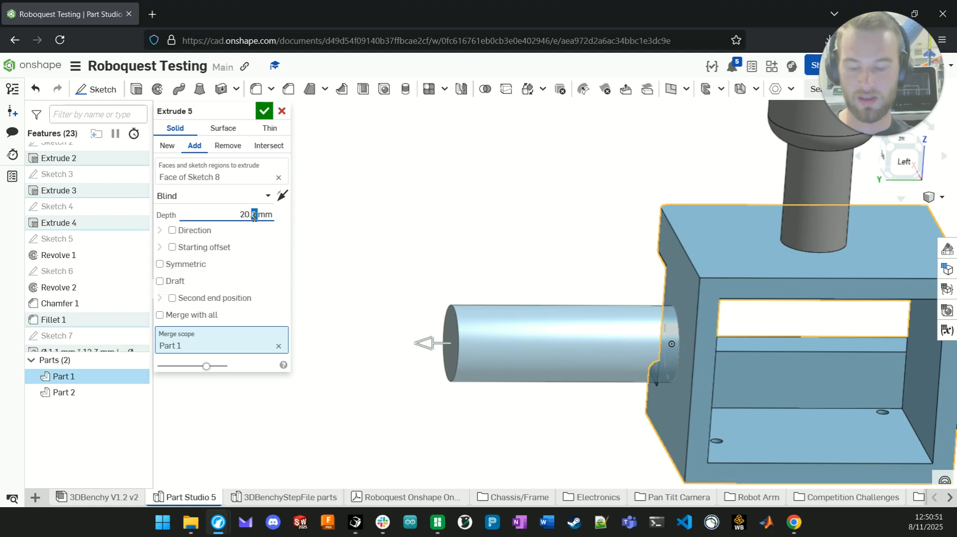
{"action": "triple_click", "coordinate": [258, 216]}
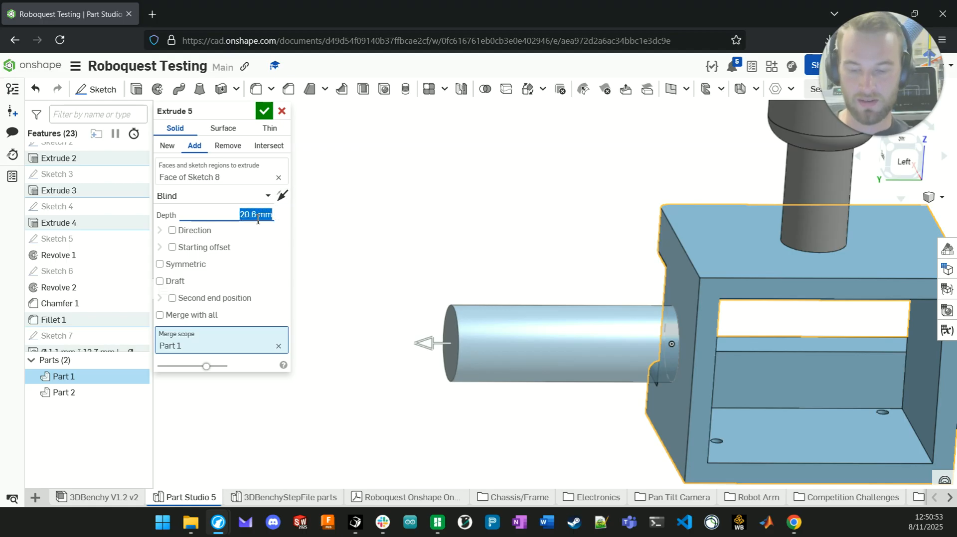
{"action": "key", "text": "Return"}
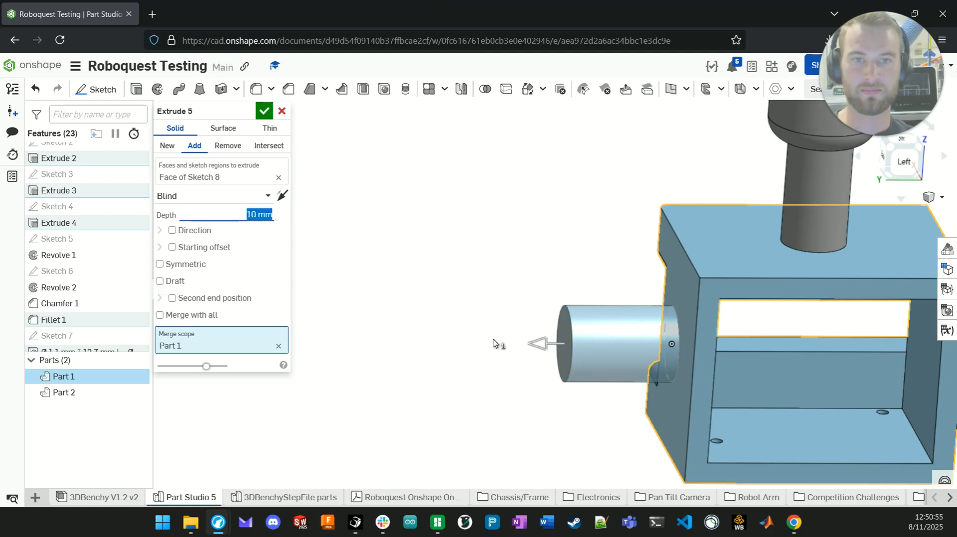
{"action": "right_click_drag", "start_coordinate": [494, 344], "coordinate": [728, 294]}
{"action": "scroll", "coordinate": [727, 294], "scroll_direction": "down", "scroll_amount": 2}
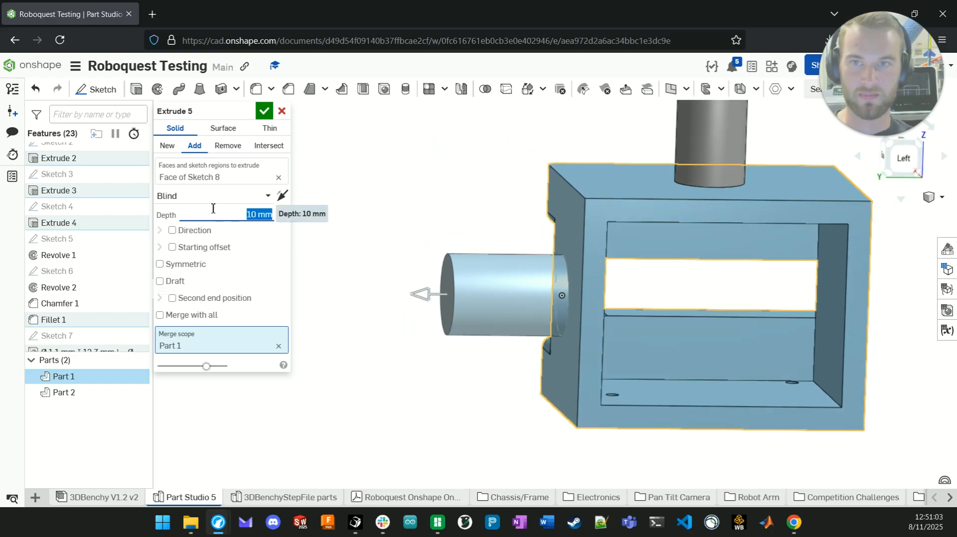
- Set the extrusion's end type to Up to face, using the inner face of the block's opposite wall
{"action": "left_click", "coordinate": [197, 199]}
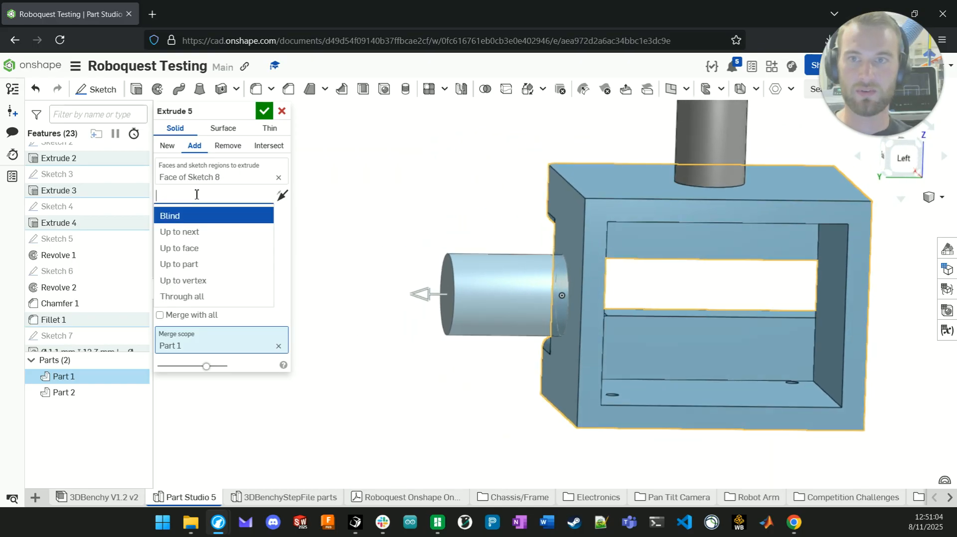
{"action": "left_click", "coordinate": [199, 251]}
{"action": "scroll", "coordinate": [397, 346], "scroll_direction": "down", "scroll_amount": 2}
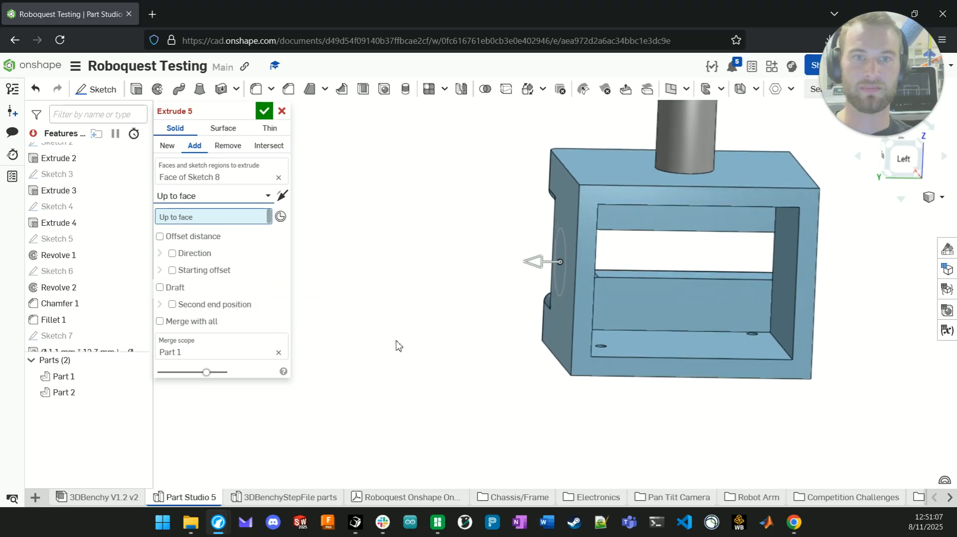
{"action": "scroll", "coordinate": [340, 220], "scroll_direction": "up", "scroll_amount": 2}
{"action": "right_click_drag", "start_coordinate": [339, 220], "coordinate": [347, 264]}
{"action": "left_click", "coordinate": [716, 297]}
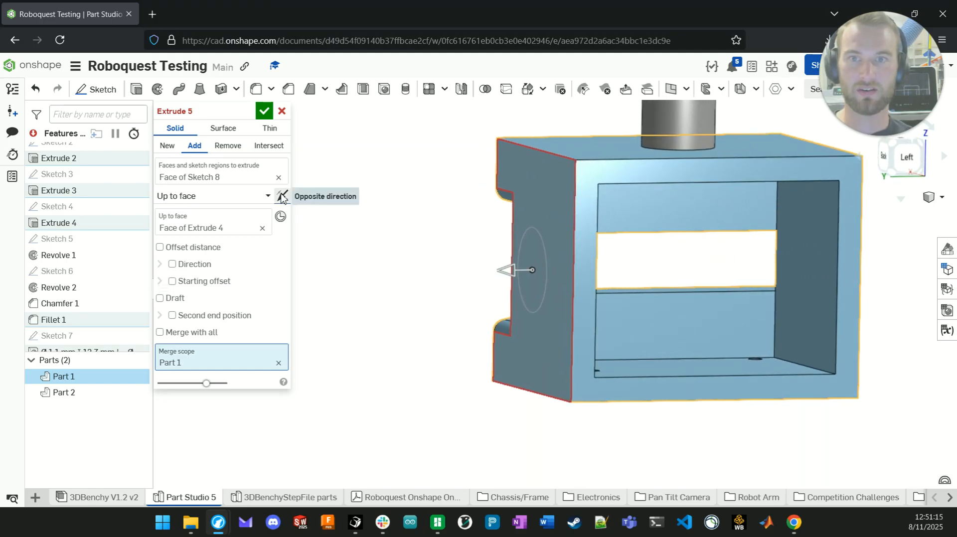
- Reverse the extrusion direction so the cylinder runs into the block, comparing it with the outward direction
{"action": "left_click", "coordinate": [283, 198]}
{"action": "right_click_drag", "start_coordinate": [416, 348], "coordinate": [319, 259]}
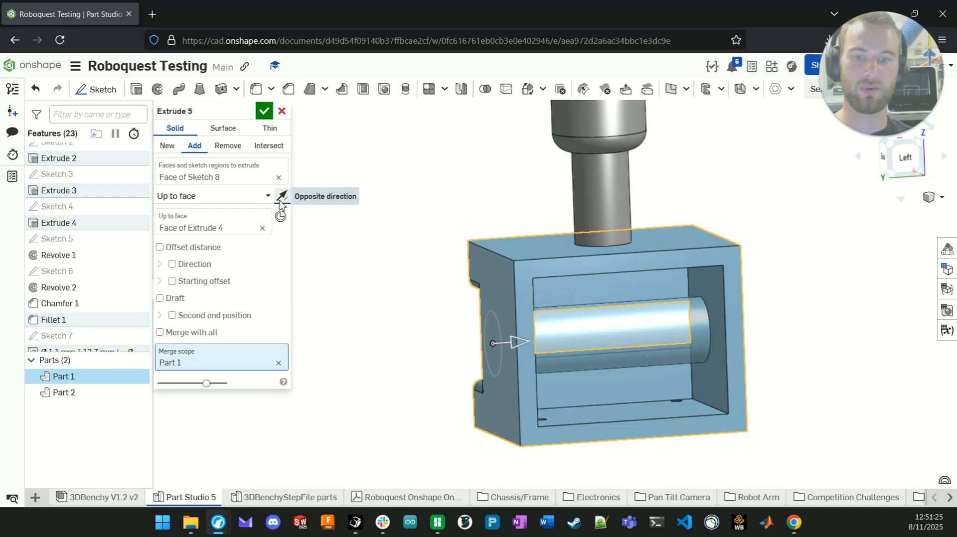
{"action": "left_click", "coordinate": [282, 196]}
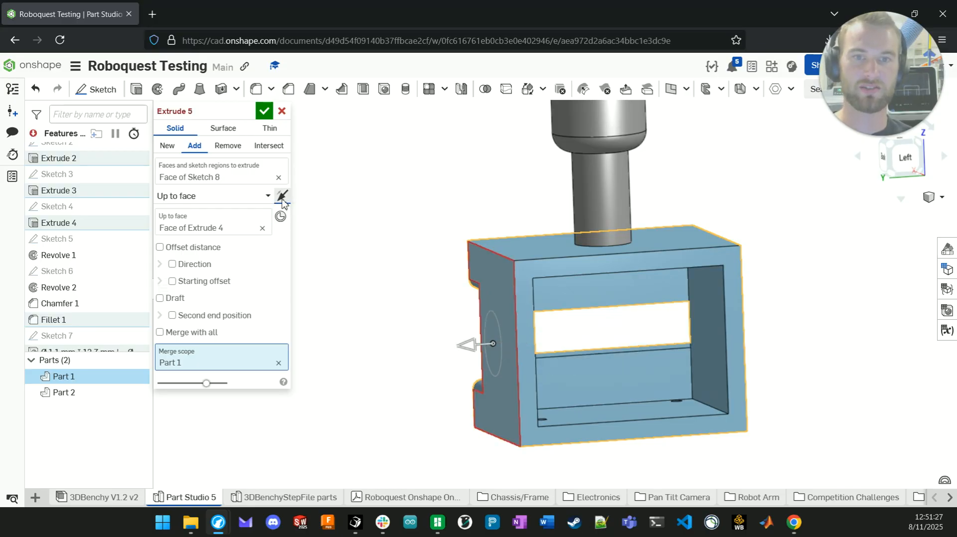
{"action": "left_click", "coordinate": [282, 197]}
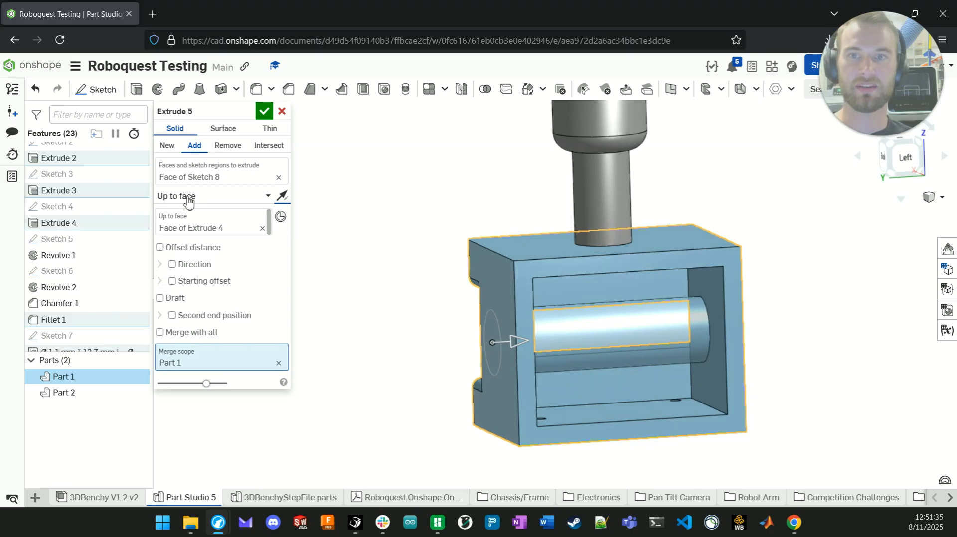
- Change the extrusion to remove material from Part 1 with the end type Up to next
{"action": "left_click", "coordinate": [222, 148]}
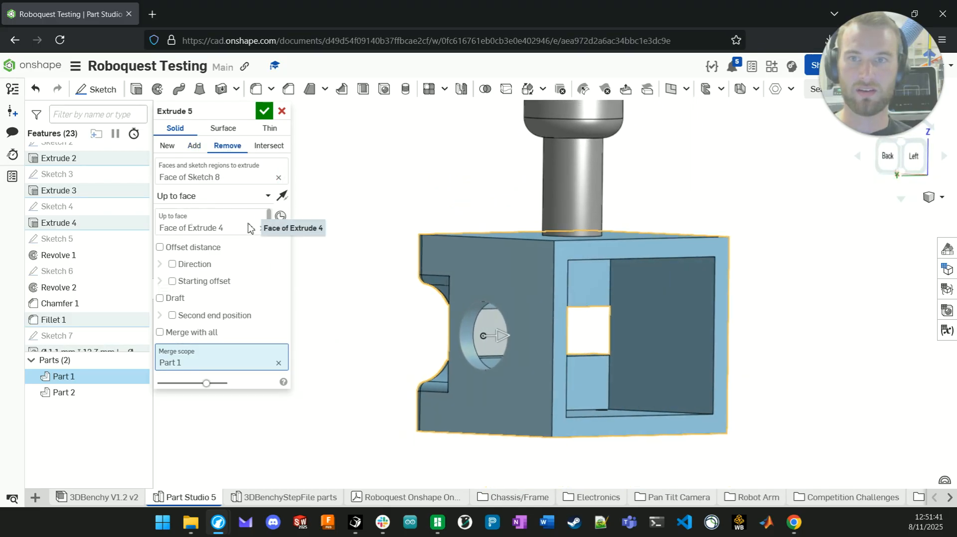
{"action": "left_click", "coordinate": [199, 196]}
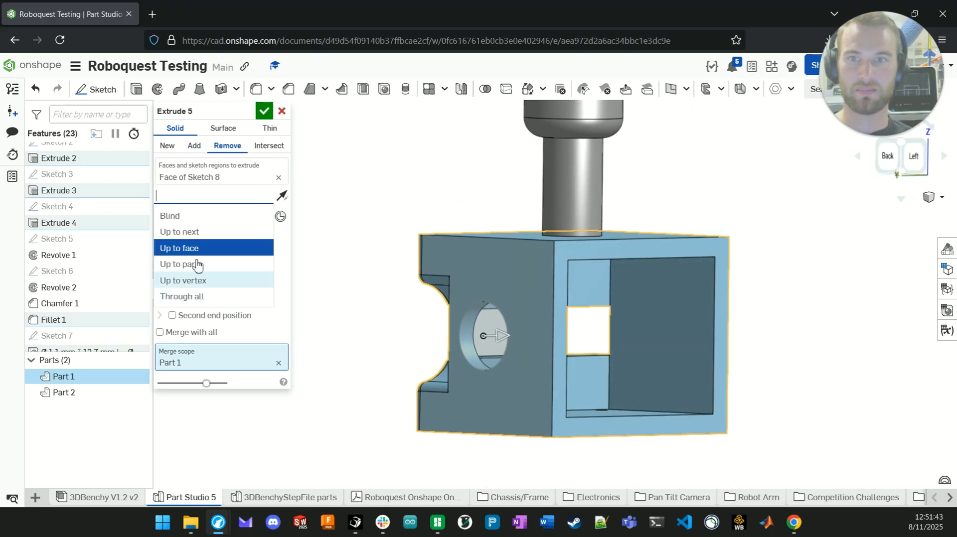
{"action": "left_click", "coordinate": [191, 232]}
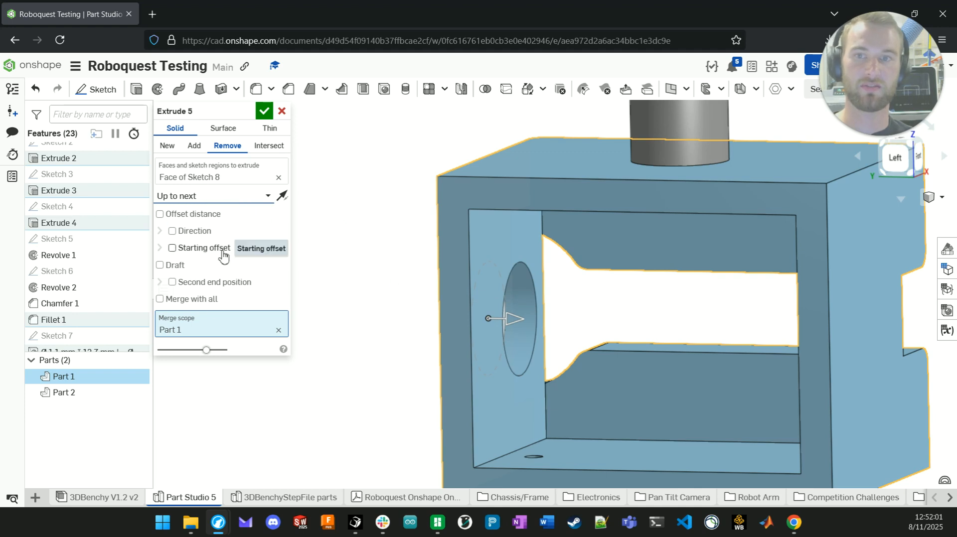
- Set the cut's end type to Up to vertex, using a corner vertex inside the block's rectangular opening
{"action": "left_click", "coordinate": [199, 195]}
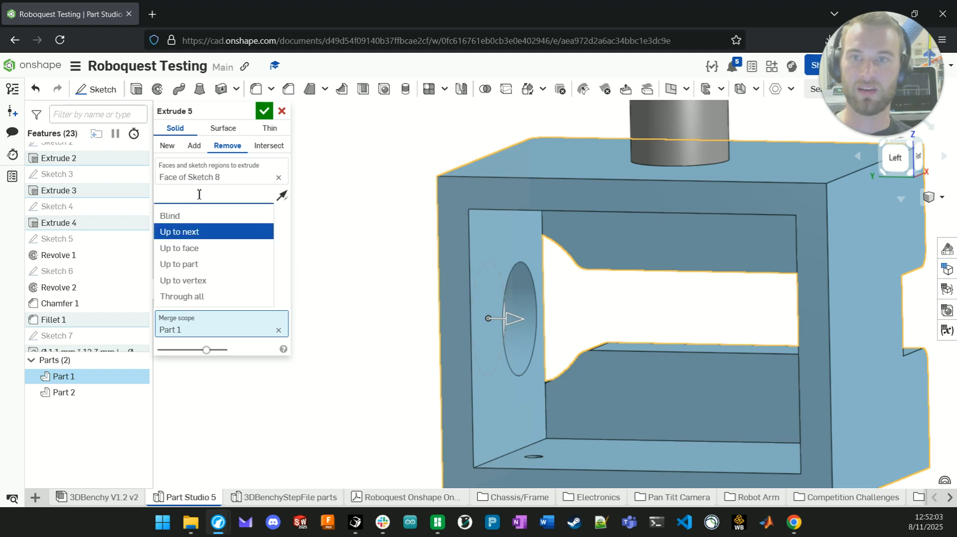
{"action": "left_click", "coordinate": [197, 281]}
{"action": "right_click_drag", "start_coordinate": [374, 299], "coordinate": [510, 394]}
{"action": "right_click_drag", "start_coordinate": [336, 257], "coordinate": [349, 214]}
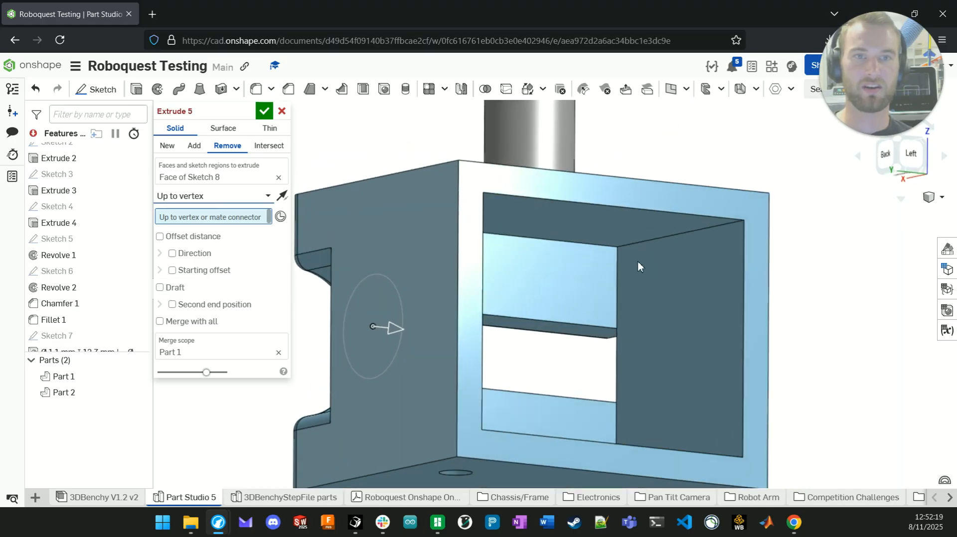
{"action": "left_click", "coordinate": [617, 266]}
{"action": "right_click_drag", "start_coordinate": [777, 393], "coordinate": [647, 354]}
{"action": "right_click_drag", "start_coordinate": [381, 252], "coordinate": [755, 322]}
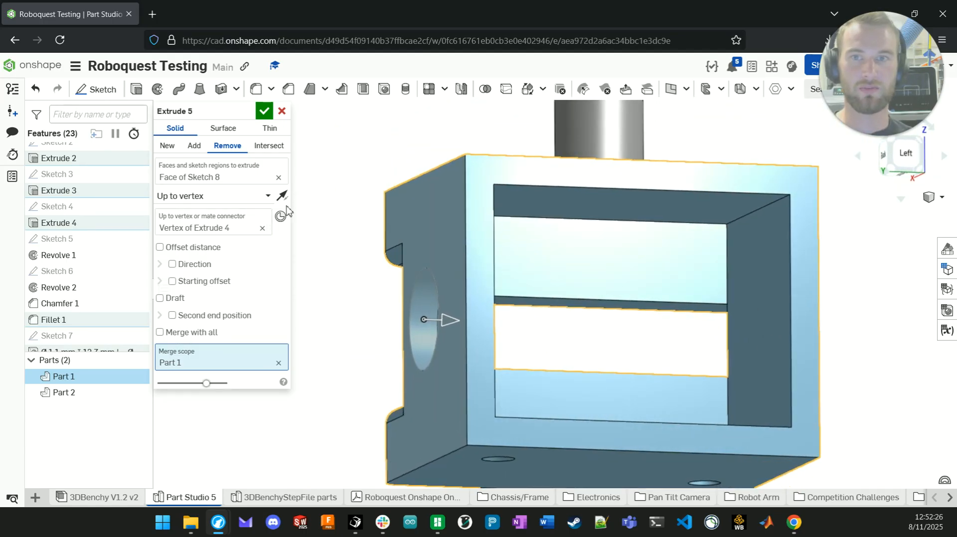
- Move the cut's Up to vertex end to an outer corner of the block, try the Through all end type, and discard the edit
{"action": "left_click", "coordinate": [262, 228]}
{"action": "right_click_drag", "start_coordinate": [698, 234], "coordinate": [742, 233]}
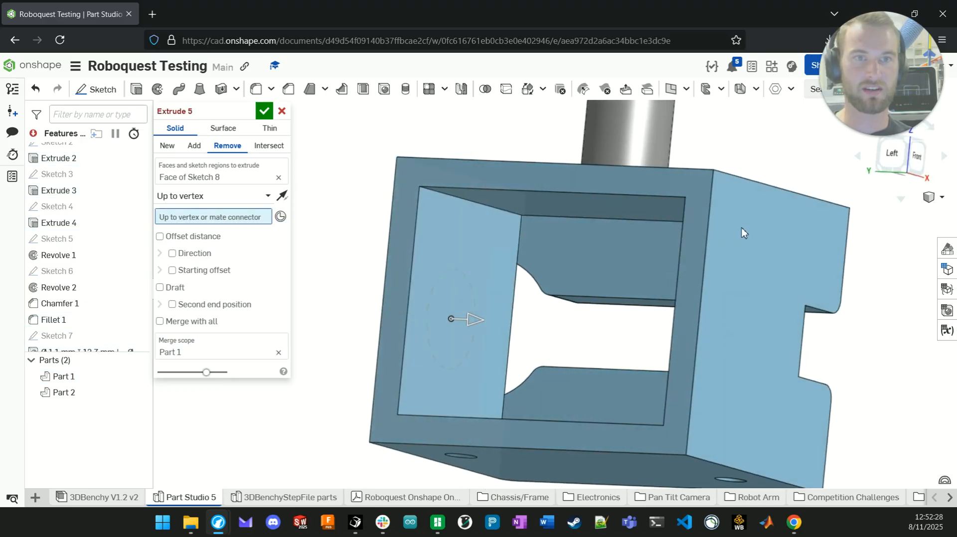
{"action": "left_click", "coordinate": [714, 172]}
{"action": "right_click_drag", "start_coordinate": [714, 172], "coordinate": [513, 289]}
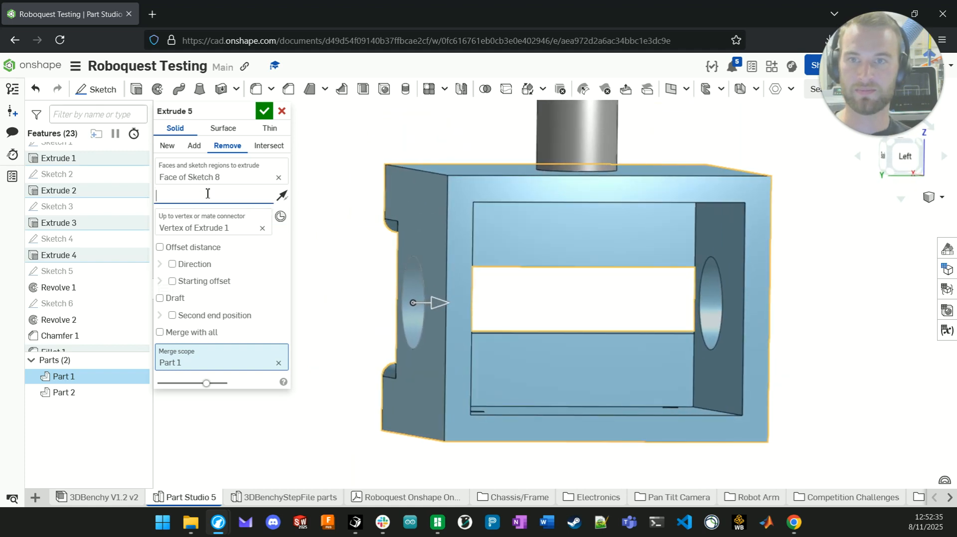
{"action": "left_click", "coordinate": [196, 300]}
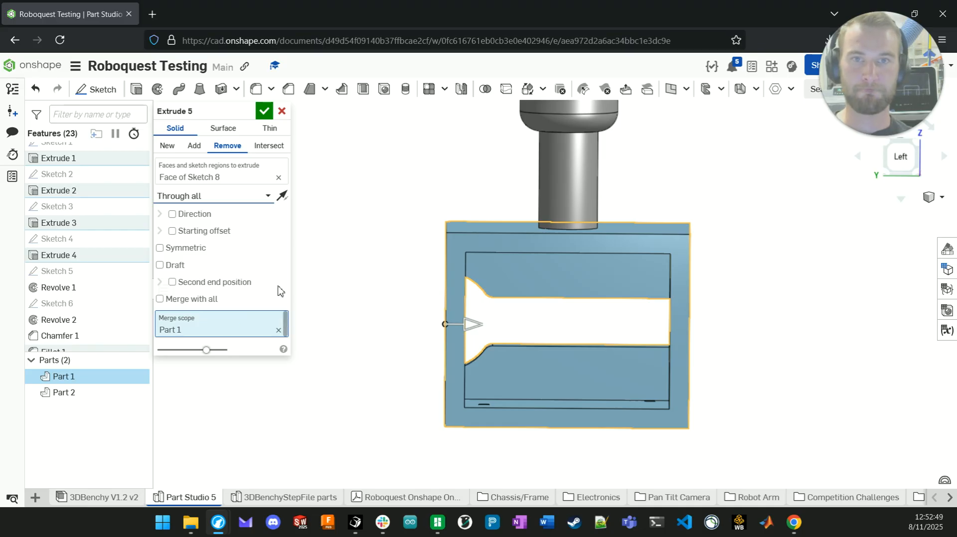
{"action": "left_click", "coordinate": [285, 114]}
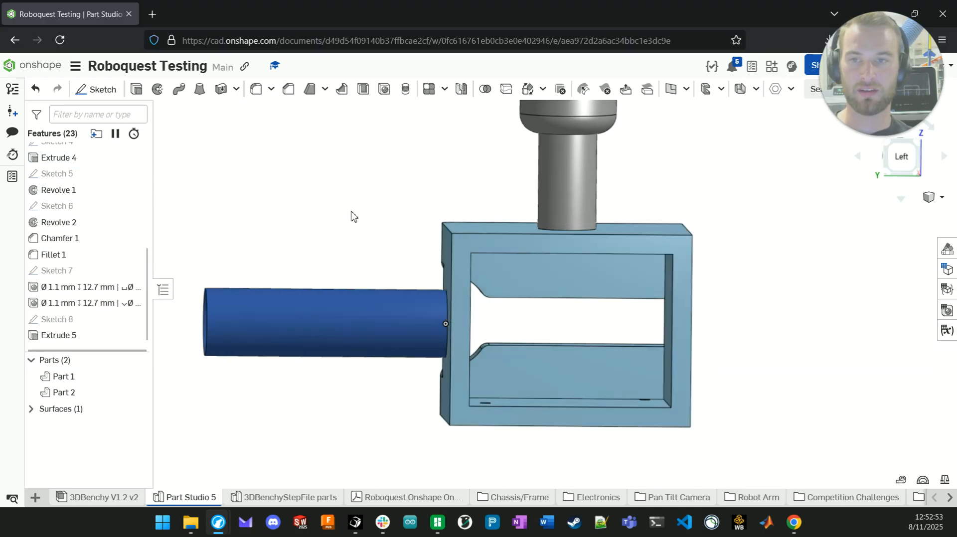
- Delete Extrude 5 and the Sketch 8 circle it was based on
{"action": "left_click", "coordinate": [384, 319]}
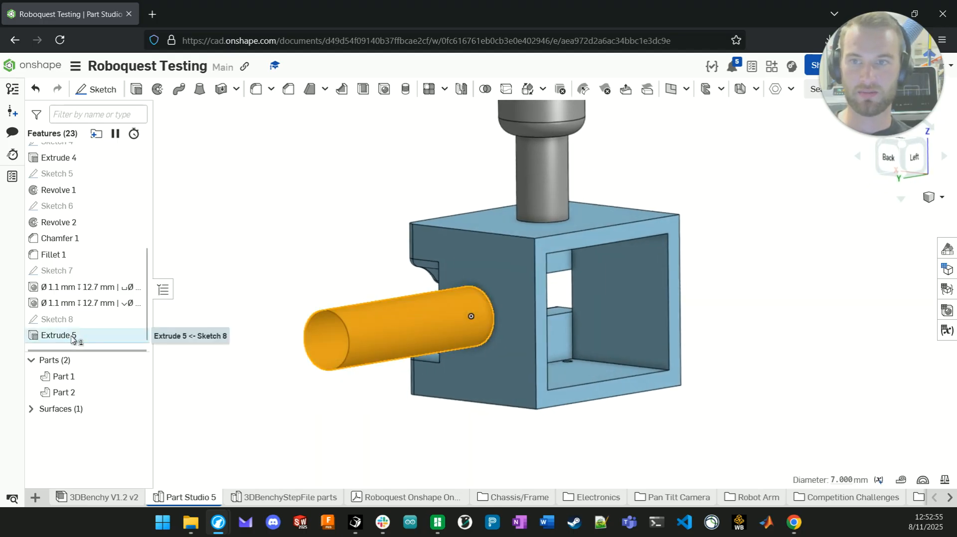
{"action": "key", "text": "Delete"}
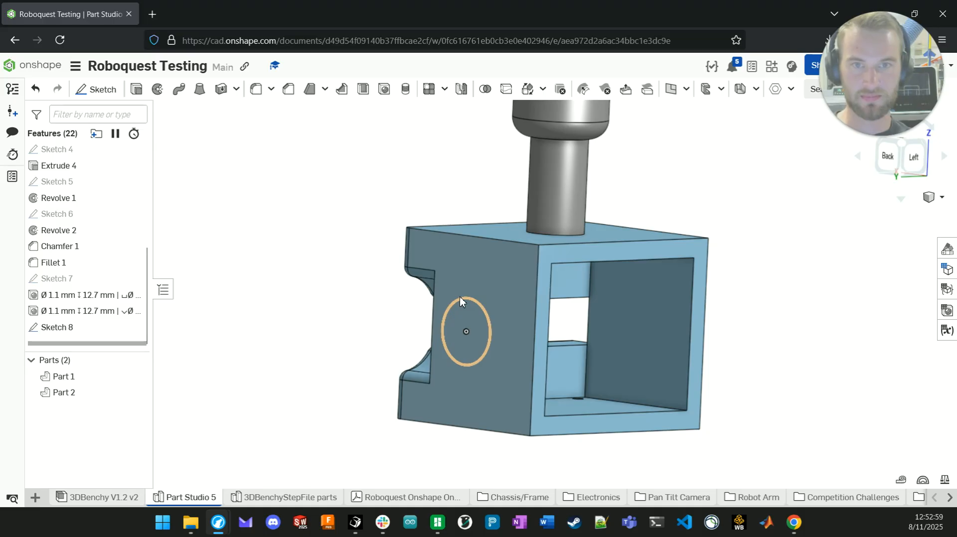
{"action": "right_click_drag", "start_coordinate": [460, 301], "coordinate": [252, 221]}
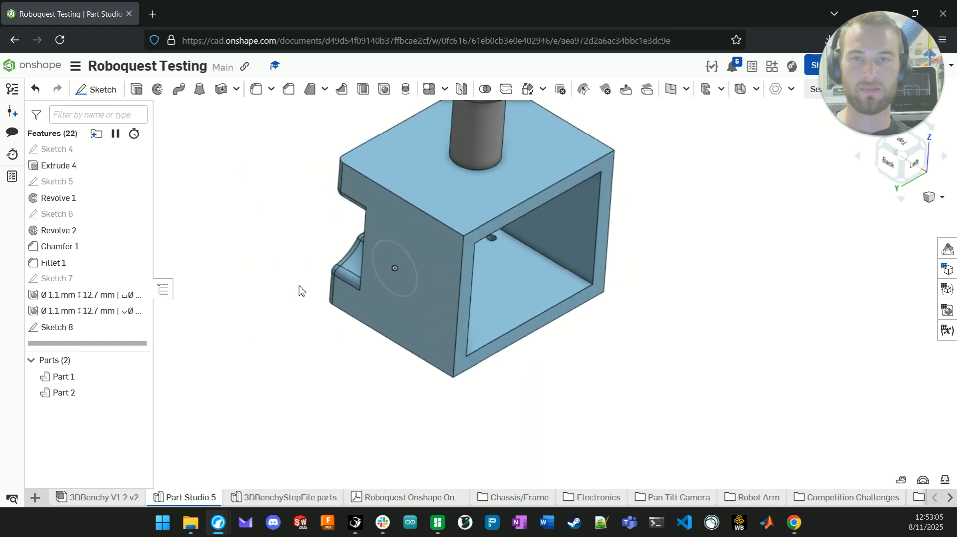
{"action": "left_click", "coordinate": [378, 257]}
{"action": "left_click", "coordinate": [82, 324]}
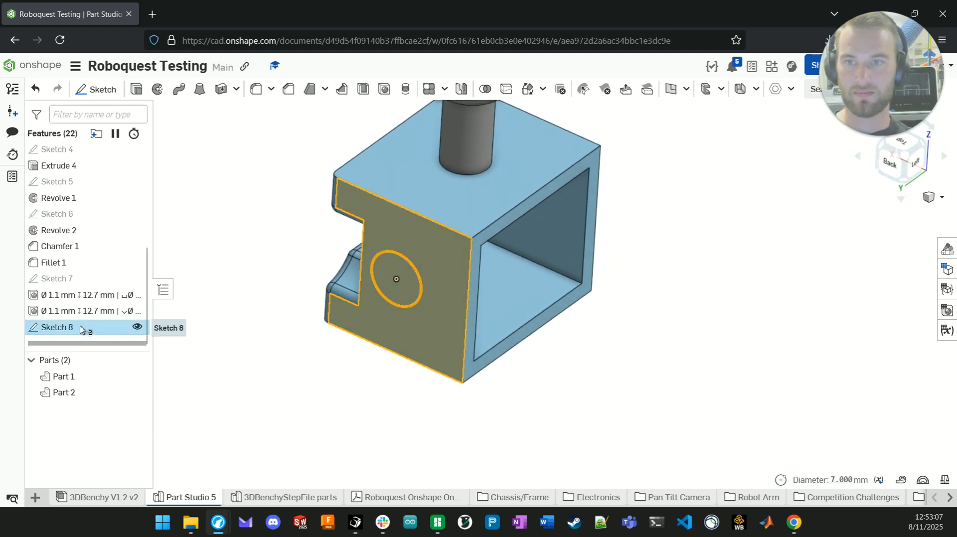
{"action": "right_click", "coordinate": [82, 330]}
{"action": "left_click", "coordinate": [102, 315]}
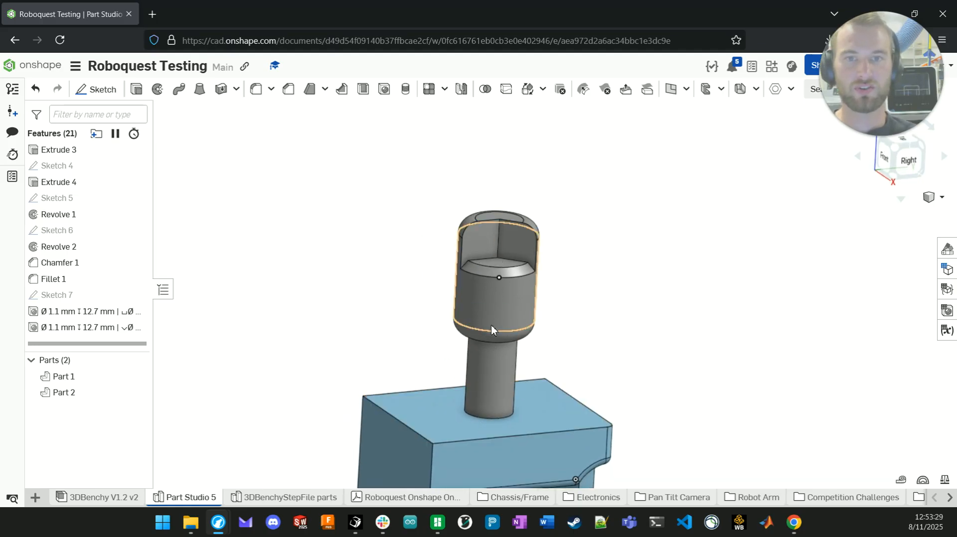
- Examine the revolved pin's notch, chamfer and stem, and the block's face with the two holes
{"action": "right_click_drag", "start_coordinate": [474, 302], "coordinate": [489, 386]}
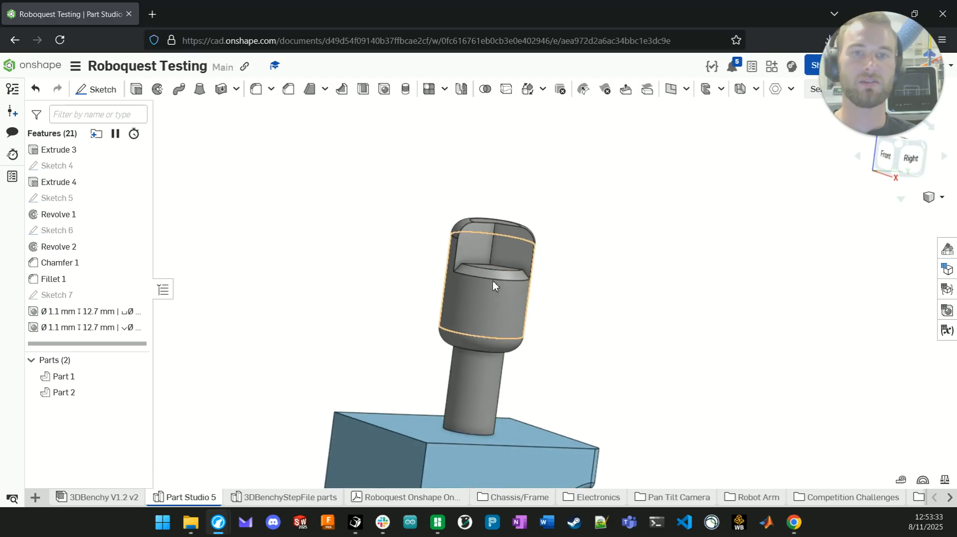
{"action": "right_click_drag", "start_coordinate": [479, 233], "coordinate": [474, 244]}
{"action": "left_click", "coordinate": [473, 243]}
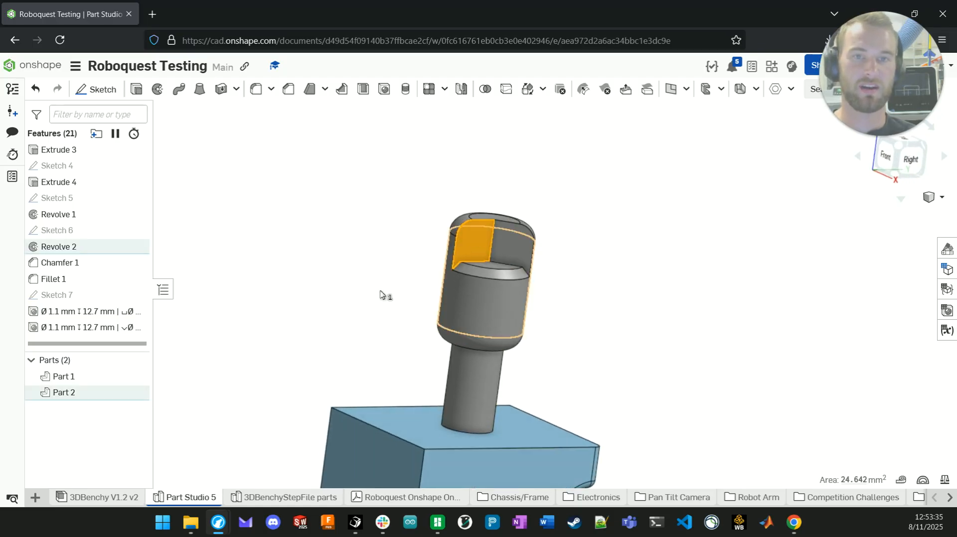
{"action": "left_click", "coordinate": [408, 336]}
{"action": "scroll", "coordinate": [468, 285], "scroll_direction": "up", "scroll_amount": 3}
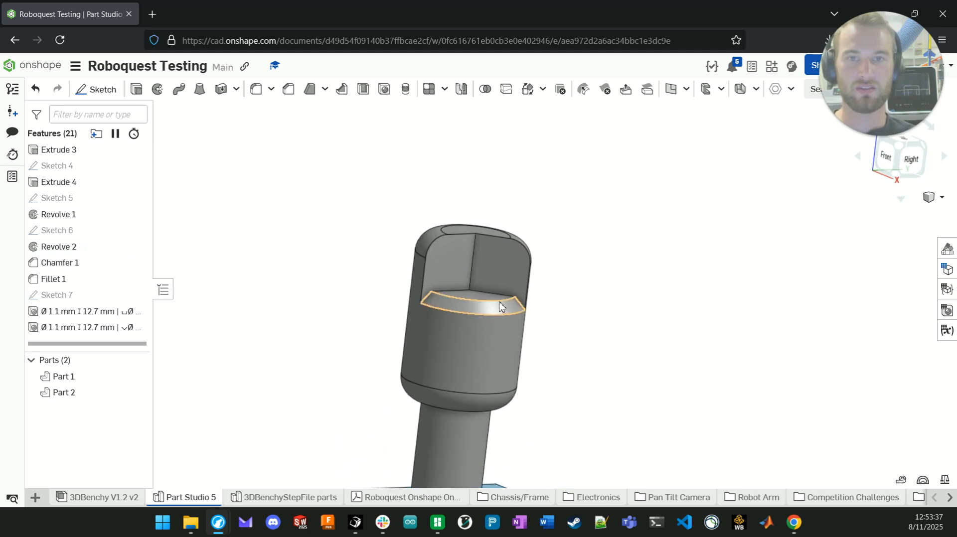
{"action": "scroll", "coordinate": [508, 283], "scroll_direction": "down", "scroll_amount": 3}
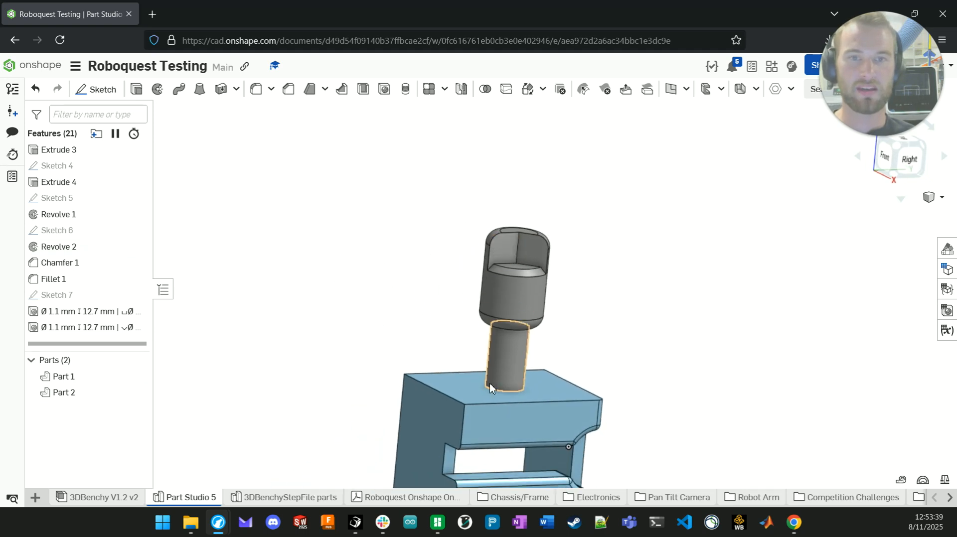
{"action": "right_click_drag", "start_coordinate": [357, 363], "coordinate": [481, 264]}
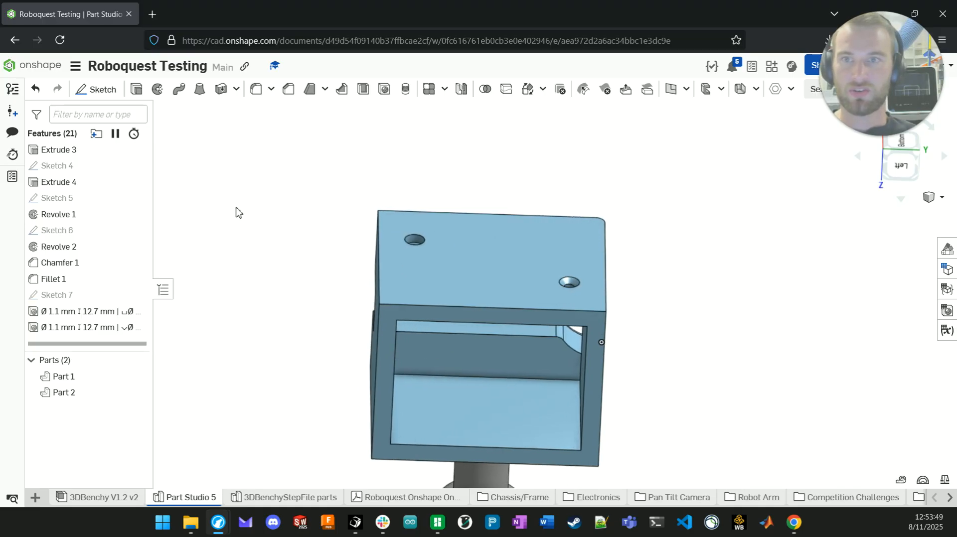
{"action": "right_click_drag", "start_coordinate": [191, 324], "coordinate": [469, 378]}
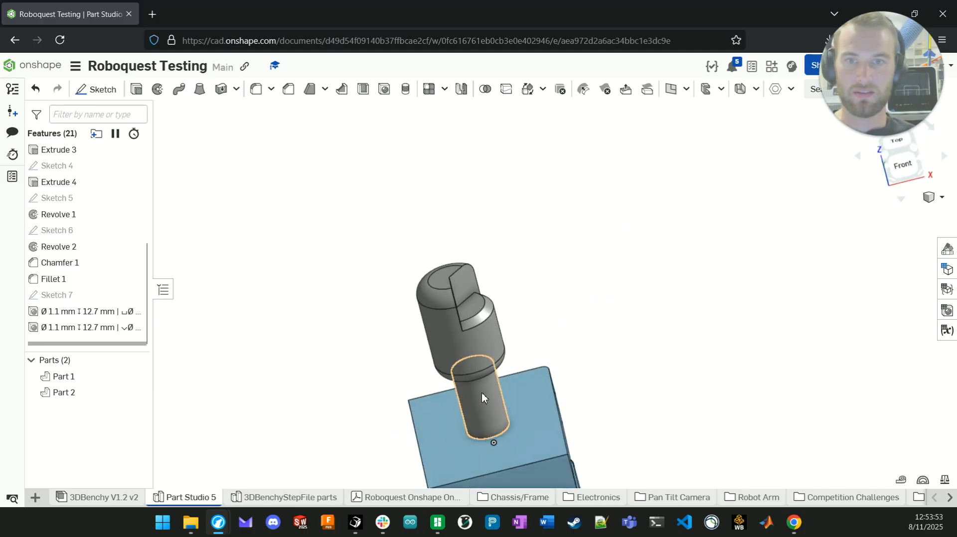
{"action": "left_click", "coordinate": [476, 393]}
- Start a new sketch on the Right plane
{"action": "scroll", "coordinate": [74, 272], "scroll_direction": "up", "scroll_amount": 5}
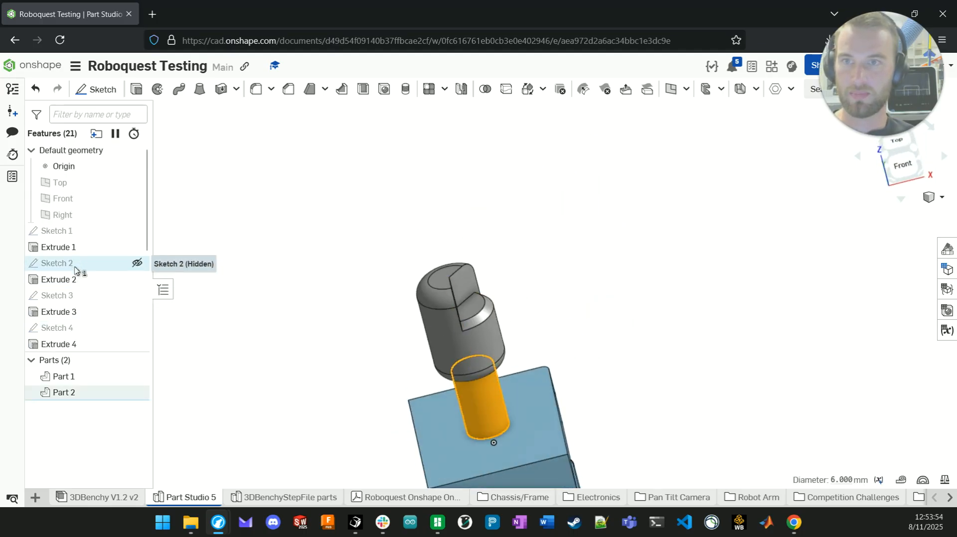
{"action": "left_click", "coordinate": [64, 215]}
{"action": "key", "text": "n"}
{"action": "right_click_drag", "start_coordinate": [303, 247], "coordinate": [393, 189]}
{"action": "left_click", "coordinate": [393, 190]}
{"action": "right_click", "coordinate": [101, 216]}
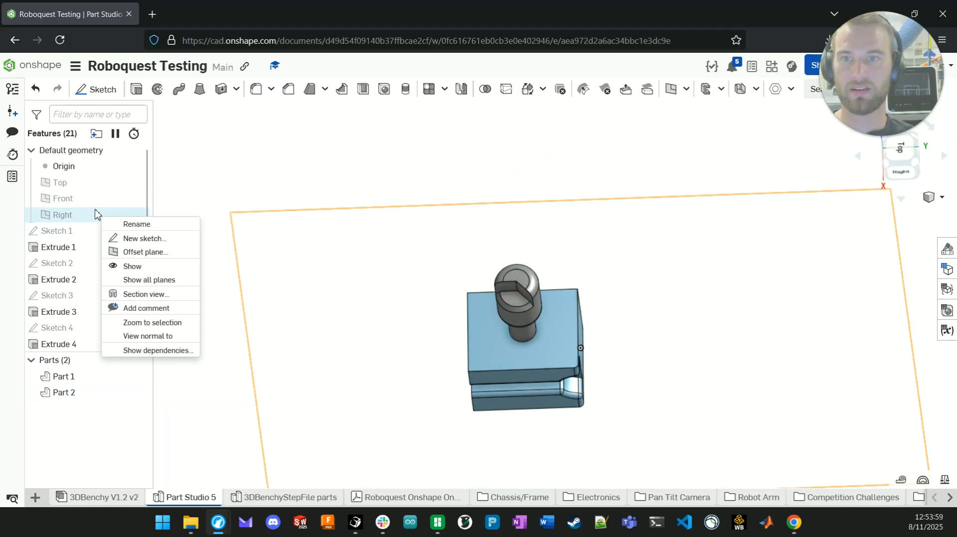
{"action": "key", "text": "Escape"}
{"action": "left_click", "coordinate": [60, 215]}
{"action": "left_click", "coordinate": [96, 89]}
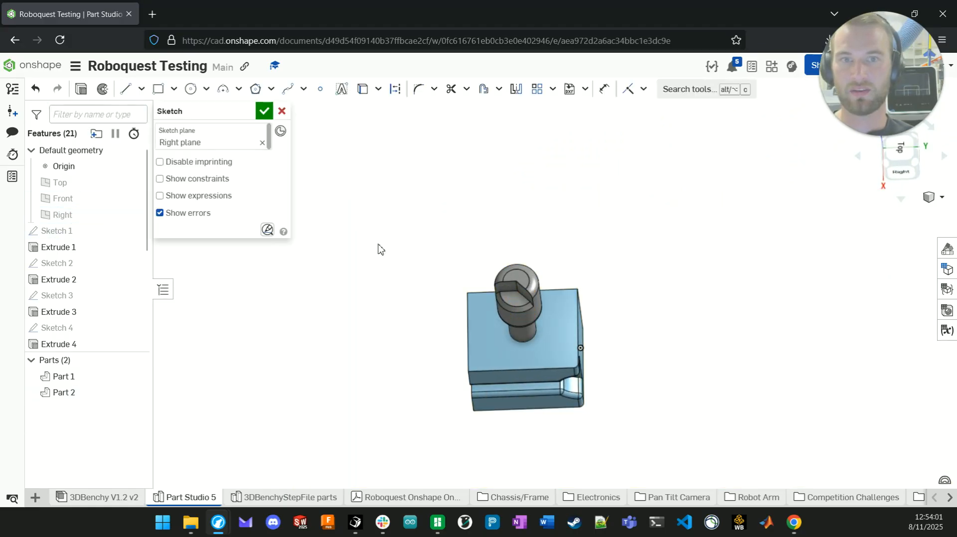
{"action": "mouse_move", "coordinate": [435, 284]}
{"action": "right_mouse_down"}
{"action": "mouse_move", "coordinate": [503, 254]}
{"action": "mouse_move", "coordinate": [528, 280]}
{"action": "right_mouse_up"}
{"action": "key", "text": "n"}
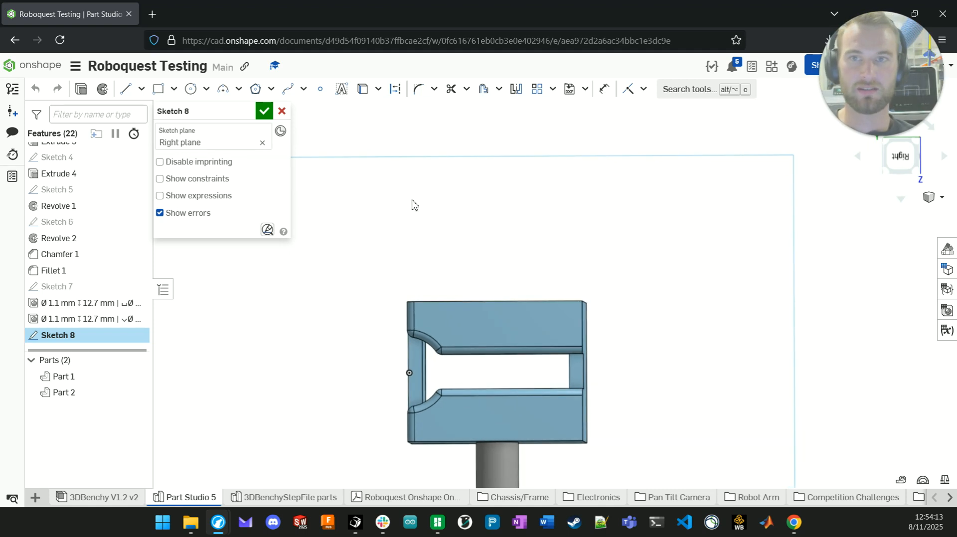
- Sketch a vertical line about 20.4 mm long outward from the middle of the block's edge at the two-hole face
{"action": "key", "text": "s"}
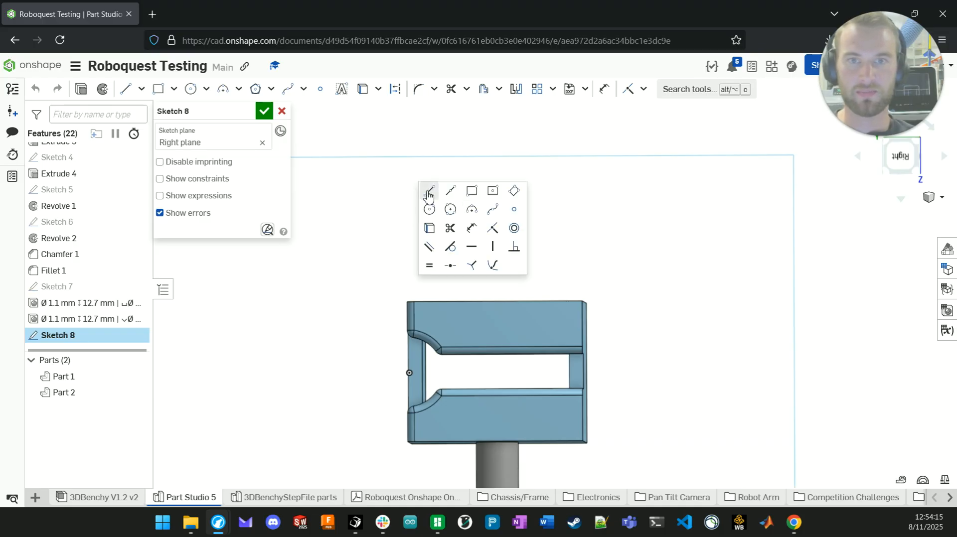
{"action": "left_click", "coordinate": [428, 189]}
{"action": "scroll", "coordinate": [478, 190], "scroll_direction": "up", "scroll_amount": 1}
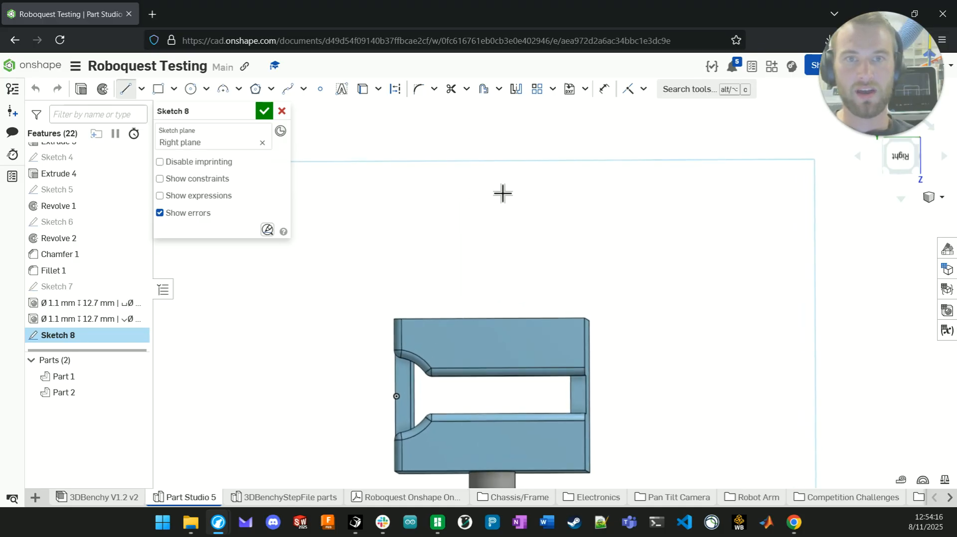
{"action": "left_click", "coordinate": [497, 324]}
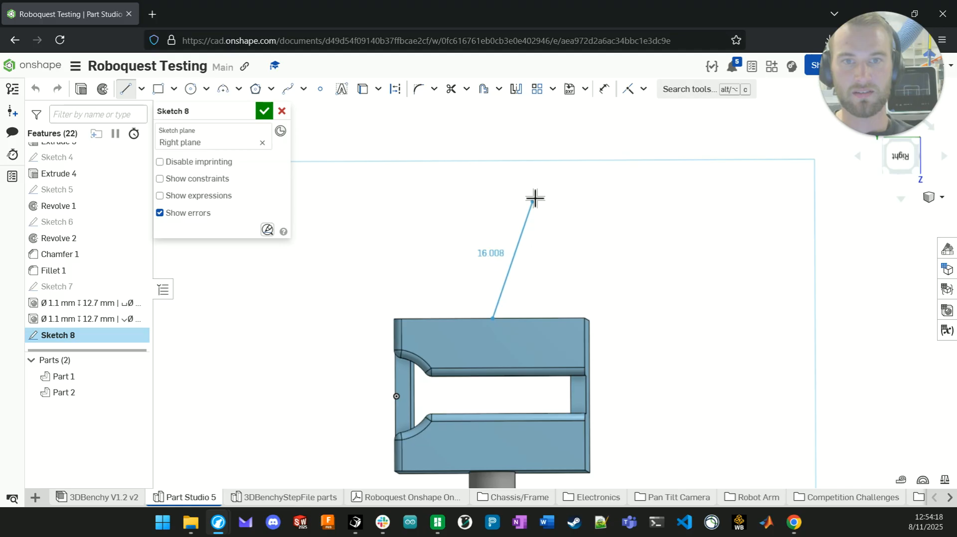
{"action": "left_click", "coordinate": [492, 163]}
{"action": "key", "text": "Escape"}
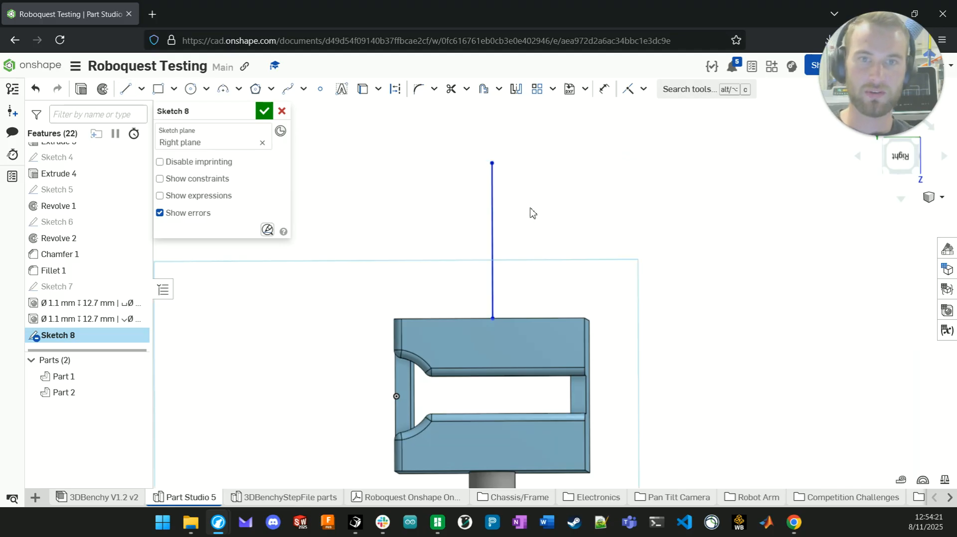
- Convert the vertical sketch line to construction geometry
{"action": "left_click", "coordinate": [491, 193]}
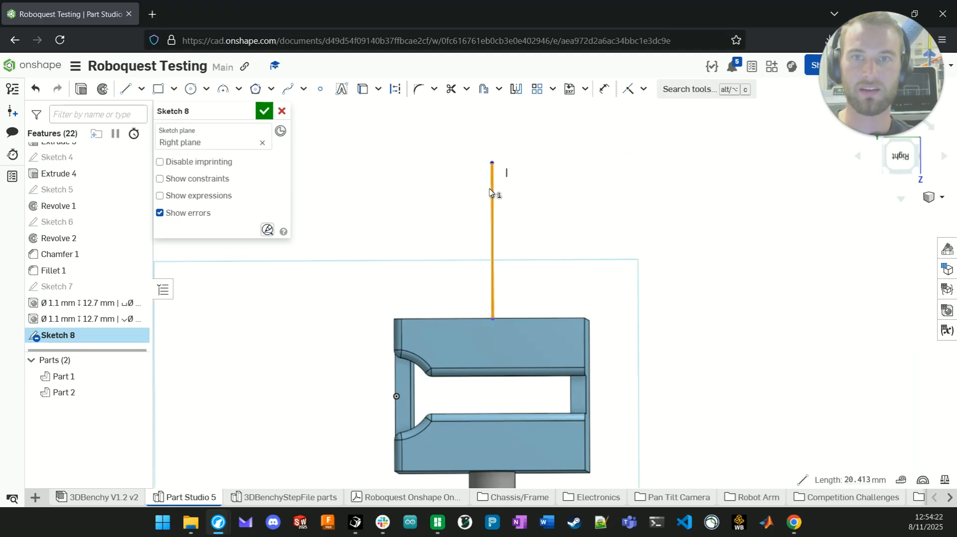
{"action": "left_click", "coordinate": [401, 94]}
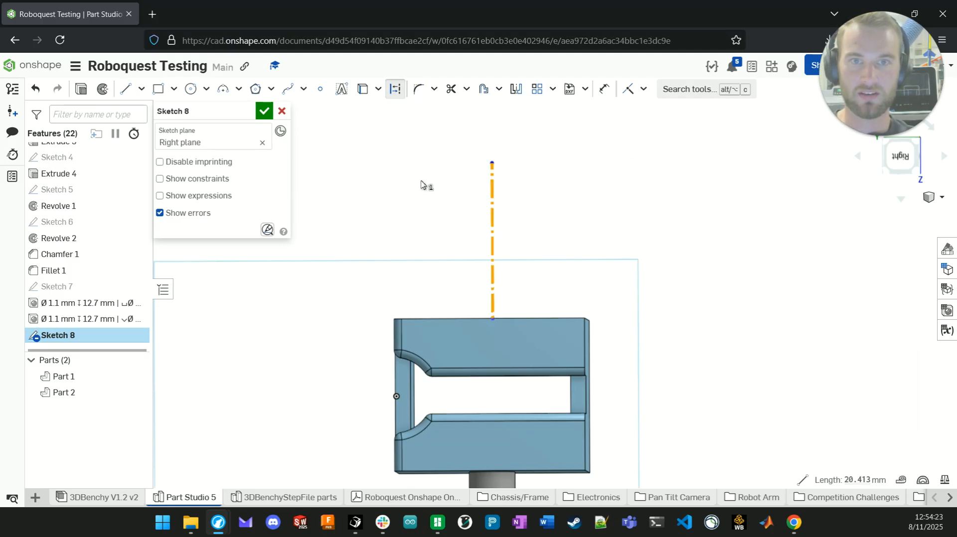
{"action": "left_click", "coordinate": [389, 180]}
{"action": "right_click", "coordinate": [494, 188]}
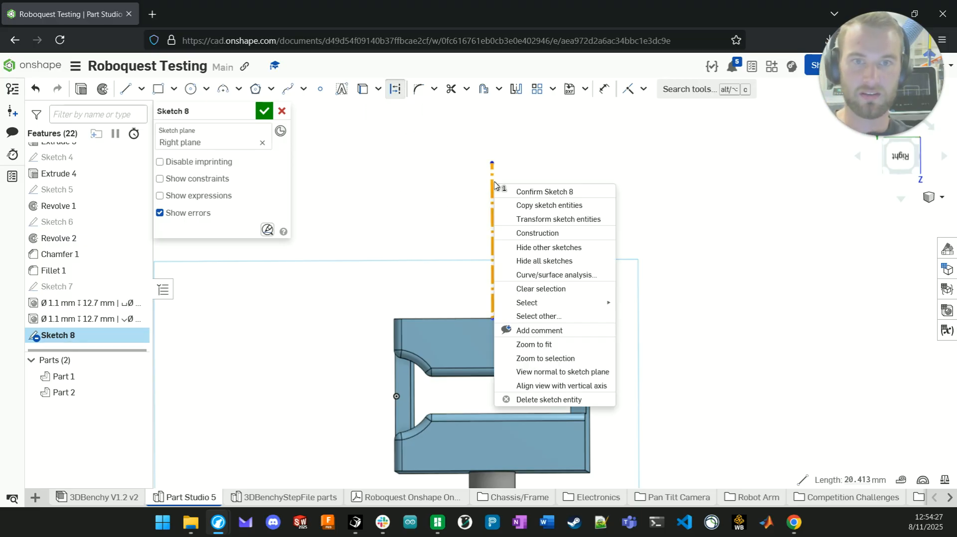
{"action": "left_click", "coordinate": [384, 164]}
{"action": "left_click", "coordinate": [335, 150]}
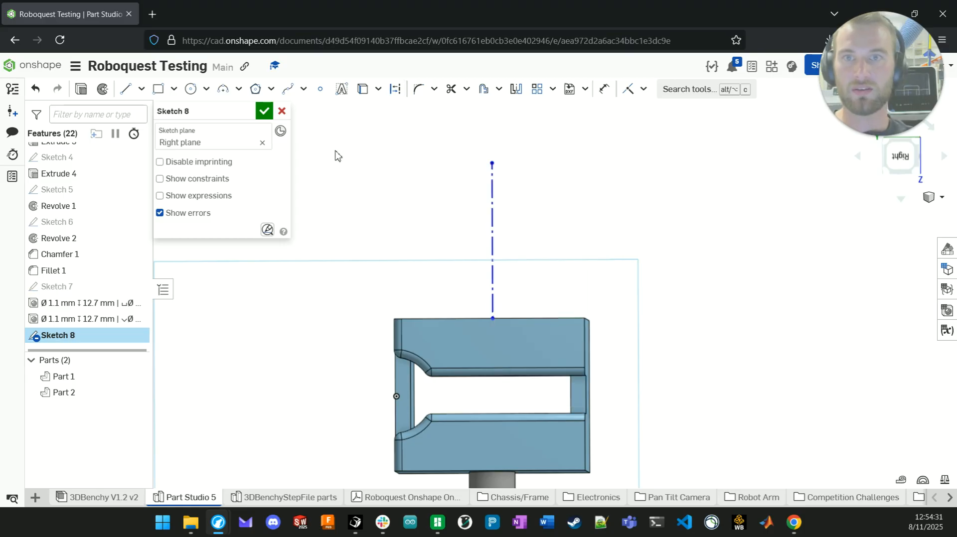
- Move the vertical construction line off the block's edge and away from the edge's midpoint
{"action": "middle_click_drag", "start_coordinate": [503, 284], "coordinate": [500, 279]}
{"action": "left_click_drag", "start_coordinate": [492, 261], "coordinate": [544, 244]}
{"action": "right_click_drag", "start_coordinate": [562, 284], "coordinate": [564, 220]}
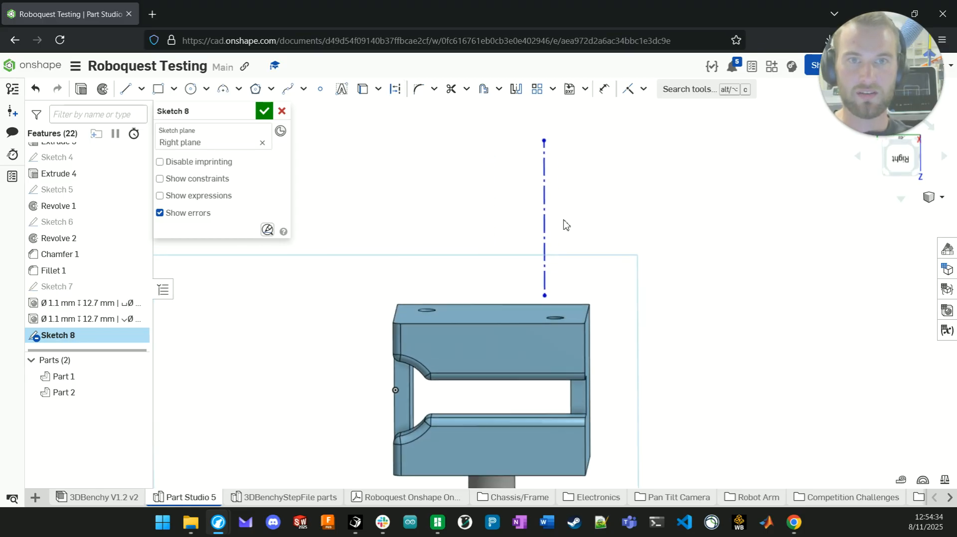
- Try a Midpoint constraint between the construction line's near endpoint and the block edge's midpoint, and reposition that endpoint over the edge's middle
{"action": "left_click", "coordinate": [643, 89]}
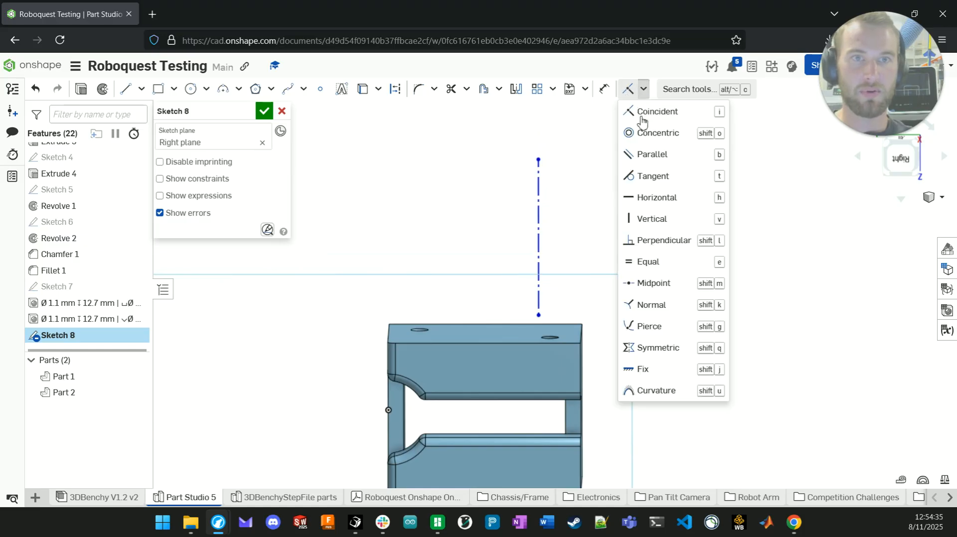
{"action": "left_click", "coordinate": [659, 283]}
{"action": "left_click", "coordinate": [540, 316]}
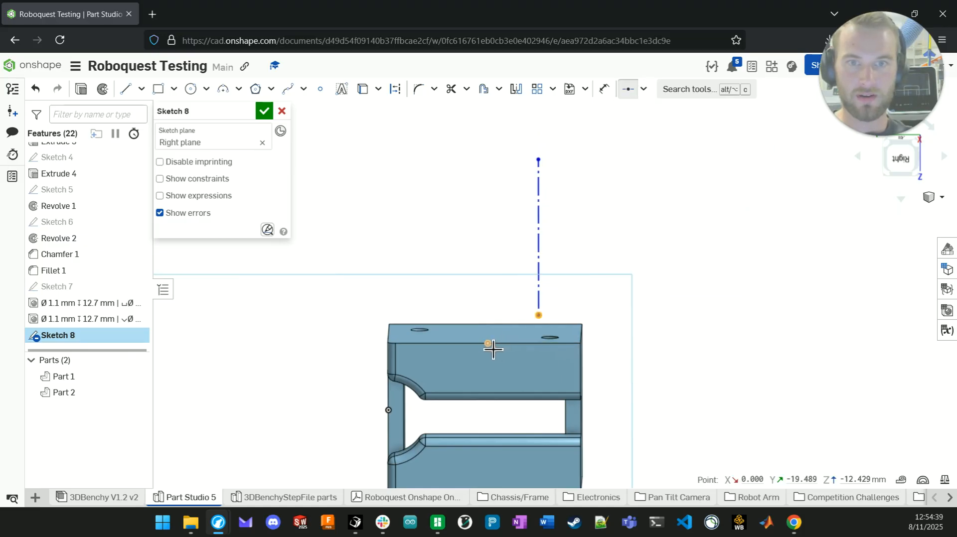
{"action": "left_click", "coordinate": [489, 344]}
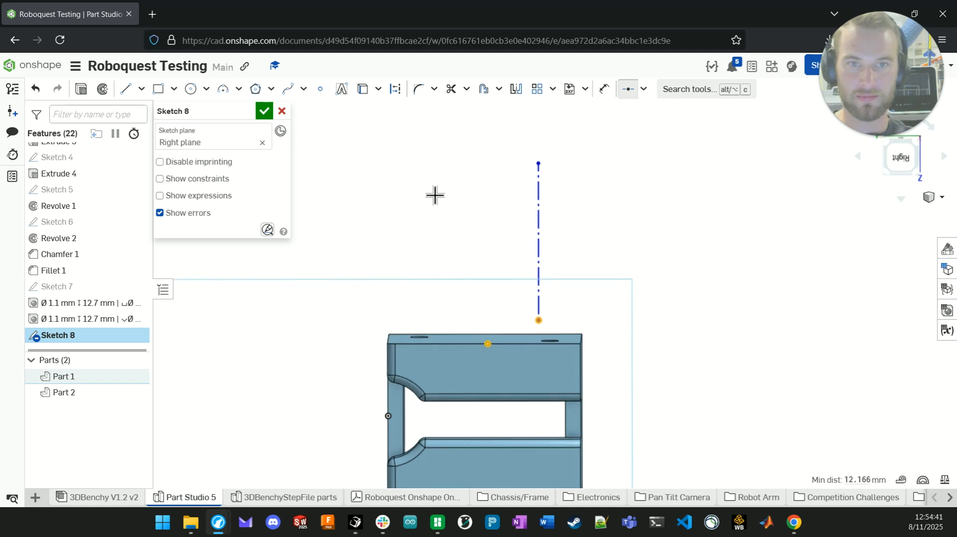
{"action": "left_click", "coordinate": [535, 310]}
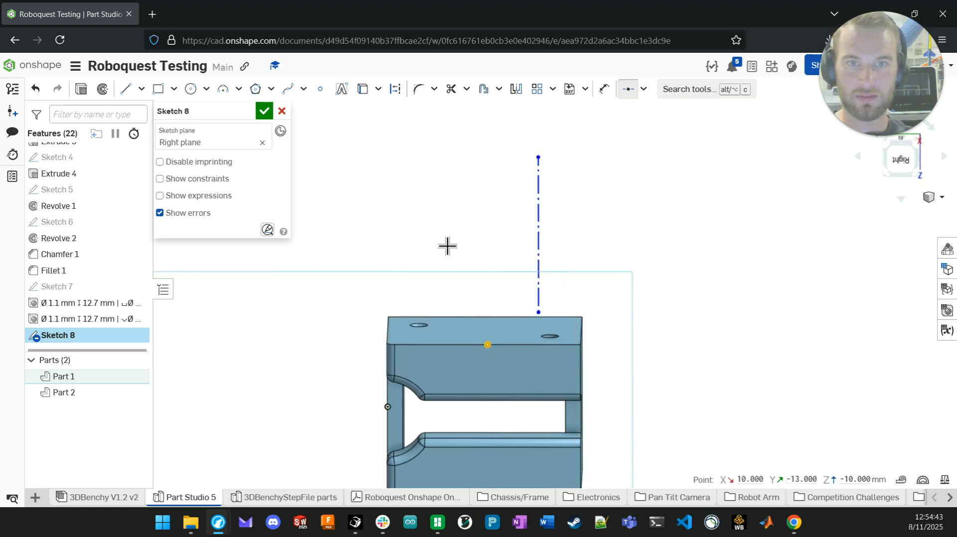
{"action": "mouse_move", "coordinate": [539, 313]}
{"action": "left_mouse_down"}
{"action": "mouse_move", "coordinate": [488, 312]}
{"action": "mouse_move", "coordinate": [482, 336]}
{"action": "mouse_move", "coordinate": [486, 296]}
{"action": "left_mouse_up"}
- Project the block's edge at the two-hole face into the sketch and convert it to a construction line
{"action": "left_click", "coordinate": [478, 344]}
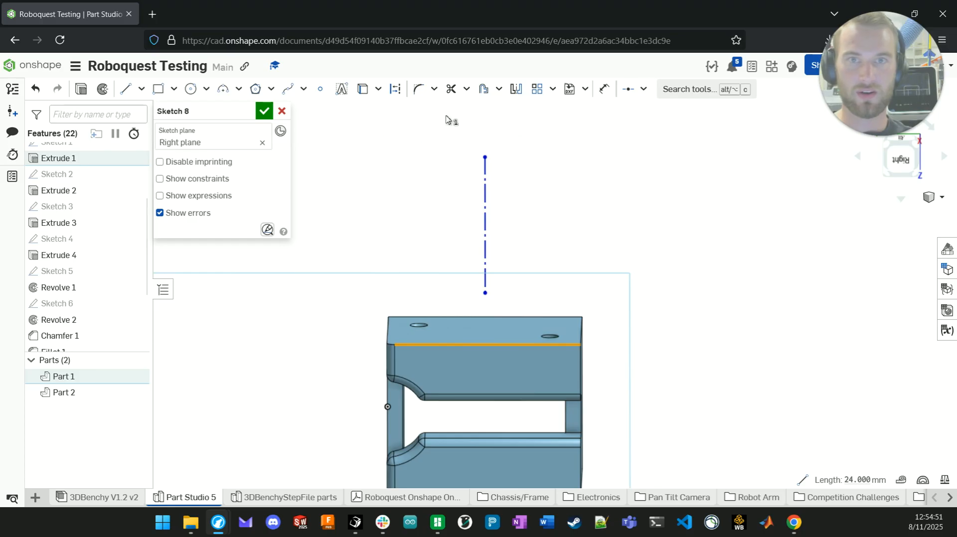
{"action": "left_click", "coordinate": [364, 89]}
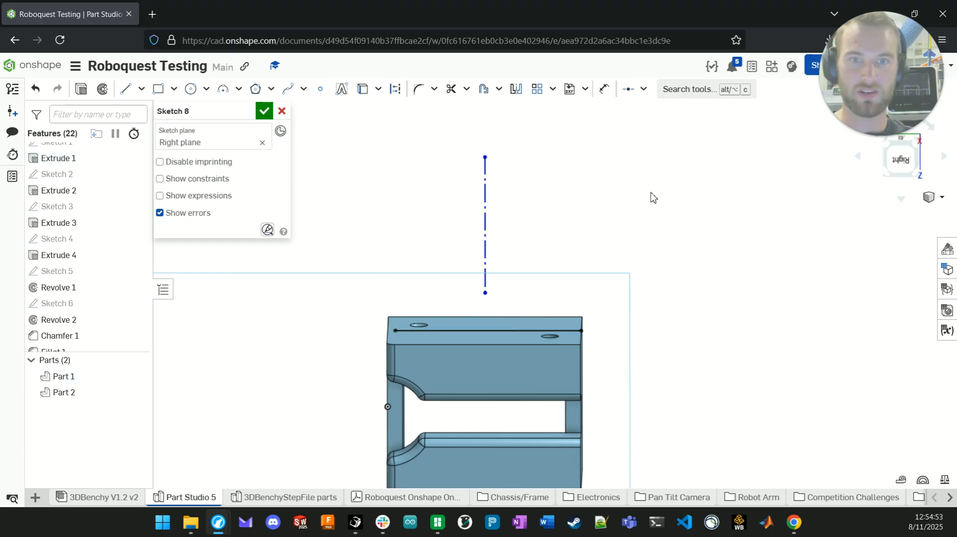
{"action": "left_click", "coordinate": [498, 331]}
{"action": "left_click", "coordinate": [395, 89]}
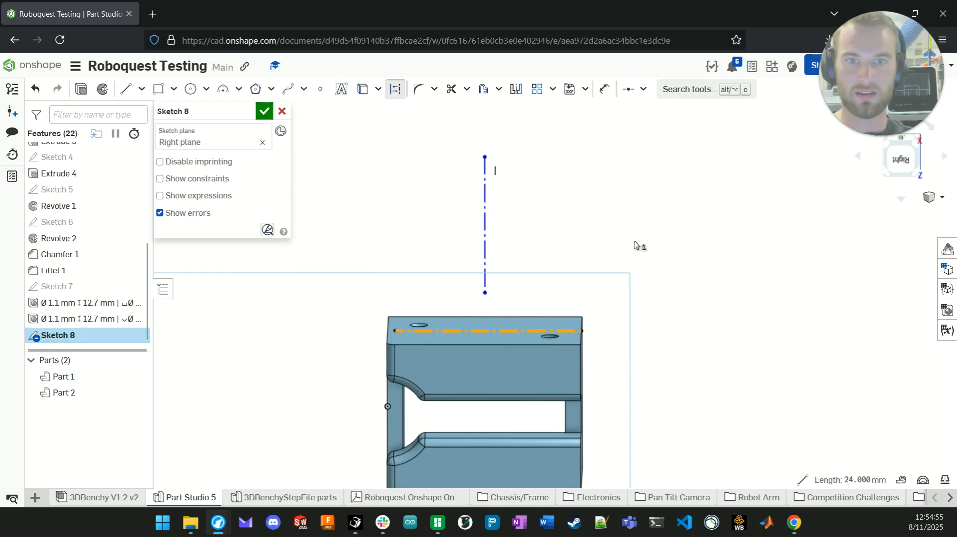
- Constrain the vertical construction line's near endpoint to the midpoint of the projected horizontal construction line
{"action": "left_click", "coordinate": [625, 91]}
{"action": "left_click", "coordinate": [492, 309]}
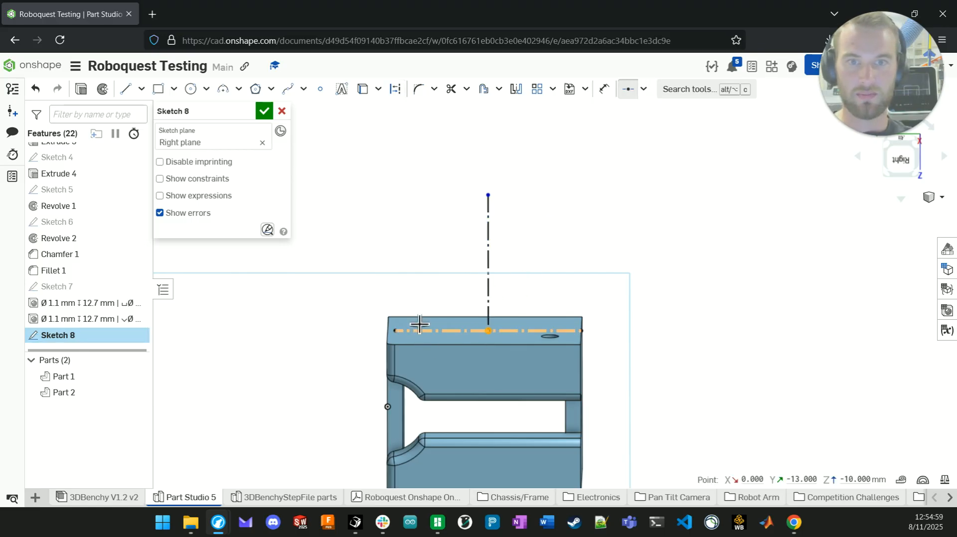
{"action": "key", "text": "Escape"}
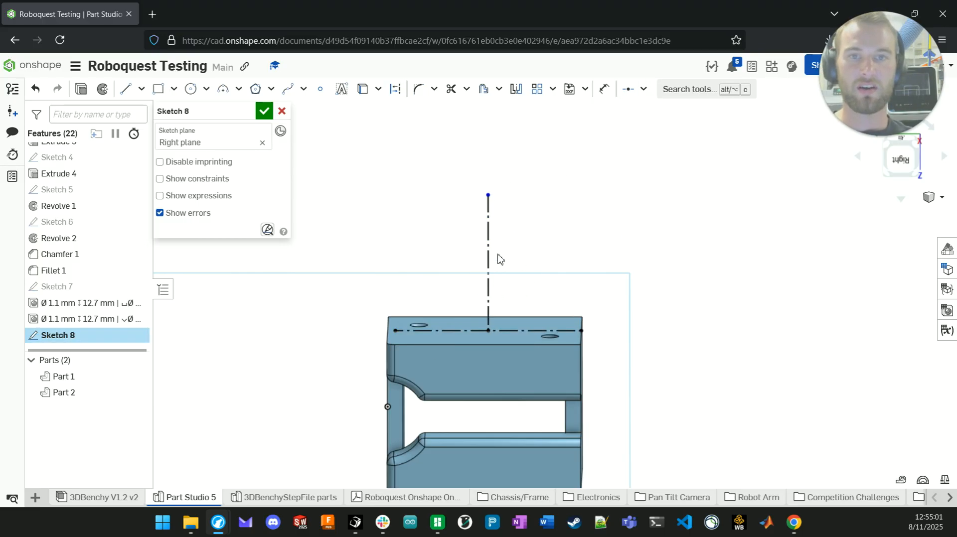
- Sketch a stepped line profile from the vertical construction line's far end, with vertical segments about 2.8 and 6.7 mm, closing at the construction lines' intersection
{"action": "scroll", "coordinate": [500, 259], "scroll_direction": "up", "scroll_amount": 3}
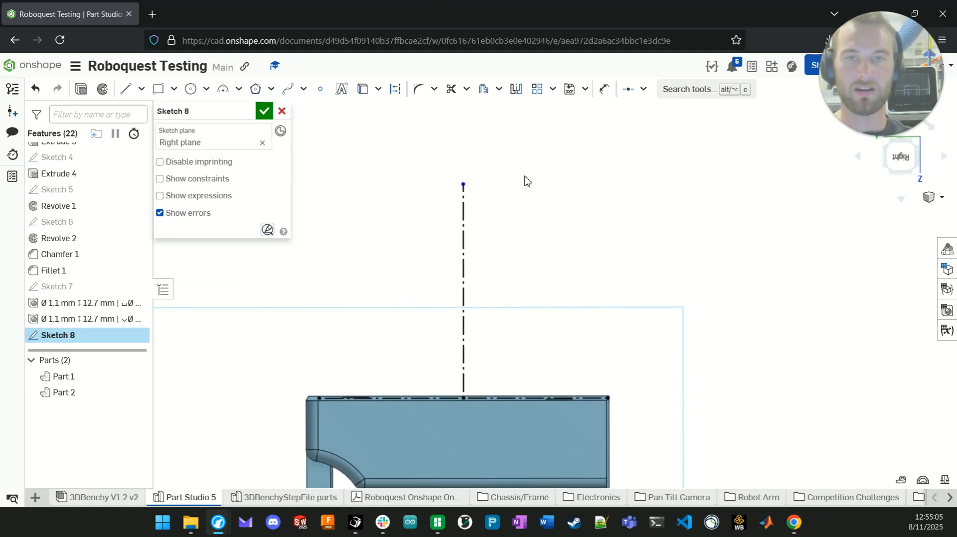
{"action": "left_click", "coordinate": [125, 89]}
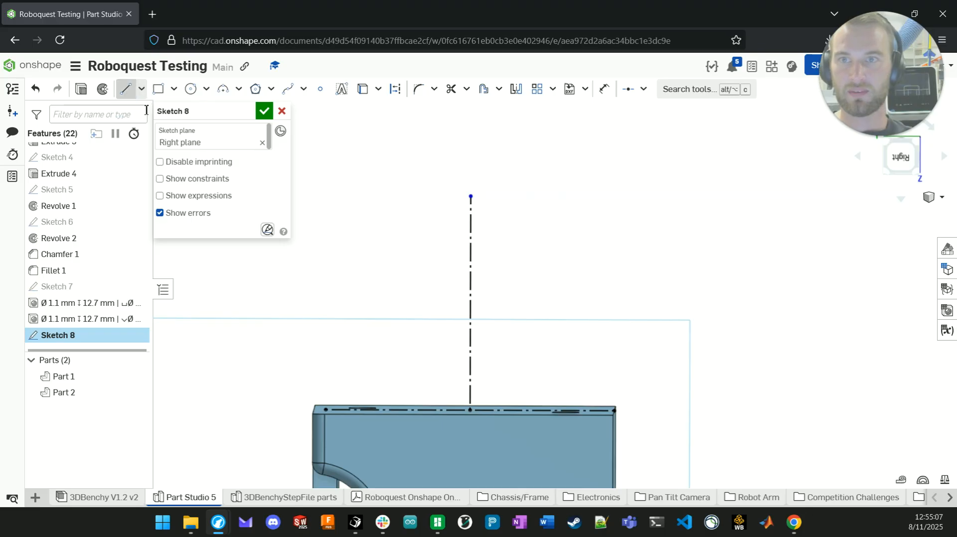
{"action": "left_click", "coordinate": [470, 213]}
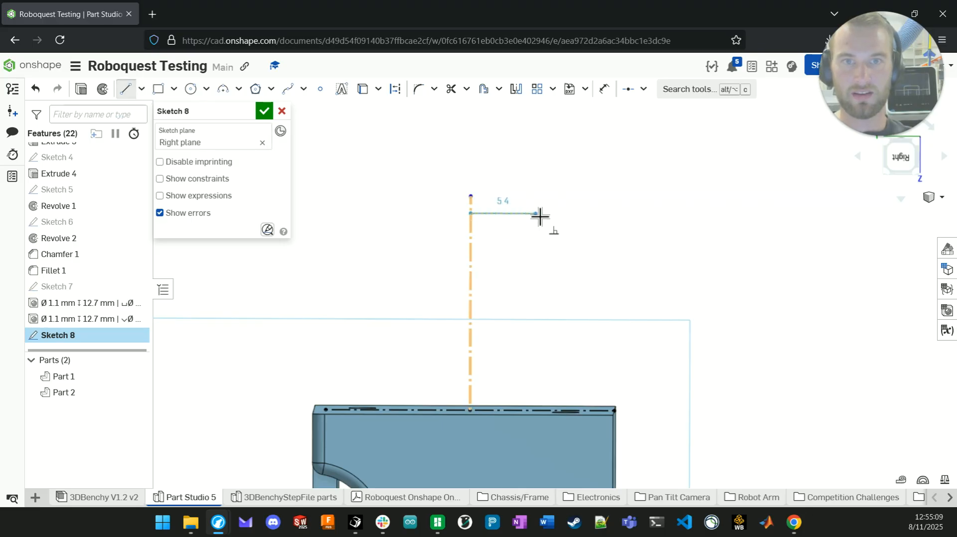
{"action": "left_click", "coordinate": [535, 213]}
{"action": "left_click", "coordinate": [536, 248]}
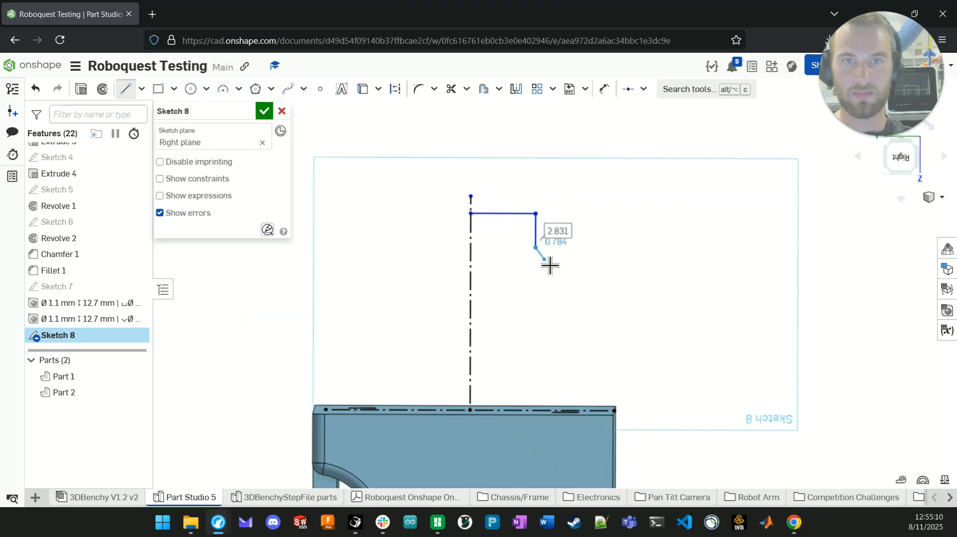
{"action": "left_click", "coordinate": [564, 288]}
{"action": "left_click", "coordinate": [564, 369]}
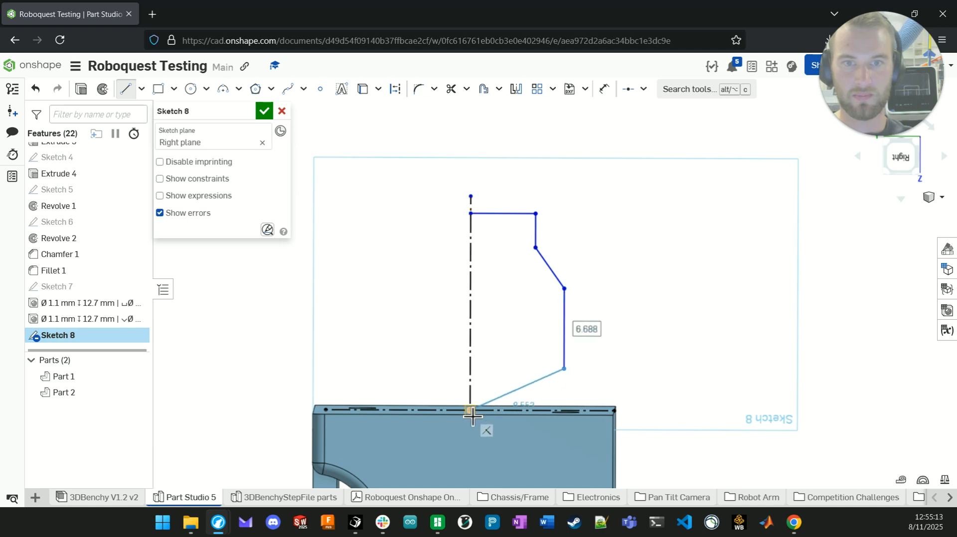
{"action": "left_click", "coordinate": [470, 410]}
{"action": "key", "text": "Escape"}
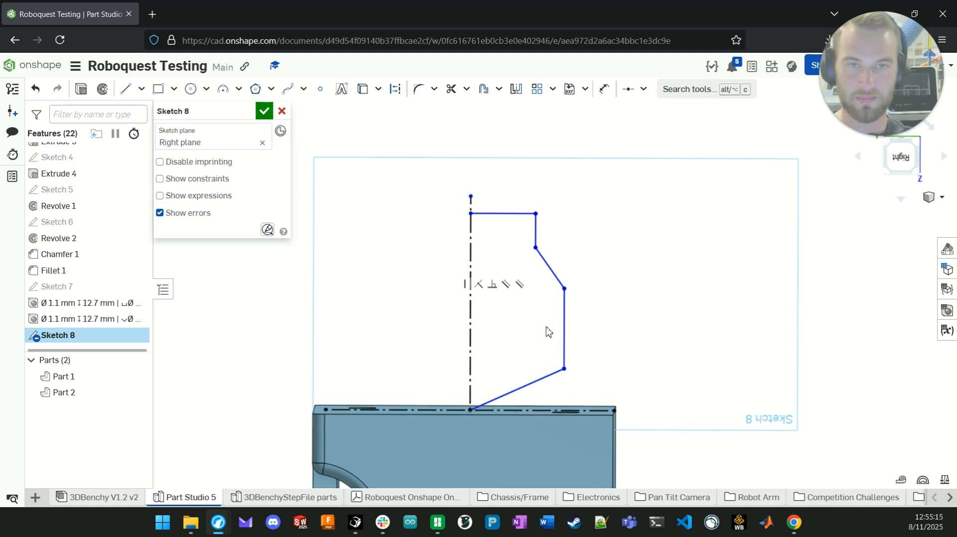
- Replace the sloped closing line with a slope about 4.3 mm long, a vertical line about 1.7 mm, and a horizontal line to the construction lines' intersection
{"action": "key", "text": "Delete"}
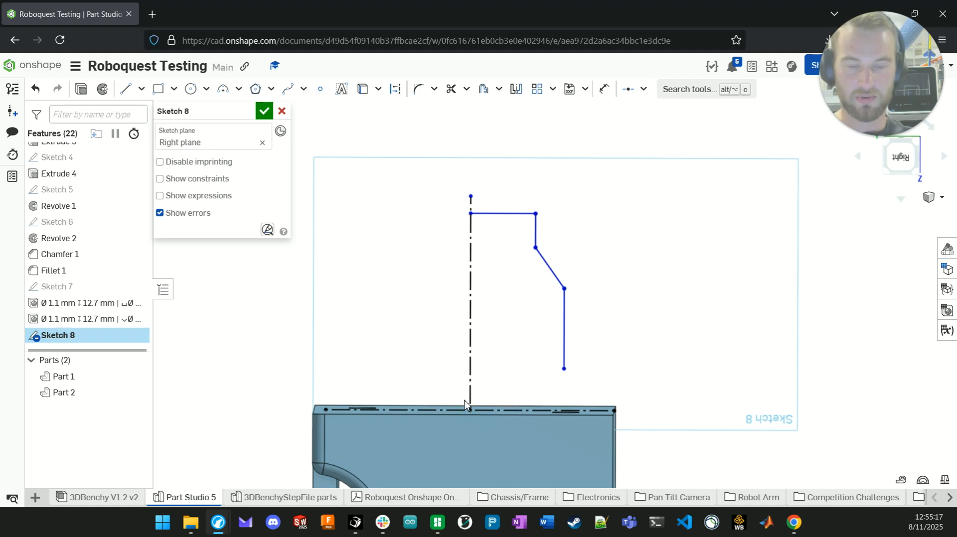
{"action": "key", "text": "s"}
{"action": "left_click", "coordinate": [521, 360]}
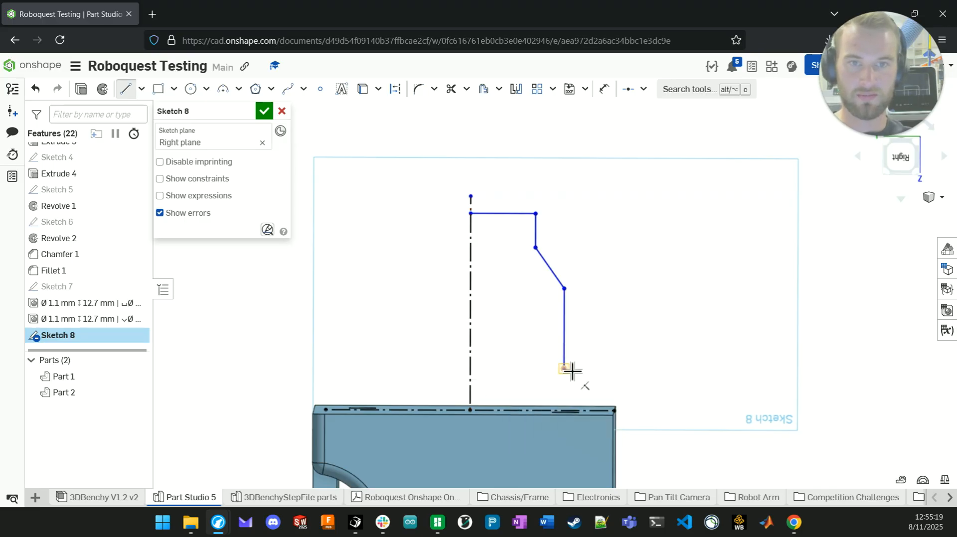
{"action": "left_click", "coordinate": [560, 372]}
{"action": "left_click", "coordinate": [517, 390]}
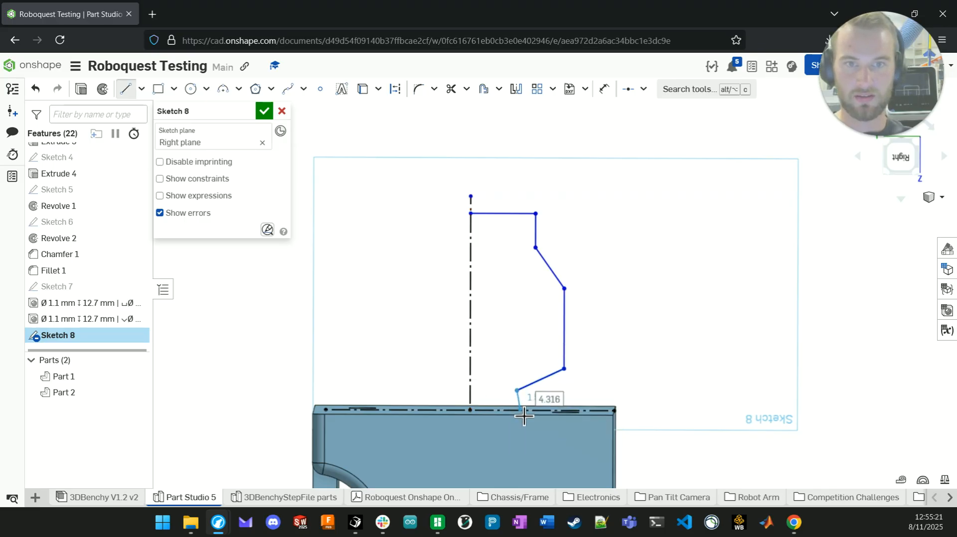
{"action": "scroll", "coordinate": [520, 418], "scroll_direction": "up", "scroll_amount": 3}
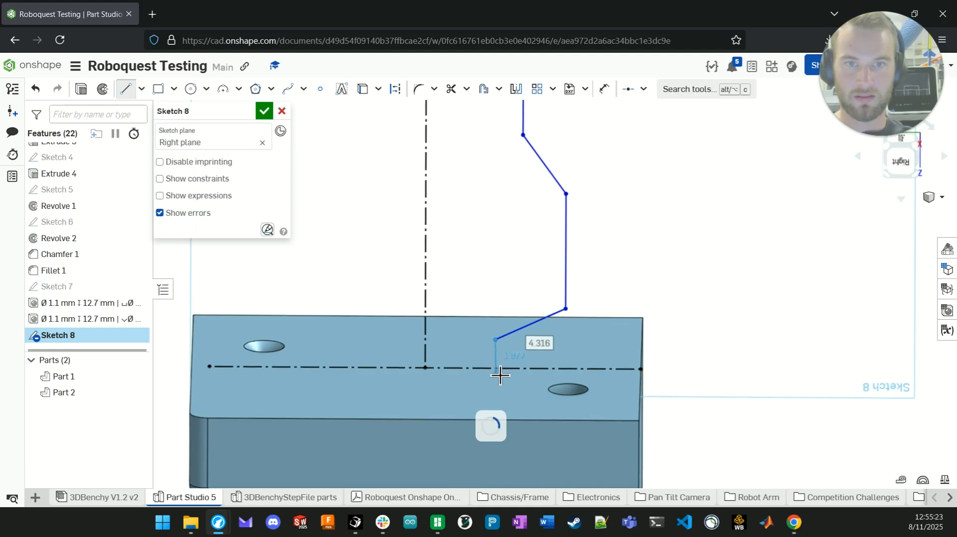
{"action": "left_click", "coordinate": [495, 368]}
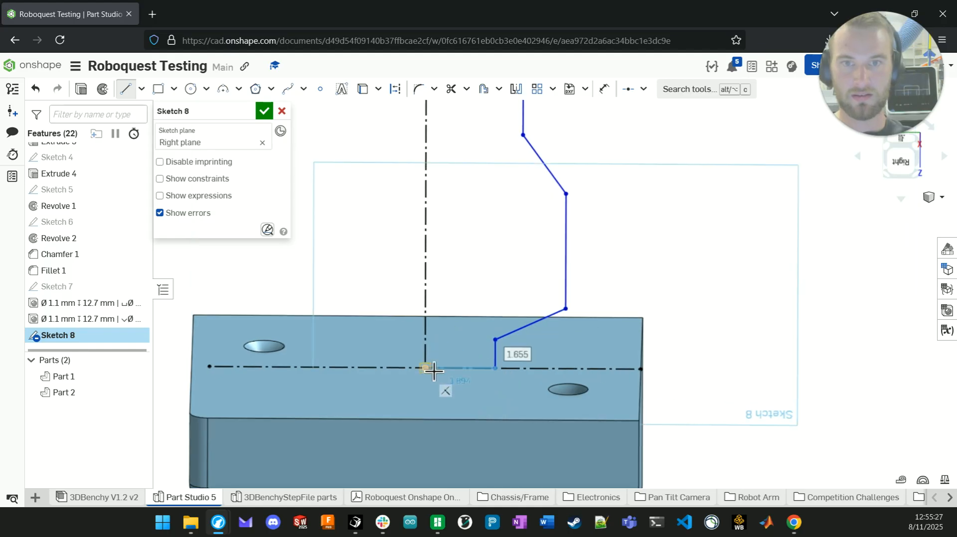
{"action": "left_click", "coordinate": [431, 370]}
{"action": "key", "text": "Escape"}
- Pull the profile's lower corner off the horizontal construction line and constrain it coincident with that line
{"action": "left_click", "coordinate": [495, 369]}
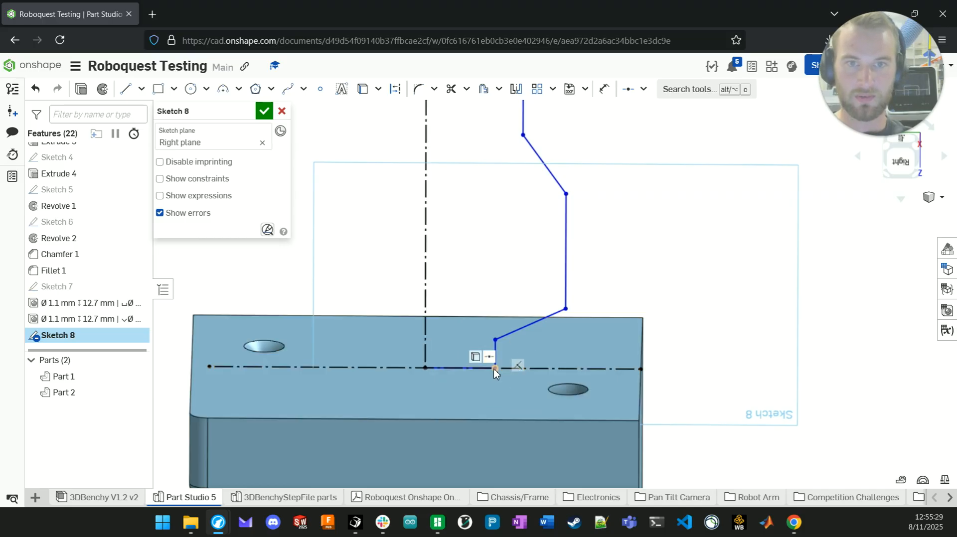
{"action": "left_click_drag", "start_coordinate": [495, 370], "coordinate": [488, 382]}
{"action": "scroll", "coordinate": [371, 161], "scroll_direction": "down", "scroll_amount": 2}
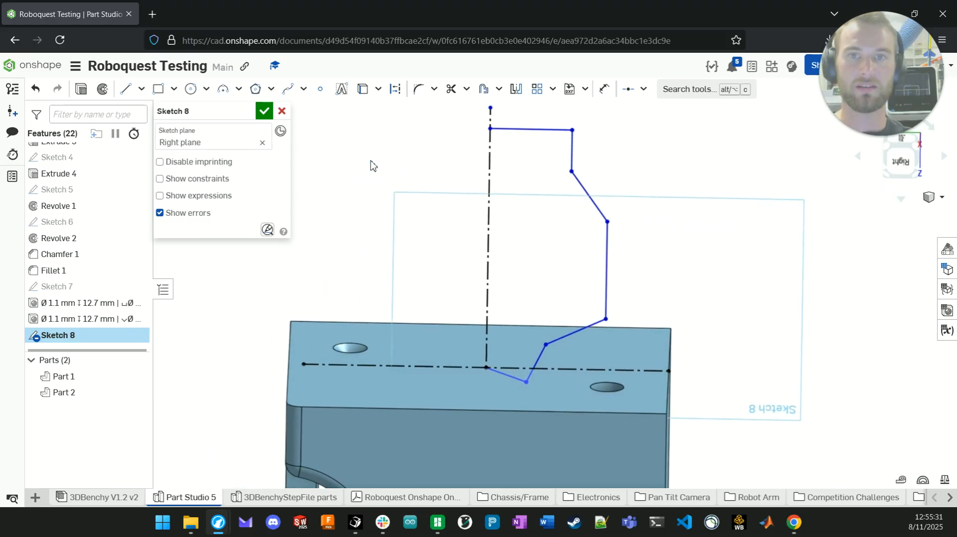
{"action": "left_click", "coordinate": [643, 88]}
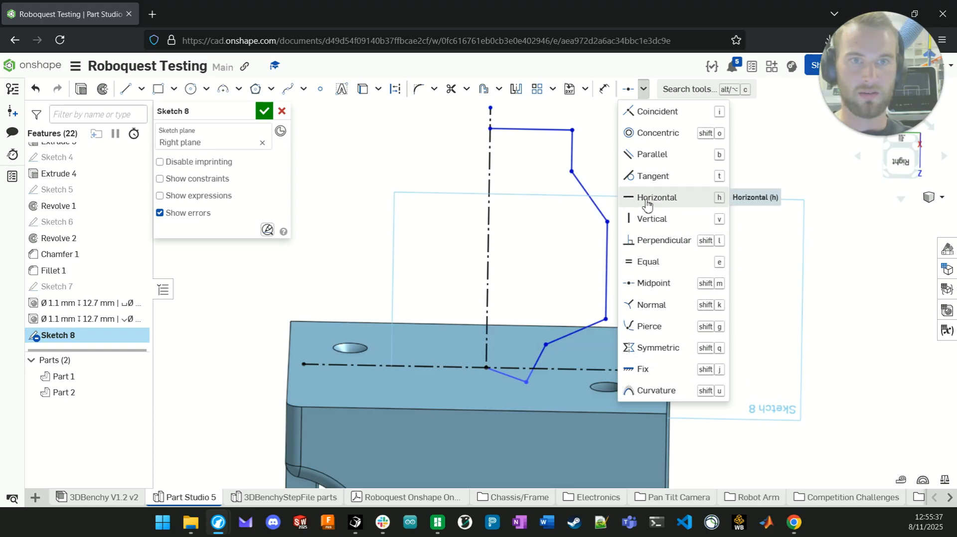
{"action": "left_click", "coordinate": [663, 112]}
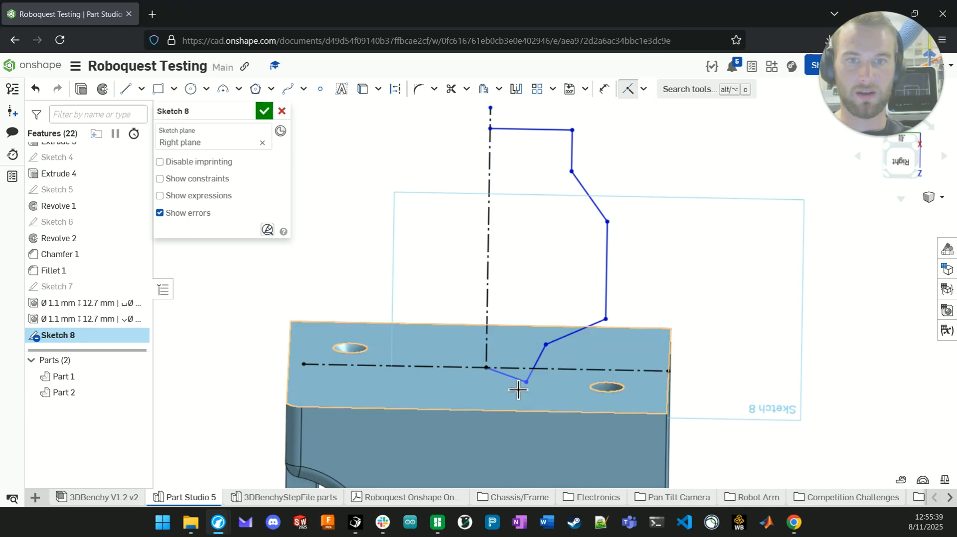
{"action": "left_click", "coordinate": [525, 382]}
{"action": "left_click", "coordinate": [517, 369]}
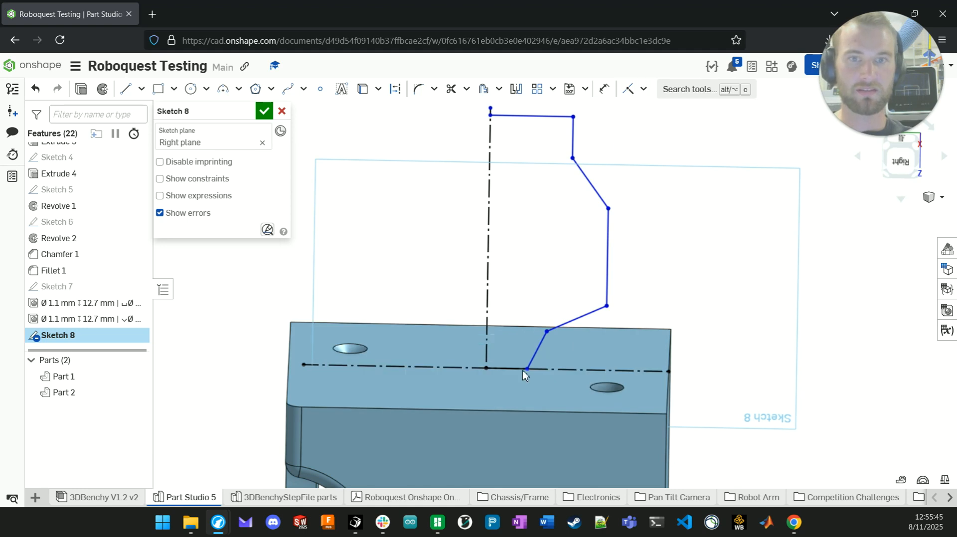
- Make the profile's short lowest side line perpendicular to the horizontal construction line
{"action": "left_click", "coordinate": [643, 90]}
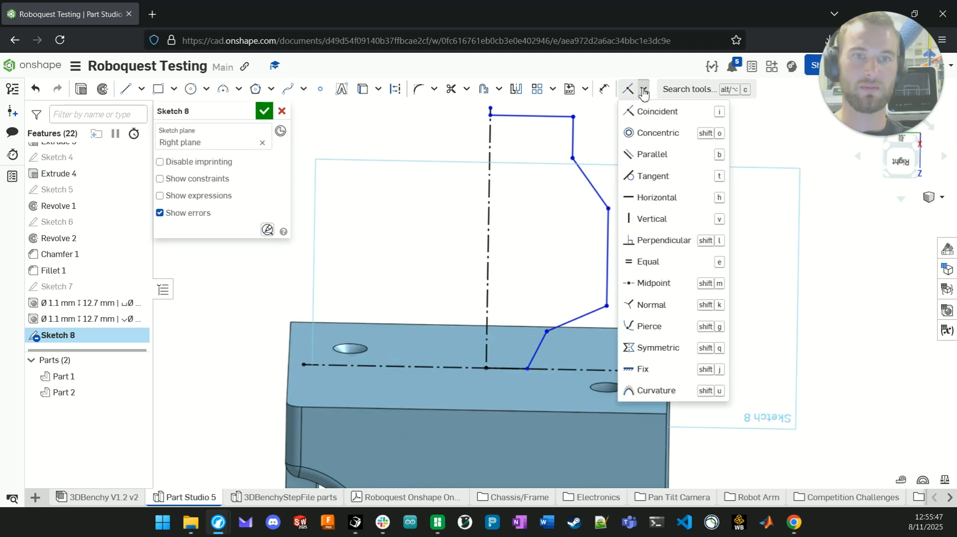
{"action": "left_click", "coordinate": [663, 239]}
{"action": "left_click", "coordinate": [541, 354]}
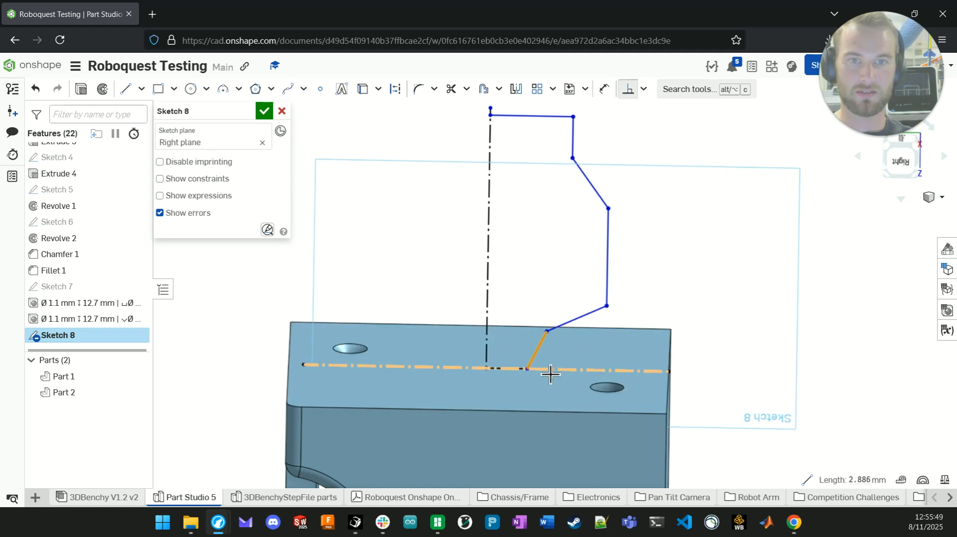
{"action": "left_click", "coordinate": [548, 370]}
- Dimension the profile's short lowest vertical line to 3 mm
{"action": "scroll", "coordinate": [543, 294], "scroll_direction": "up", "scroll_amount": 1}
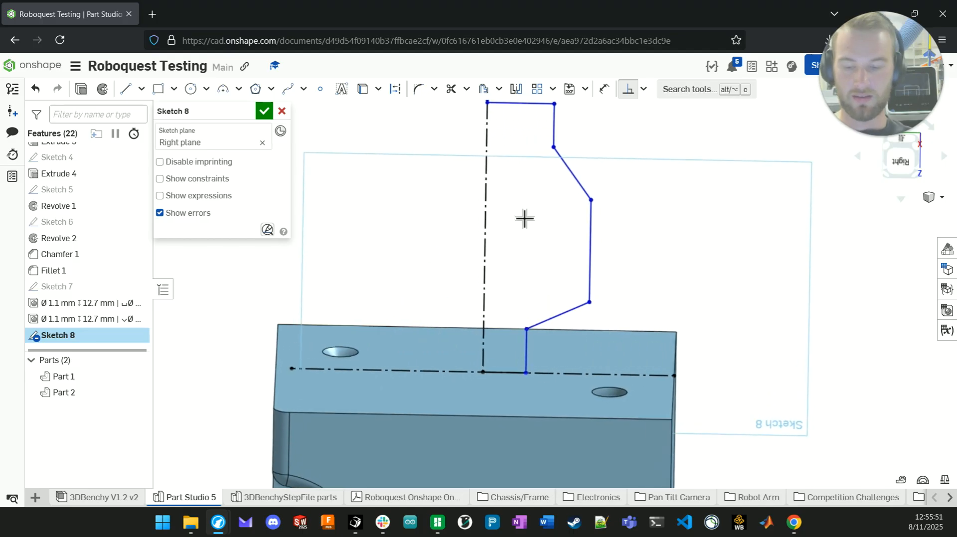
{"action": "left_click", "coordinate": [604, 90]}
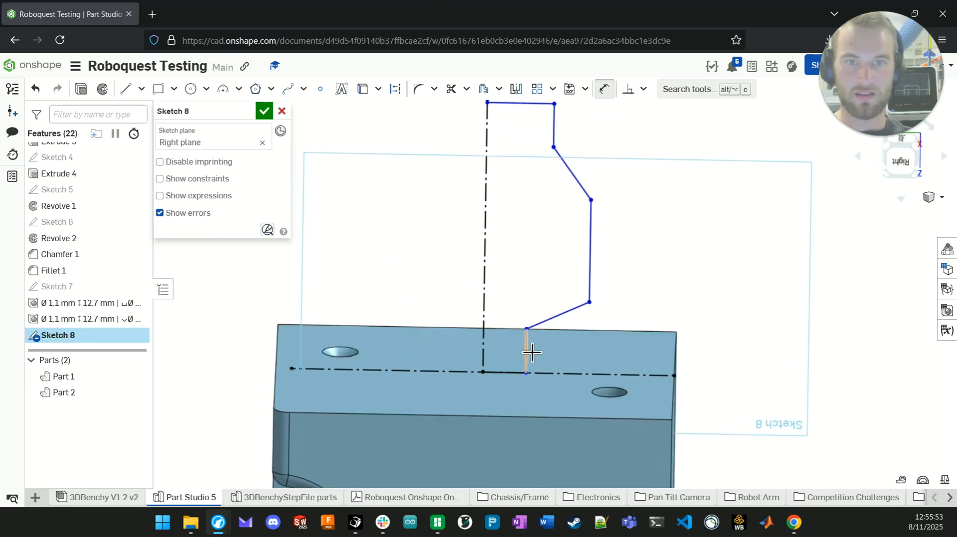
{"action": "left_click", "coordinate": [526, 351]}
{"action": "left_click", "coordinate": [578, 352]}
{"action": "type", "text": "3"}
{"action": "key", "text": "Return"}
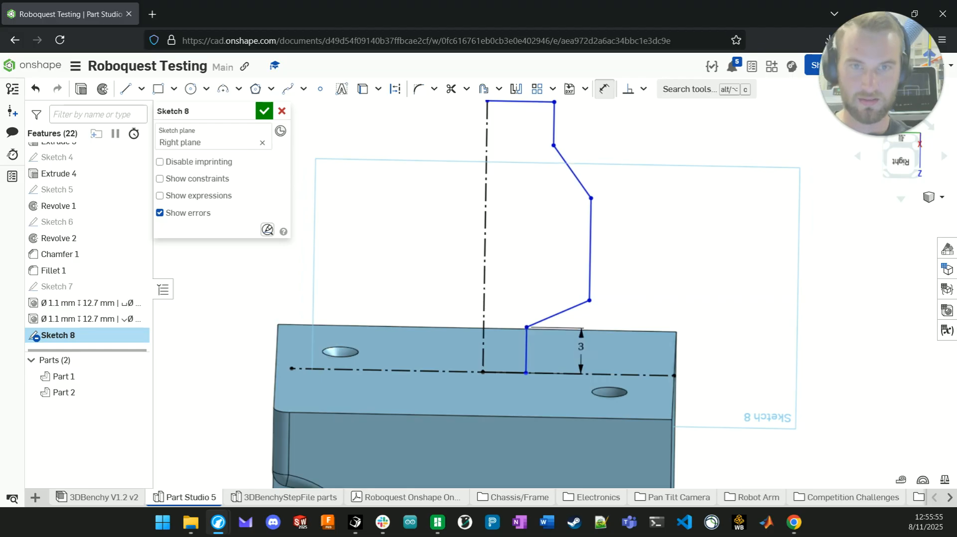
- Set the angle between the lower sloped line and the profile's horizontal base line to 45 degrees
{"action": "left_click", "coordinate": [574, 318]}
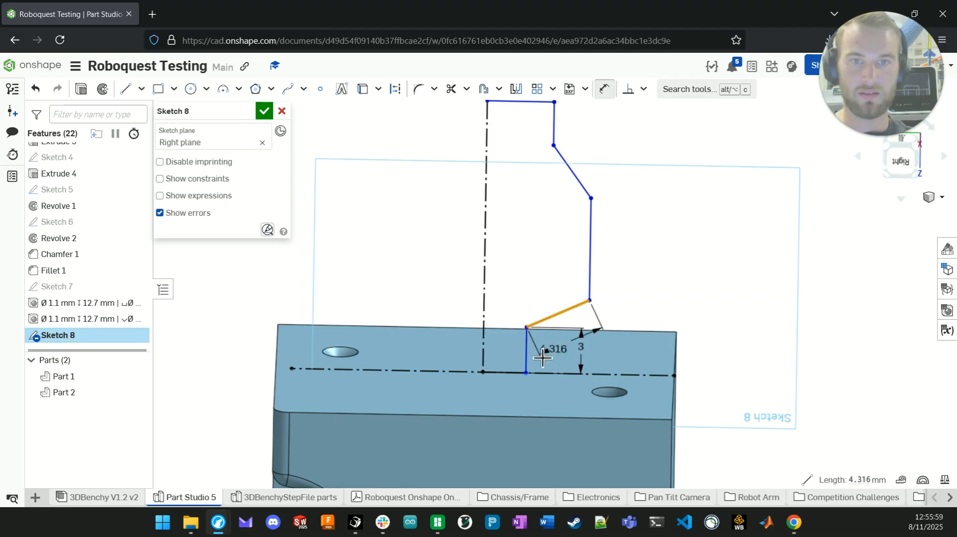
{"action": "left_click", "coordinate": [508, 373]}
{"action": "left_click", "coordinate": [624, 348]}
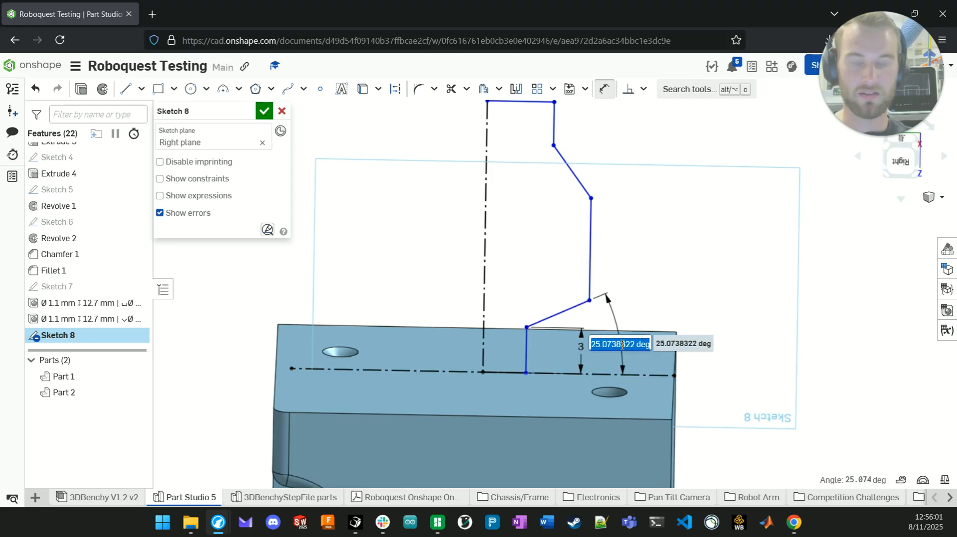
{"action": "type", "text": "45"}
{"action": "key", "text": "Return"}
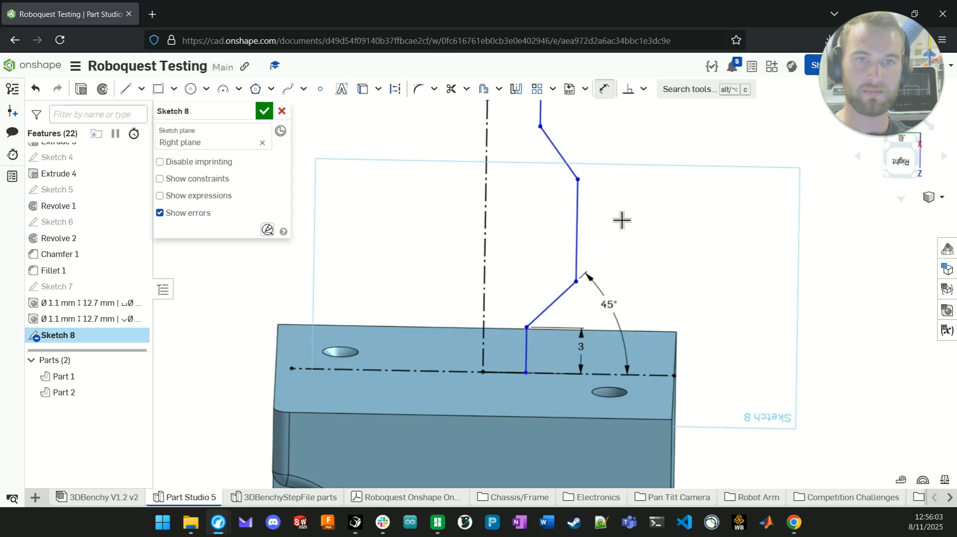
- Try to close the profile with a line from the construction lines' intersection to the open endpoint at the profile's far end
{"action": "scroll", "coordinate": [618, 184], "scroll_direction": "down", "scroll_amount": 2}
{"action": "middle_click_drag", "start_coordinate": [624, 155], "coordinate": [624, 230]}
{"action": "key", "text": "s"}
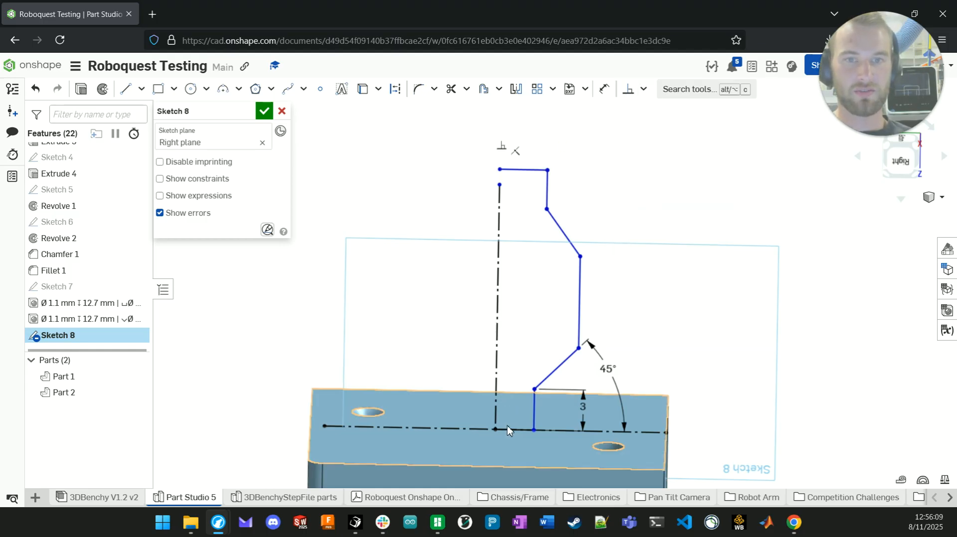
{"action": "key", "text": "l"}
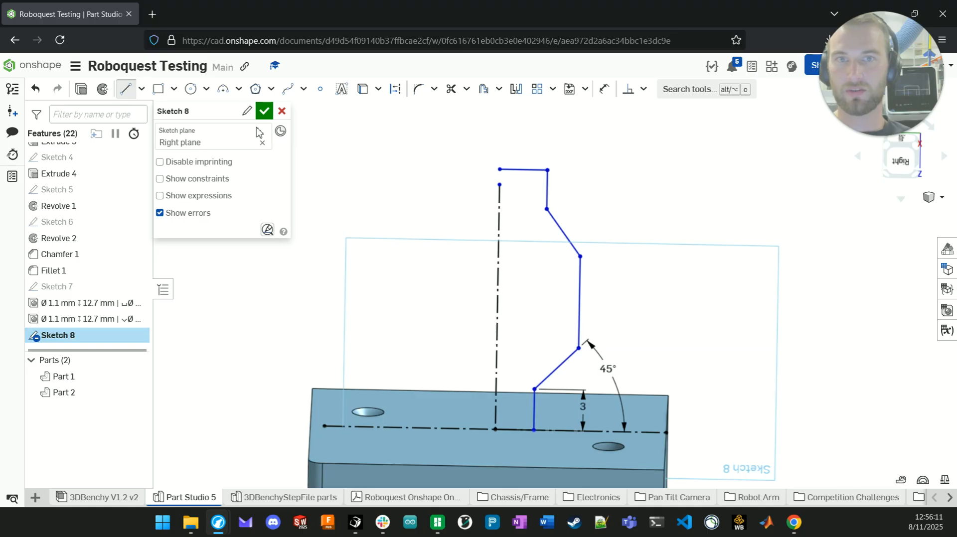
{"action": "right_click_drag", "start_coordinate": [511, 293], "coordinate": [512, 297]}
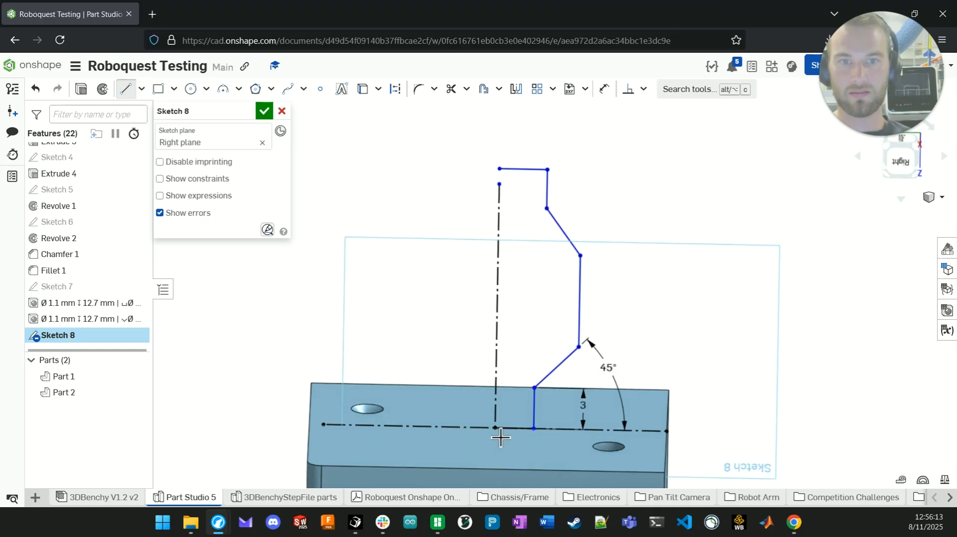
{"action": "left_click", "coordinate": [494, 427]}
{"action": "left_click", "coordinate": [501, 171]}
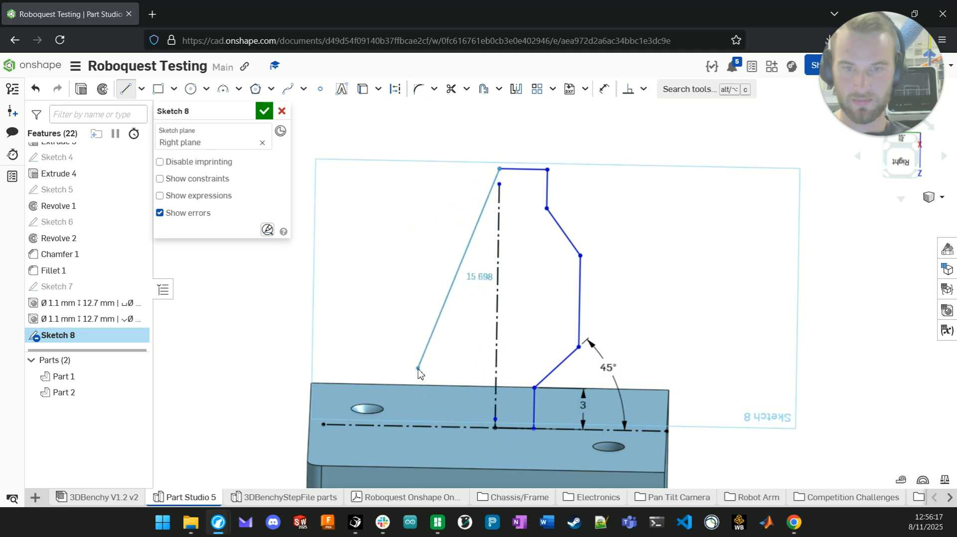
{"action": "key", "text": "Escape"}
- Delete the vertical construction line and the short stub line at its base, and undo the deletions
{"action": "scroll", "coordinate": [499, 429], "scroll_direction": "up", "scroll_amount": 2}
{"action": "scroll", "coordinate": [501, 427], "scroll_direction": "up", "scroll_amount": 5}
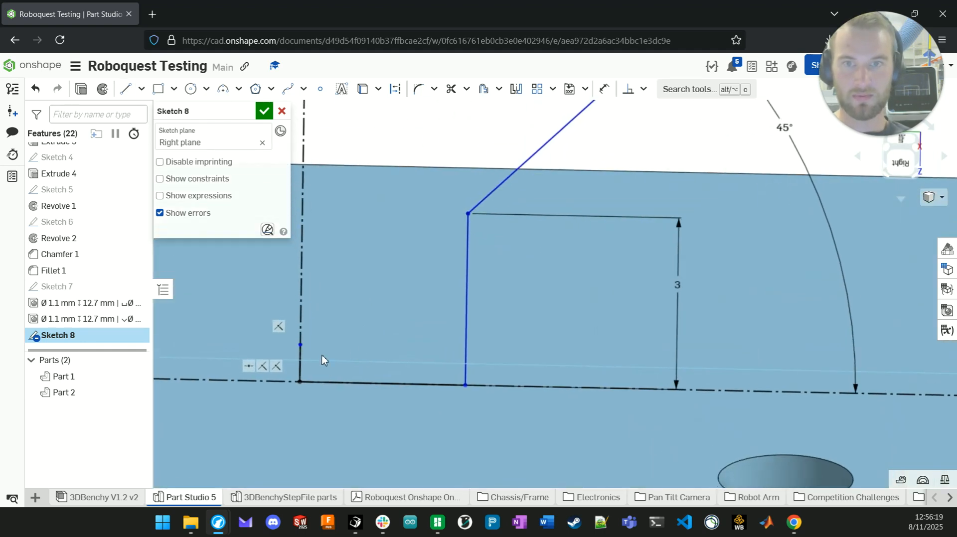
{"action": "left_click", "coordinate": [301, 369]}
{"action": "scroll", "coordinate": [315, 376], "scroll_direction": "down", "scroll_amount": 1}
{"action": "scroll", "coordinate": [316, 377], "scroll_direction": "down", "scroll_amount": 2}
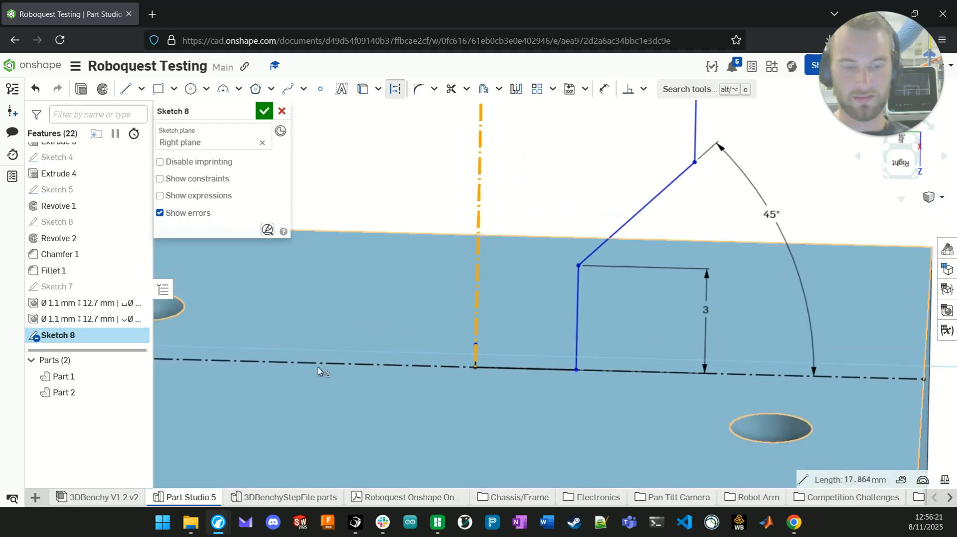
{"action": "key", "text": "Delete"}
{"action": "scroll", "coordinate": [478, 369], "scroll_direction": "up", "scroll_amount": 1}
{"action": "left_click", "coordinate": [465, 366]}
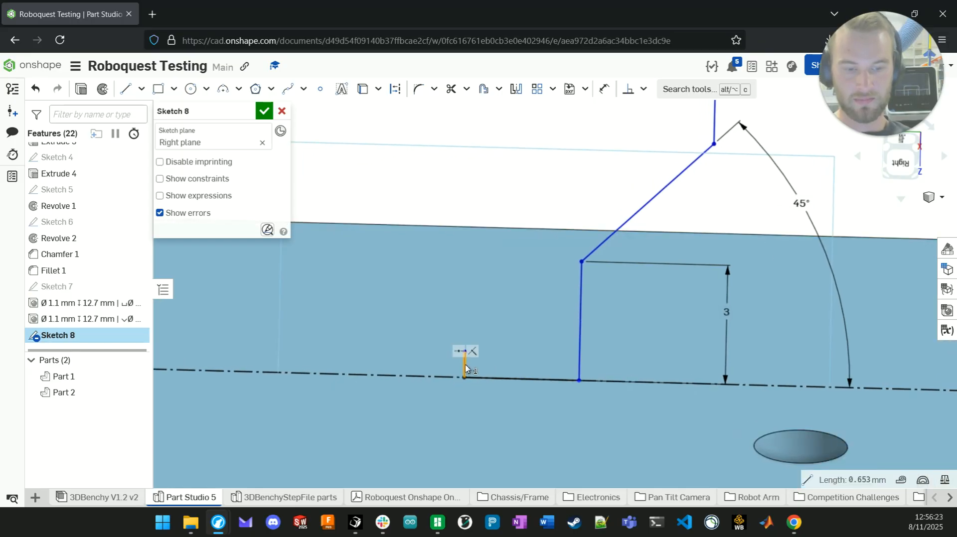
{"action": "scroll", "coordinate": [525, 379], "scroll_direction": "down", "scroll_amount": 3}
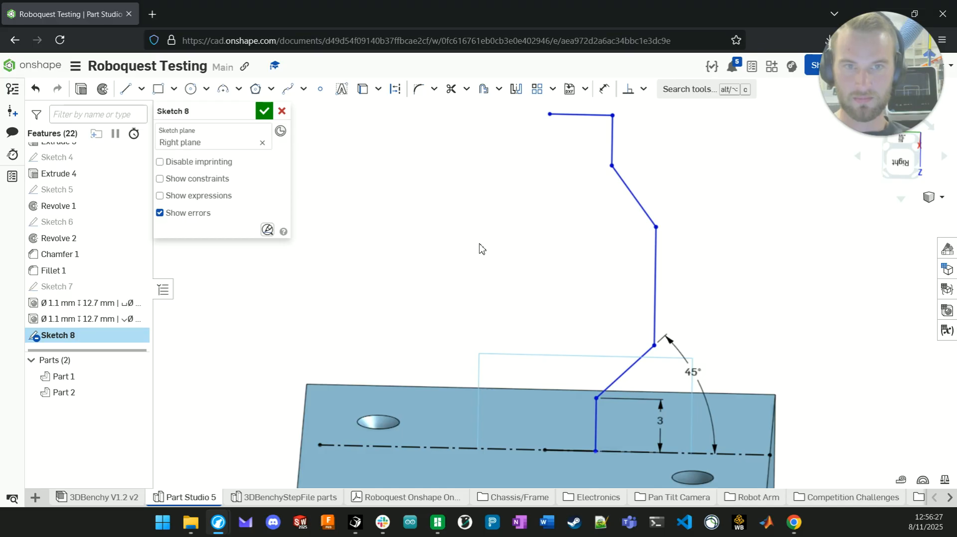
{"action": "key", "text": "ctrl+z"}
{"action": "key", "text": "ctrl+z"}
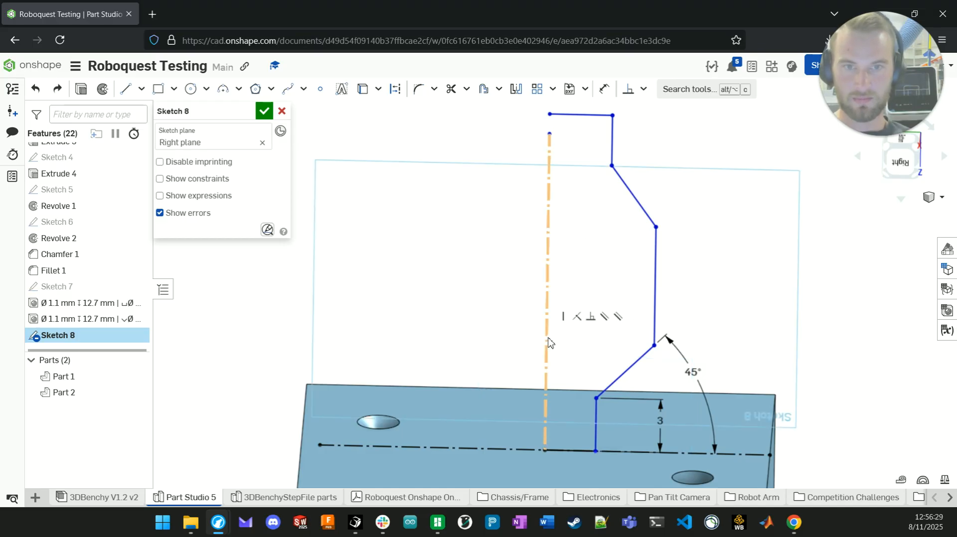
- Close the profile with a straight line along the vertical construction line, starting at its intersection with the horizontal construction line
{"action": "key", "text": "s"}
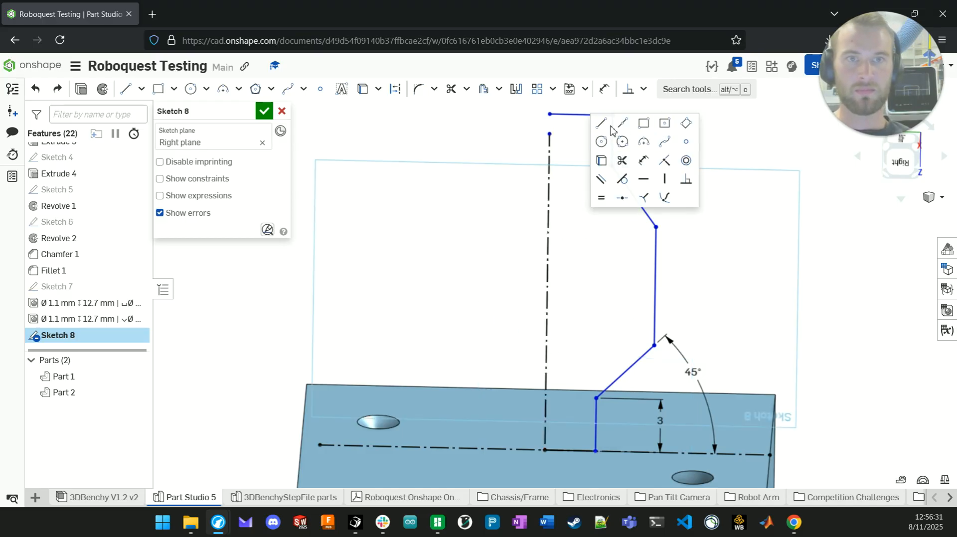
{"action": "left_click", "coordinate": [601, 123]}
{"action": "left_click", "coordinate": [545, 450]}
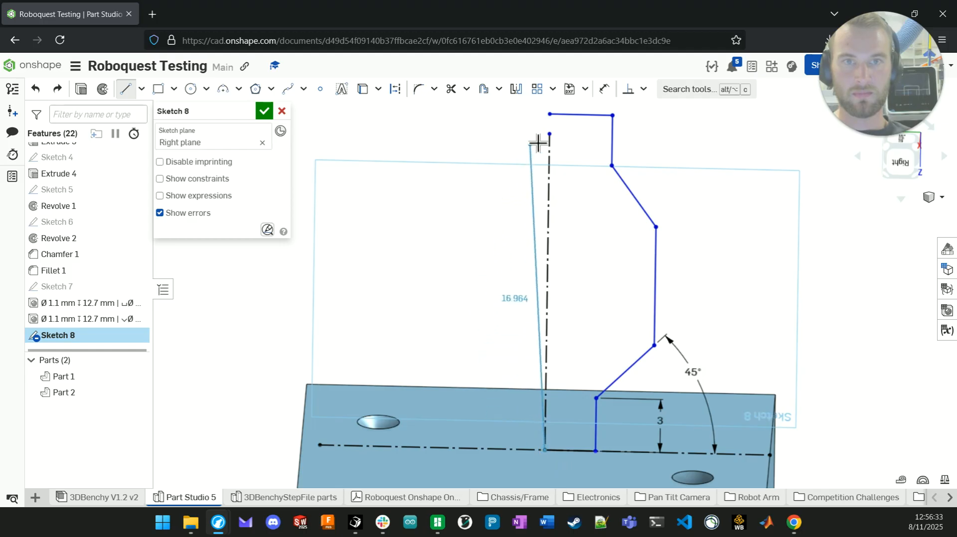
{"action": "left_click", "coordinate": [549, 134]}
{"action": "key", "text": "Escape"}
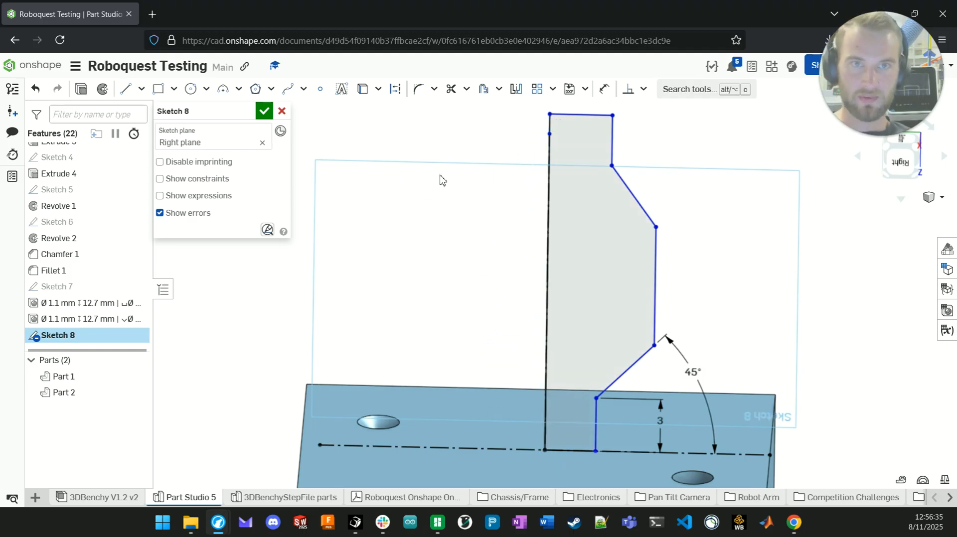
- Extend the vertical construction line by moving its free endpoint beyond the profile's far end
{"action": "left_click", "coordinate": [567, 244]}
{"action": "middle_click_drag", "start_coordinate": [574, 145], "coordinate": [574, 230]}
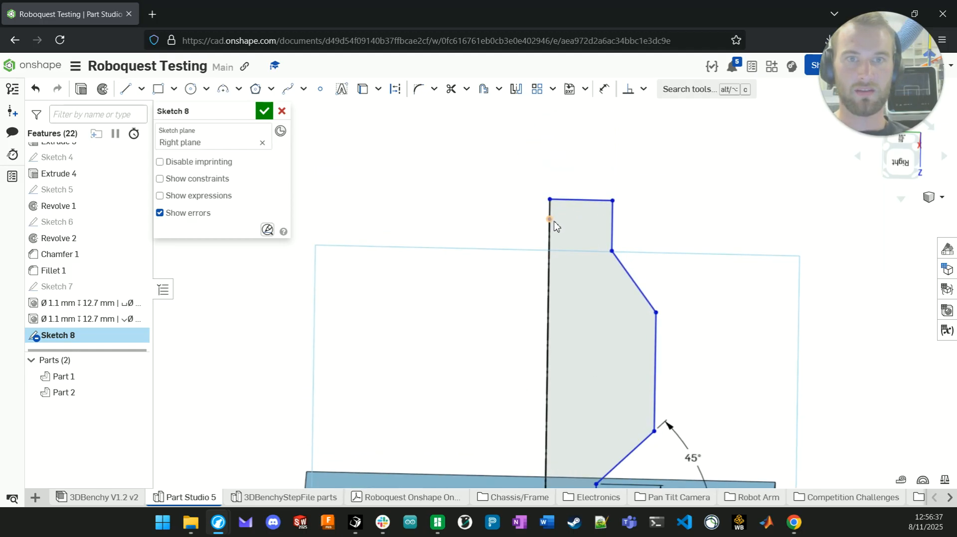
{"action": "left_click_drag", "start_coordinate": [552, 219], "coordinate": [558, 141]}
{"action": "scroll", "coordinate": [701, 232], "scroll_direction": "down", "scroll_amount": 3}
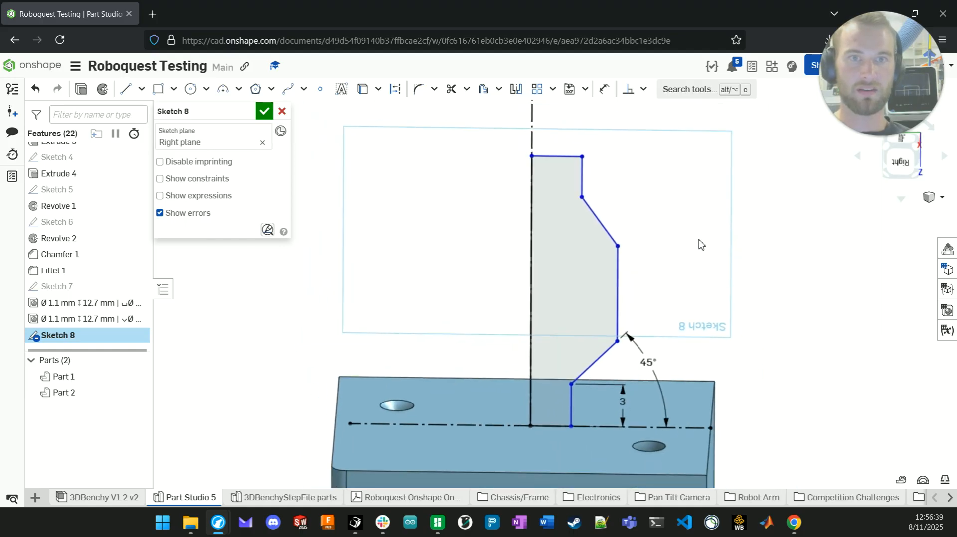
{"action": "scroll", "coordinate": [702, 279], "scroll_direction": "up", "scroll_amount": 2}
{"action": "scroll", "coordinate": [699, 289], "scroll_direction": "down", "scroll_amount": 2}
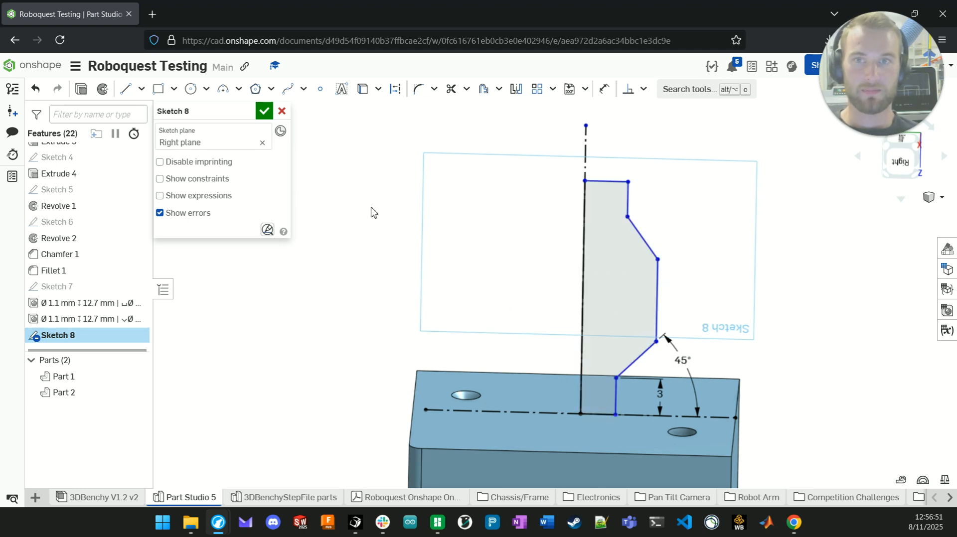
- Check that the profile forms one closed region and finish the sketch
{"action": "left_click", "coordinate": [604, 223]}
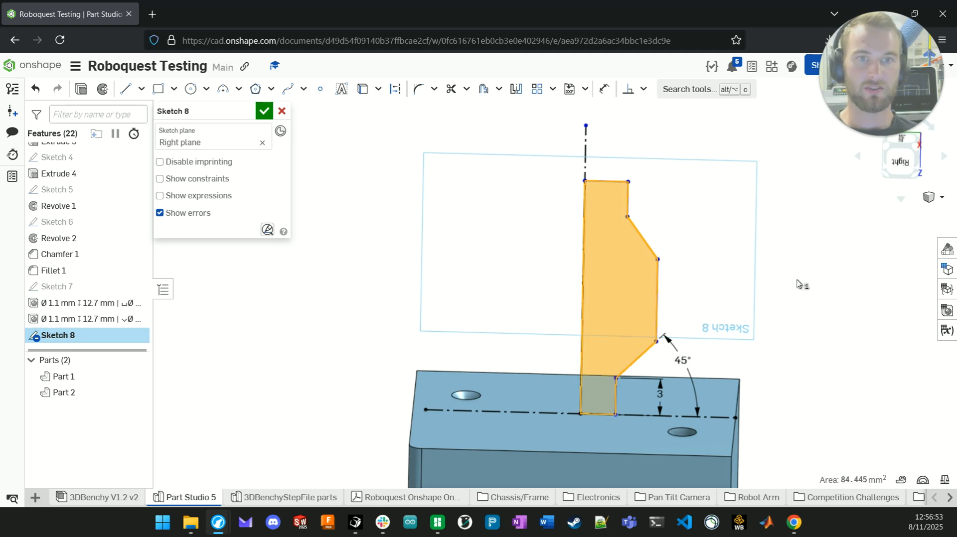
{"action": "left_click", "coordinate": [333, 150]}
{"action": "left_click", "coordinate": [264, 113]}
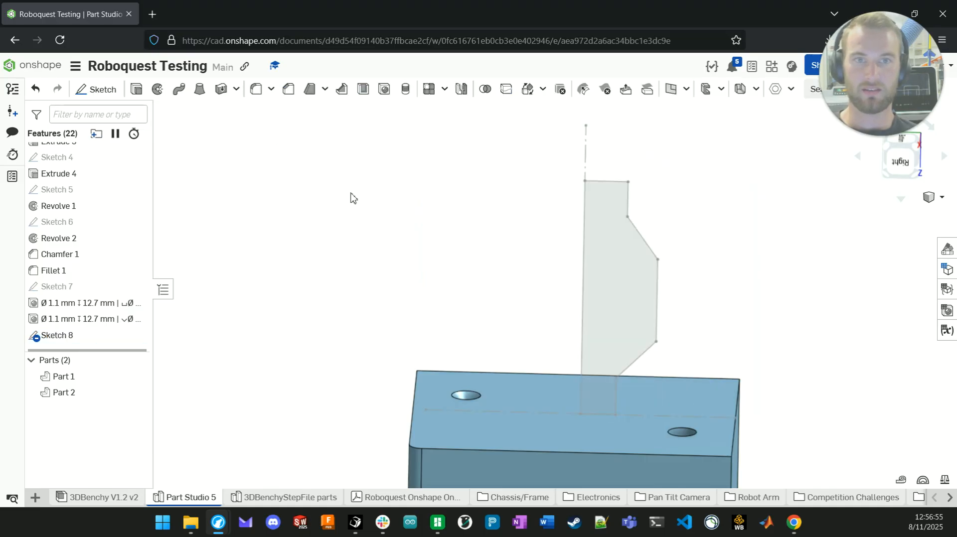
- Revolve the Sketch 8 profile fully around its vertical construction line, adding the solid to Part 1
{"action": "left_click", "coordinate": [58, 335]}
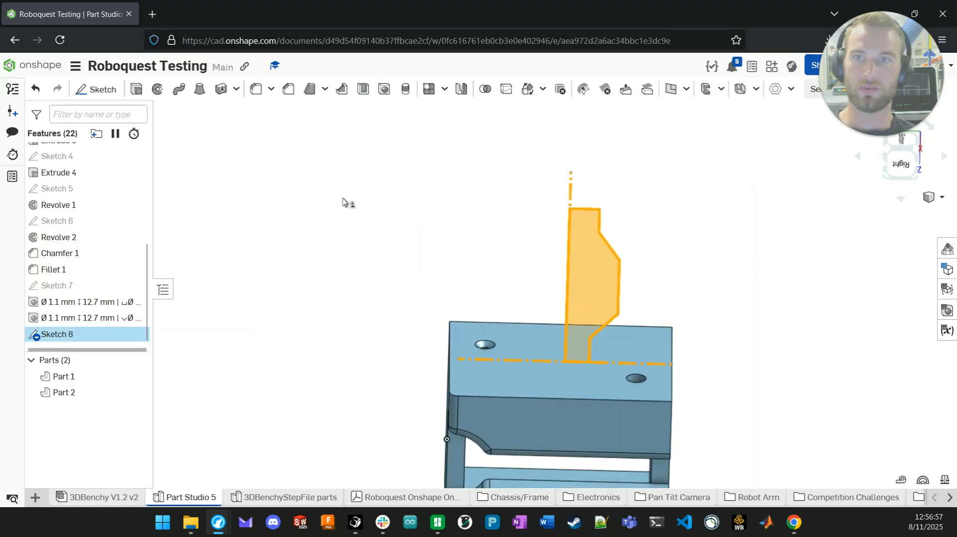
{"action": "left_click", "coordinate": [37, 338]}
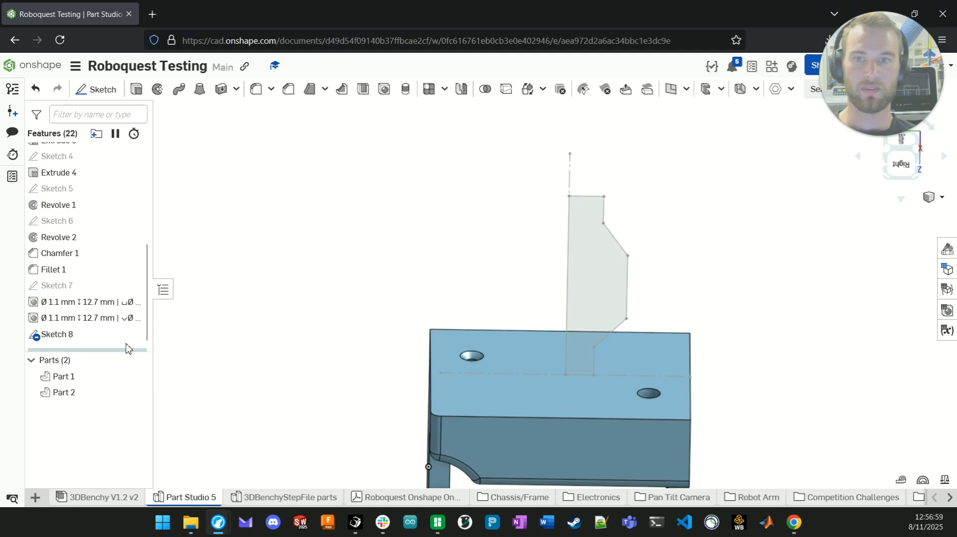
{"action": "left_click", "coordinate": [64, 338]}
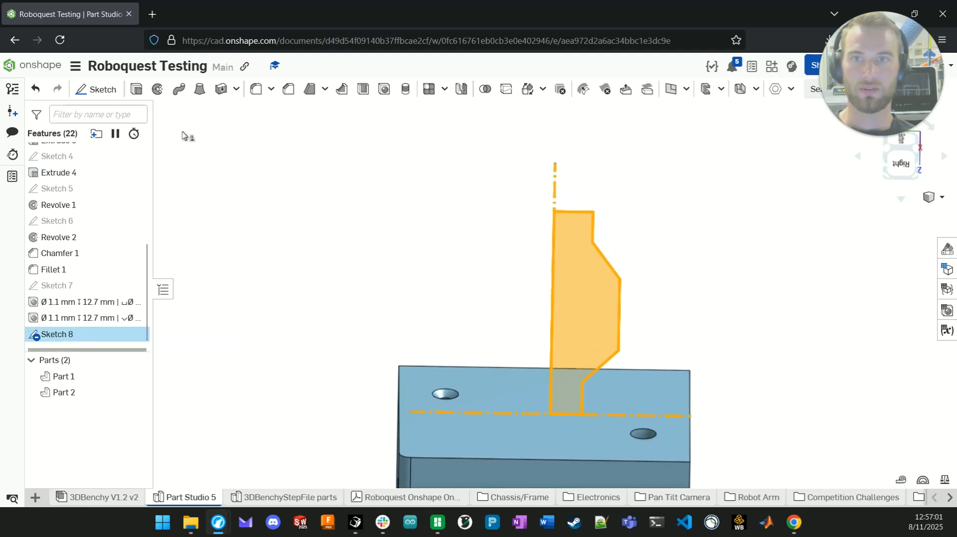
{"action": "left_click", "coordinate": [157, 89]}
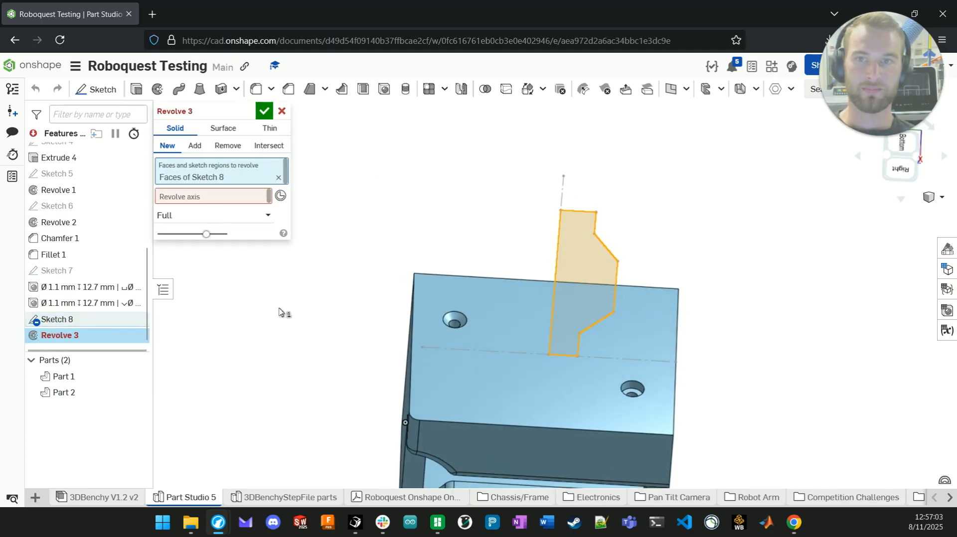
{"action": "left_click", "coordinate": [234, 196]}
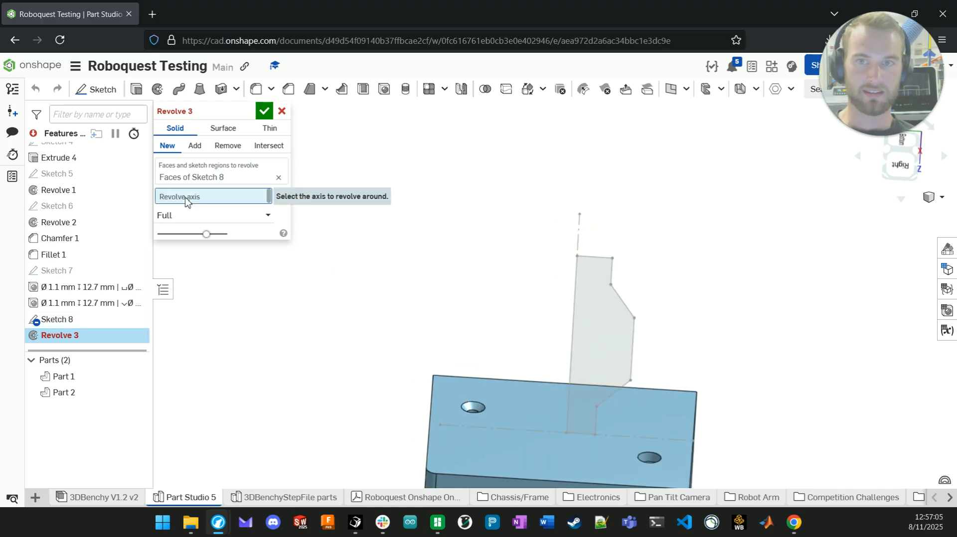
{"action": "left_click", "coordinate": [551, 232]}
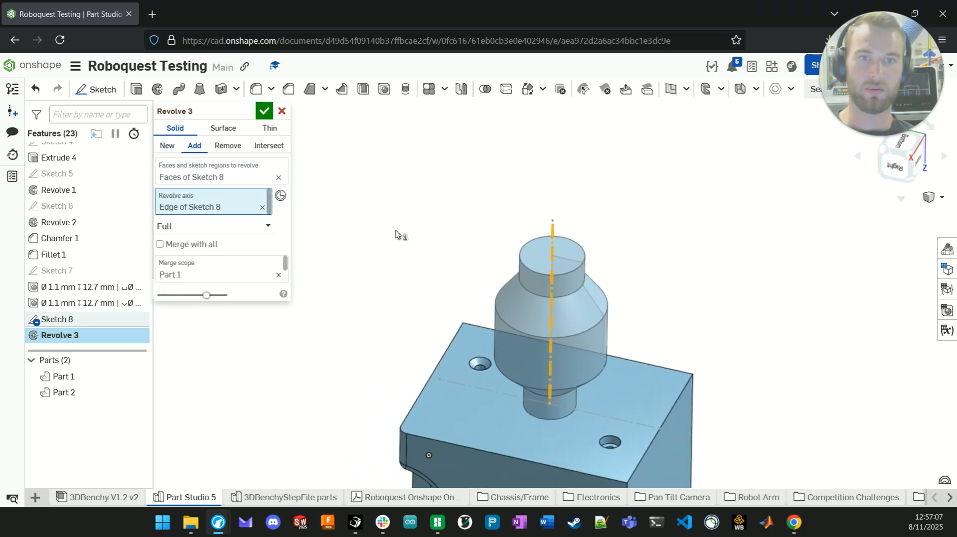
{"action": "left_click", "coordinate": [265, 111]}
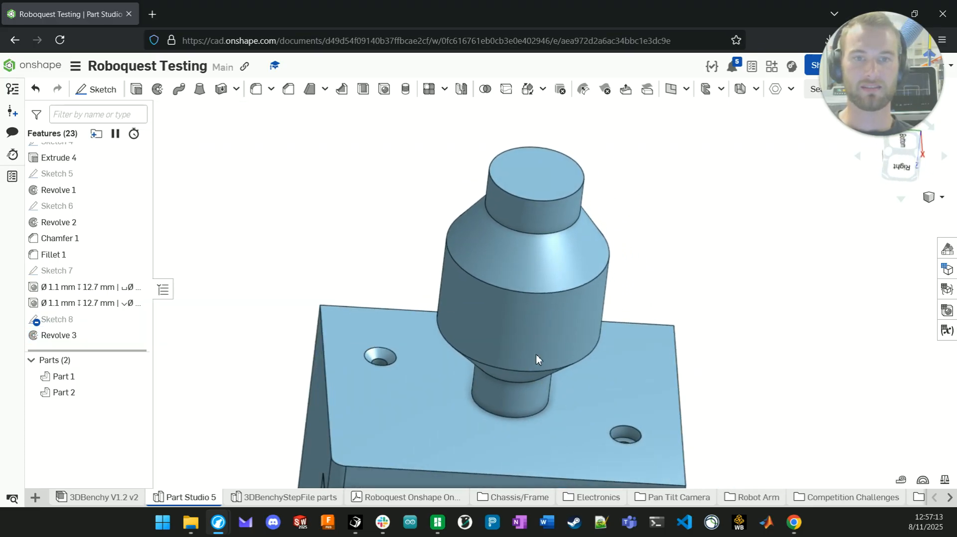
- Edit Revolve 3, try a vertical edge of the block's opening as the revolve axis, and reselect the sketch's vertical construction line
{"action": "left_click", "coordinate": [64, 335]}
{"action": "right_click", "coordinate": [64, 336]}
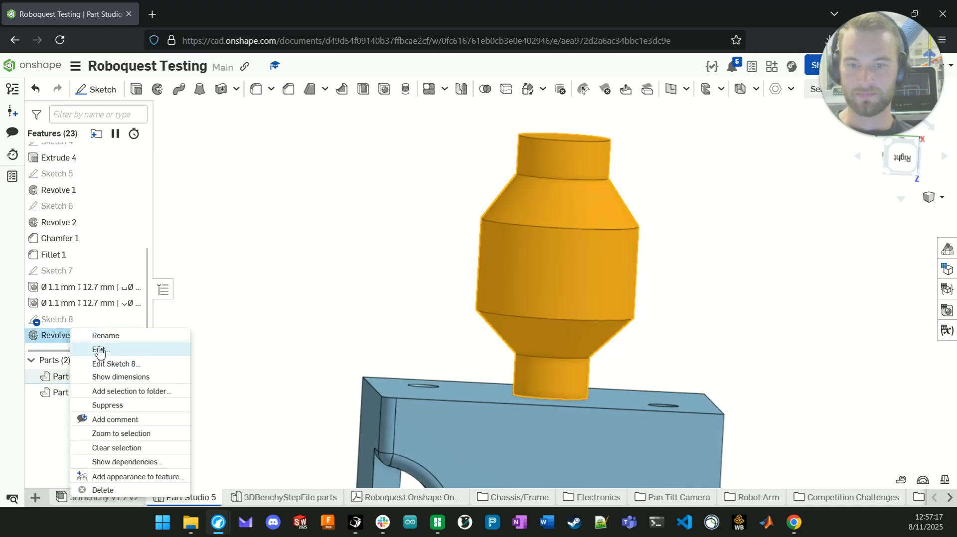
{"action": "left_click", "coordinate": [99, 351]}
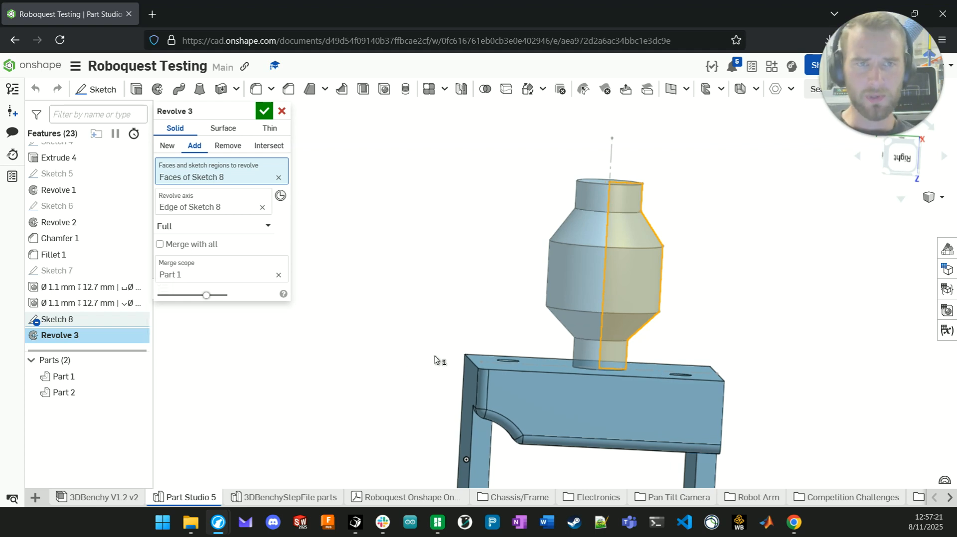
{"action": "scroll", "coordinate": [528, 265], "scroll_direction": "up", "scroll_amount": 3}
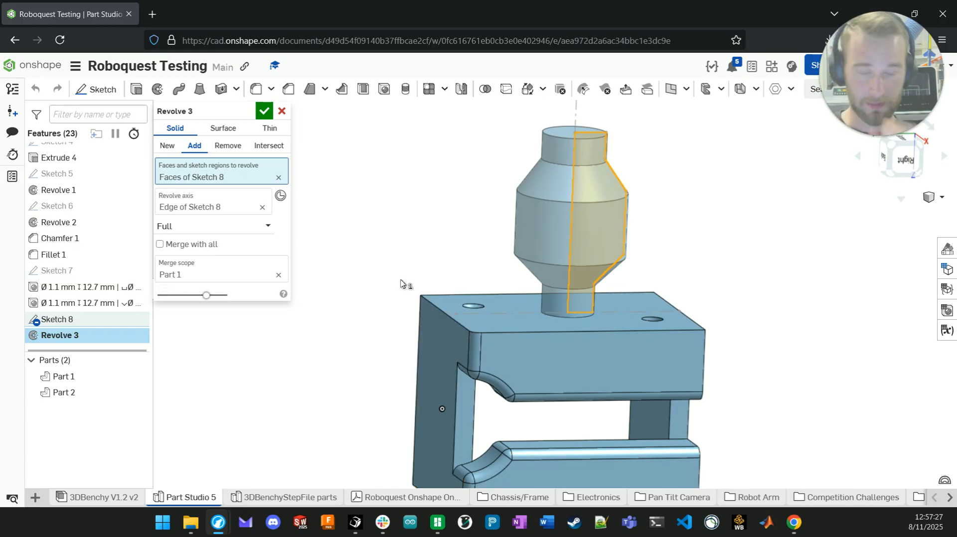
{"action": "left_click", "coordinate": [262, 207]}
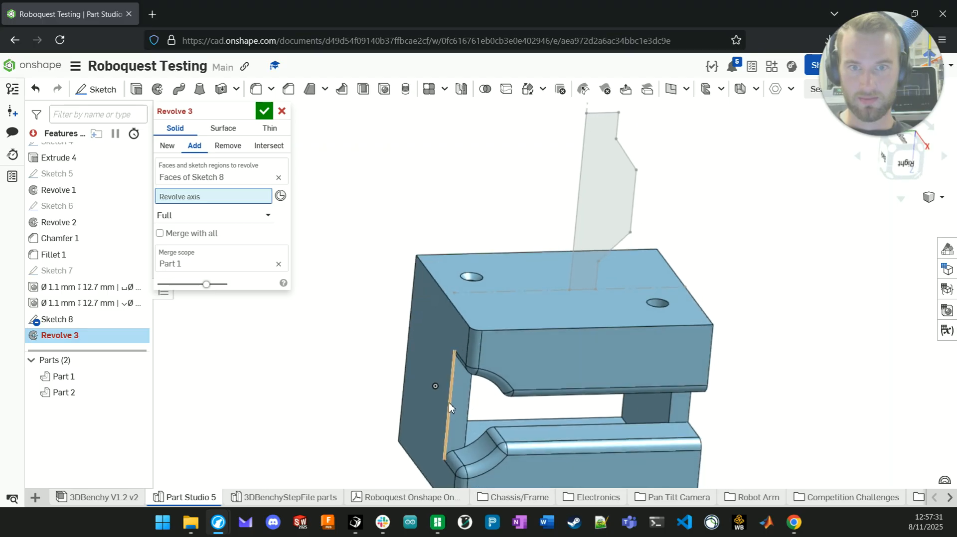
{"action": "left_click", "coordinate": [448, 398]}
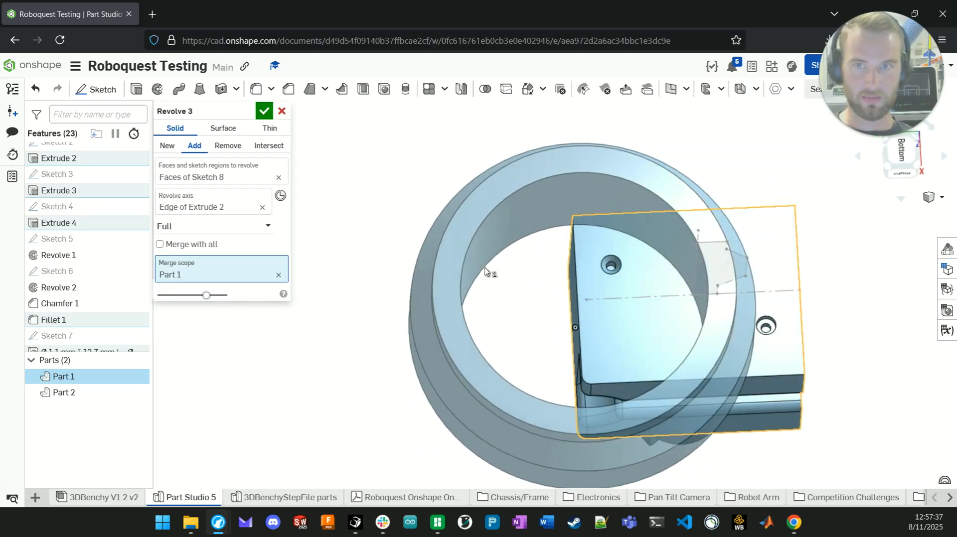
{"action": "left_click", "coordinate": [262, 207]}
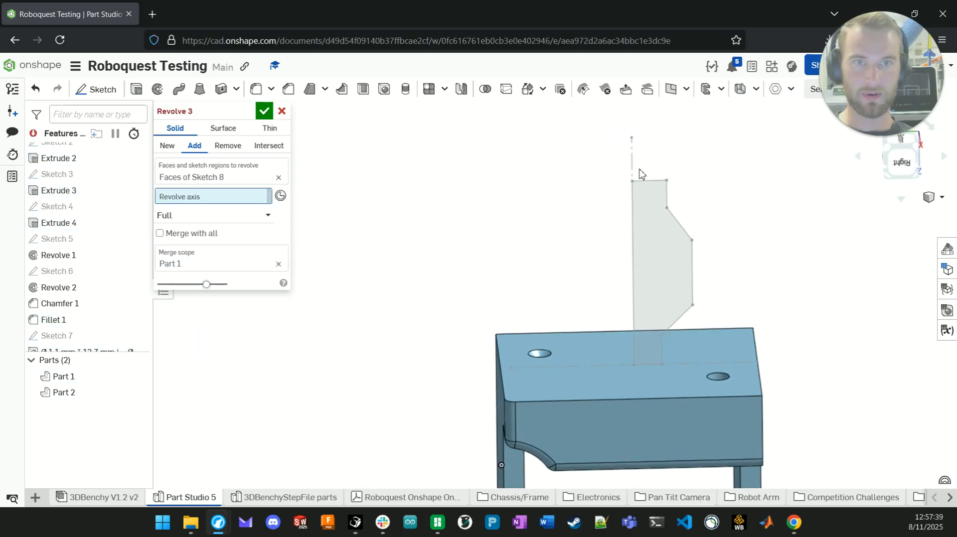
{"action": "left_click", "coordinate": [632, 164]}
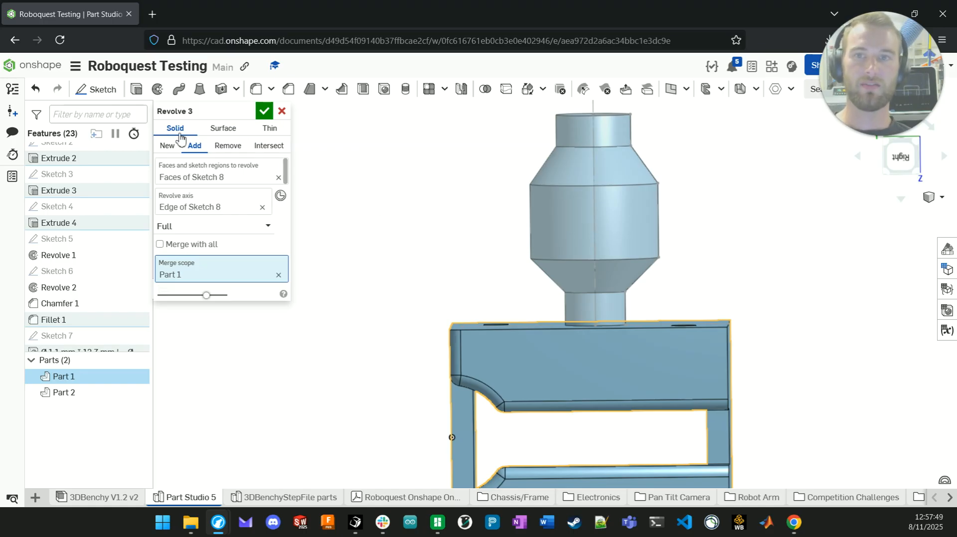
- Try a surface revolve of the profile's end line, short vertical line, upper sloped line and long vertical line
{"action": "left_click", "coordinate": [225, 128]}
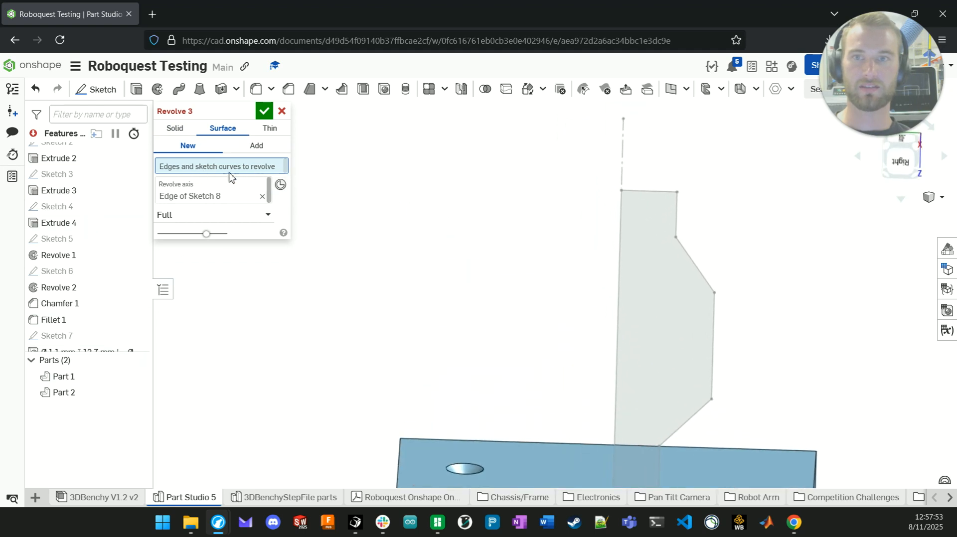
{"action": "left_click", "coordinate": [656, 208]}
{"action": "left_click", "coordinate": [667, 220]}
{"action": "left_click", "coordinate": [678, 254]}
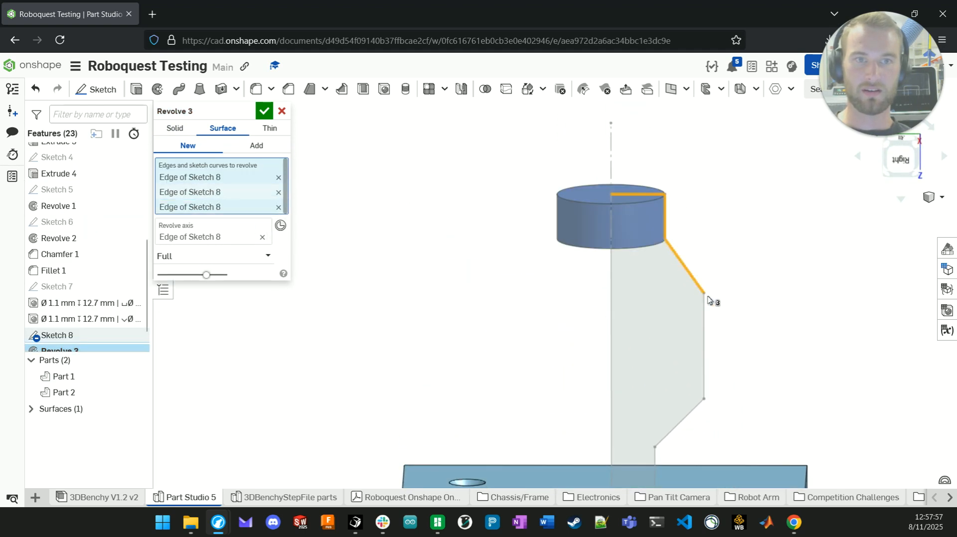
{"action": "left_click", "coordinate": [710, 320]}
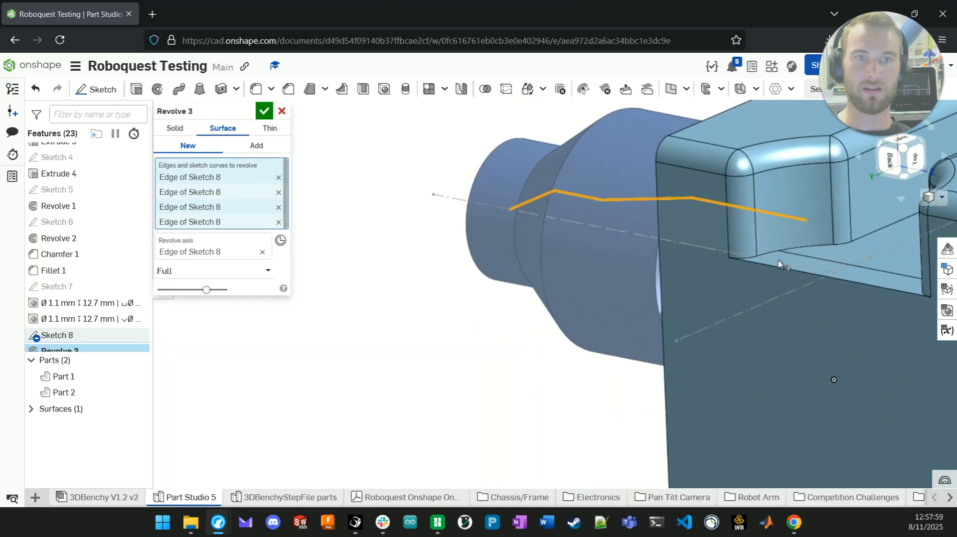
{"action": "right_click_drag", "start_coordinate": [779, 265], "coordinate": [349, 174]}
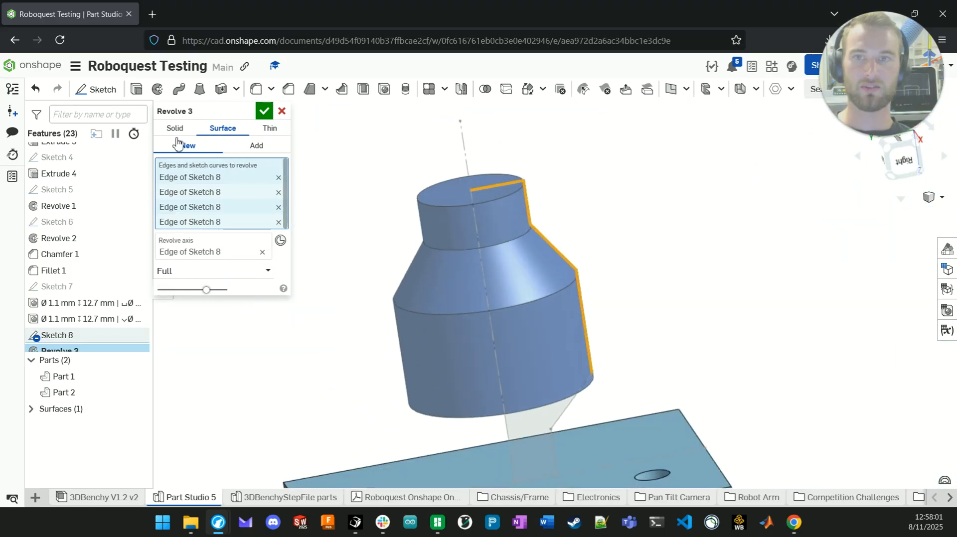
- Return the revolve to a solid and preview it as a new part and as an addition to Part 1
{"action": "left_click", "coordinate": [172, 129]}
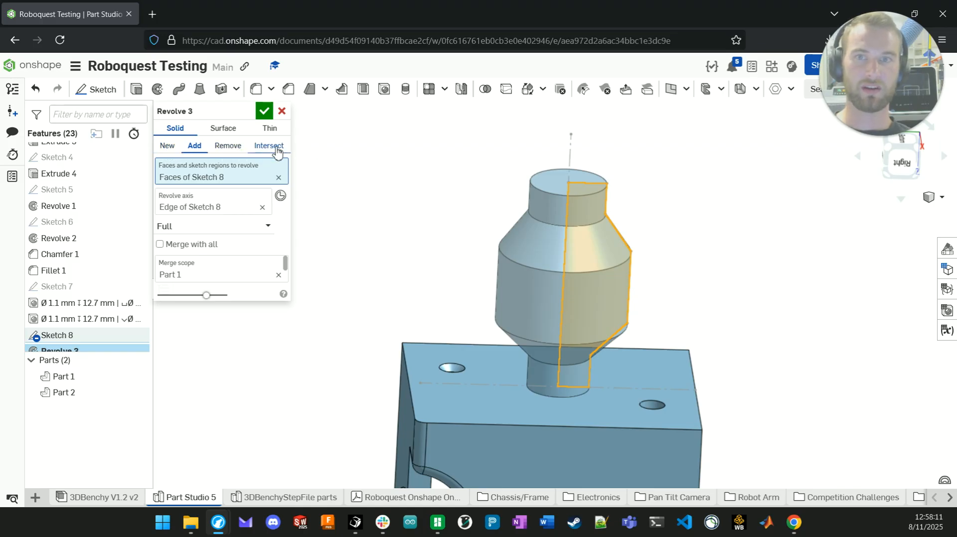
{"action": "left_click", "coordinate": [168, 146]}
{"action": "scroll", "coordinate": [427, 273], "scroll_direction": "up", "scroll_amount": 5}
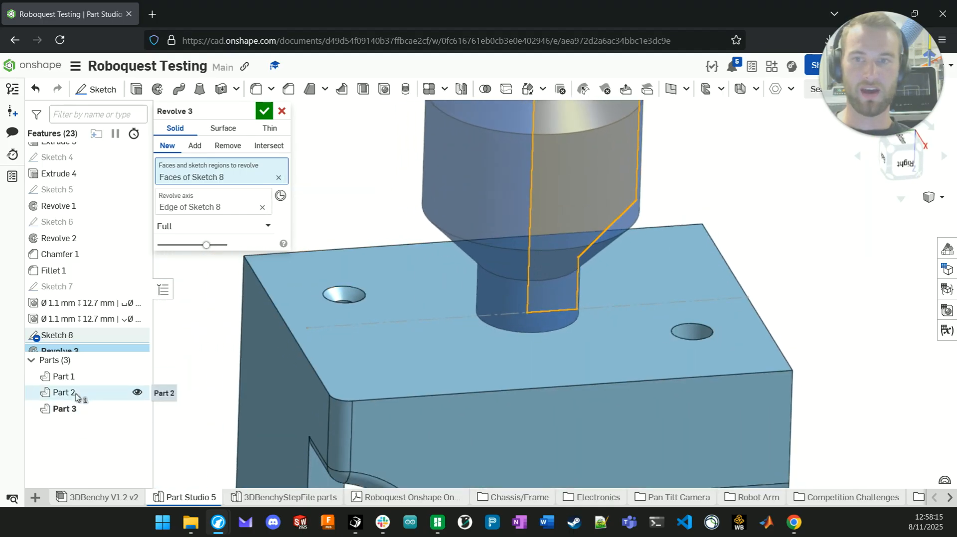
{"action": "scroll", "coordinate": [577, 294], "scroll_direction": "down", "scroll_amount": 4}
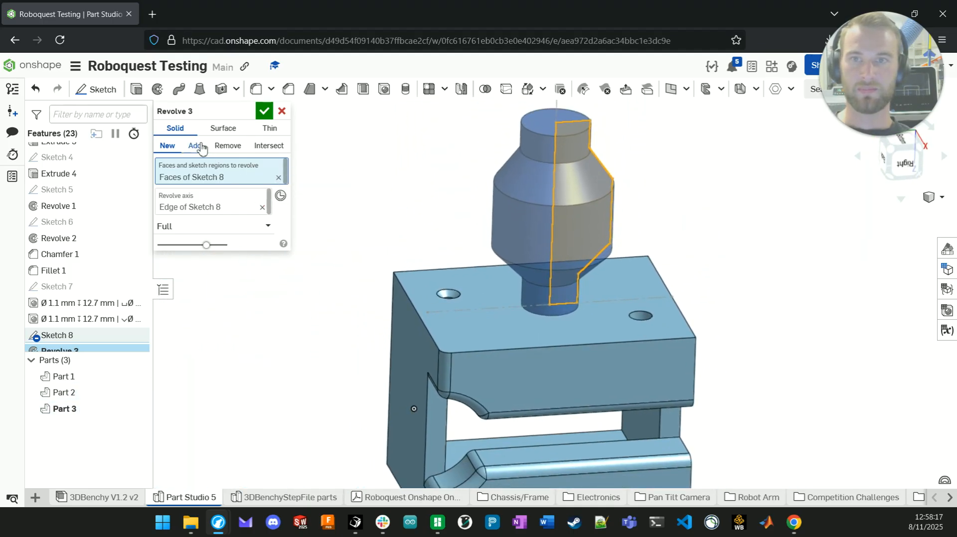
{"action": "left_click", "coordinate": [195, 146]}
{"action": "scroll", "coordinate": [399, 369], "scroll_direction": "up", "scroll_amount": 4}
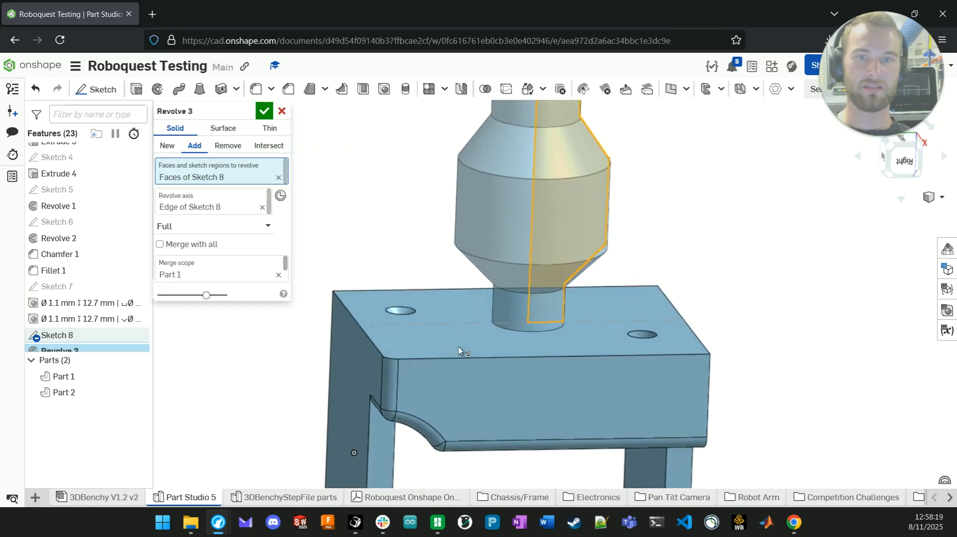
{"action": "scroll", "coordinate": [368, 250], "scroll_direction": "down", "scroll_amount": 4}
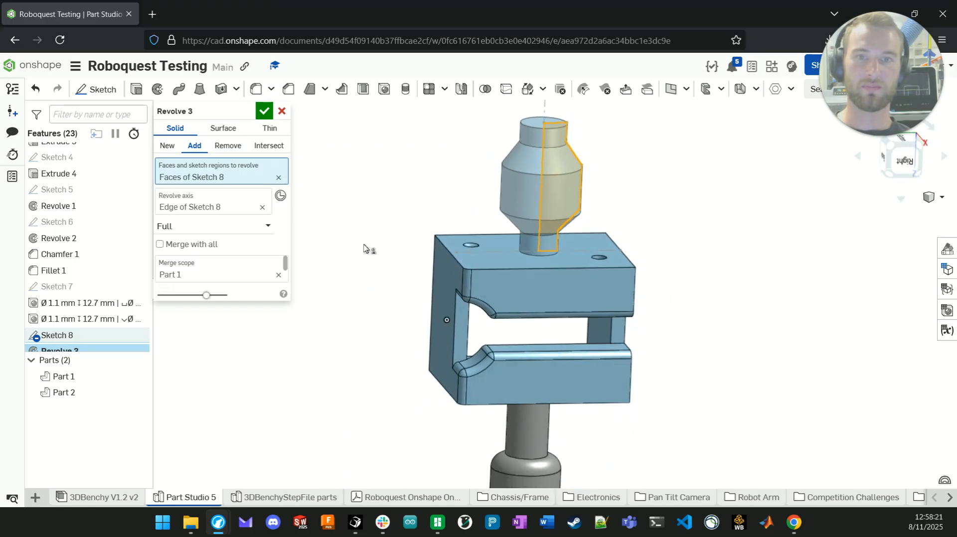
{"action": "scroll", "coordinate": [367, 251], "scroll_direction": "up", "scroll_amount": 3}
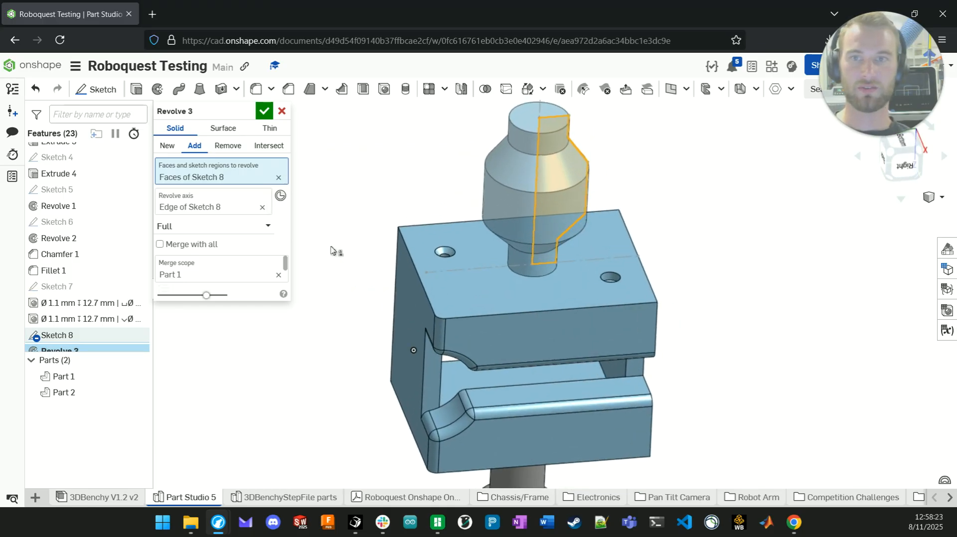
- Preview the revolve as a material removal and cancel the edits to the feature
{"action": "left_click", "coordinate": [227, 151]}
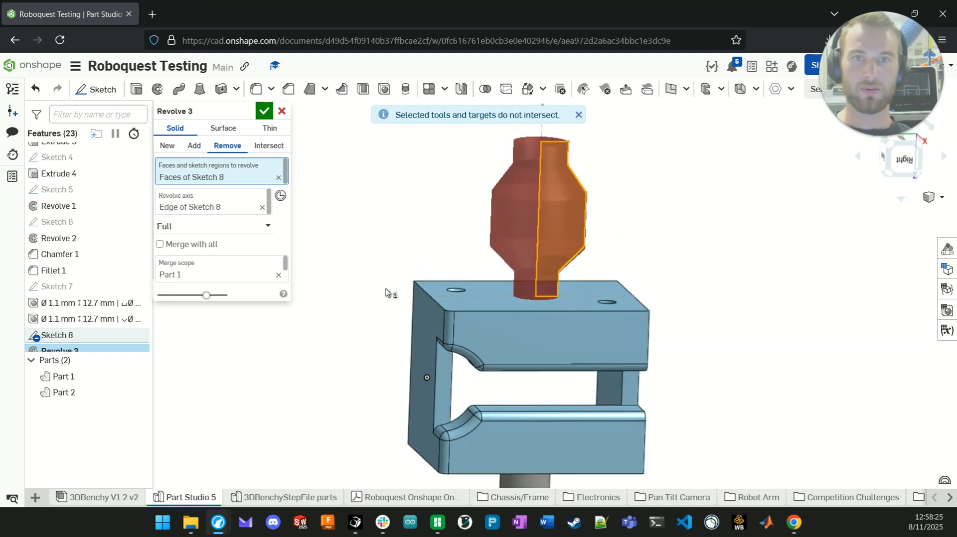
{"action": "right_click_drag", "start_coordinate": [386, 293], "coordinate": [562, 299]}
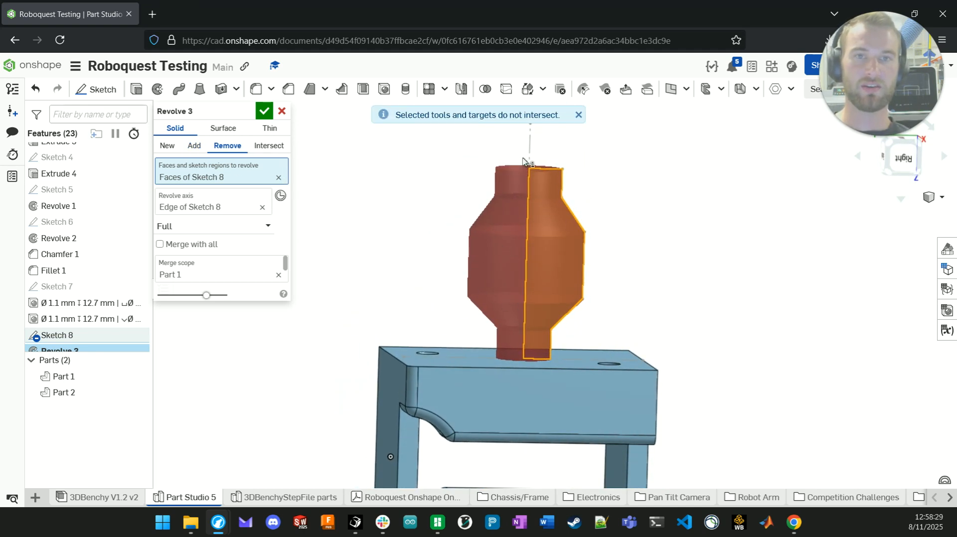
{"action": "left_click", "coordinate": [282, 114]}
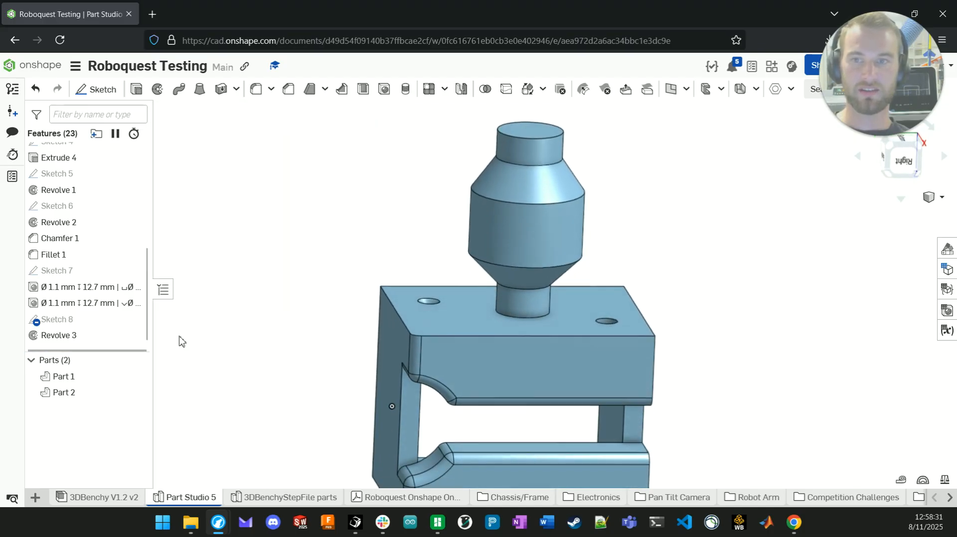
- Delete Revolve 3 and reopen Sketch 8 for editing
{"action": "right_click", "coordinate": [75, 338]}
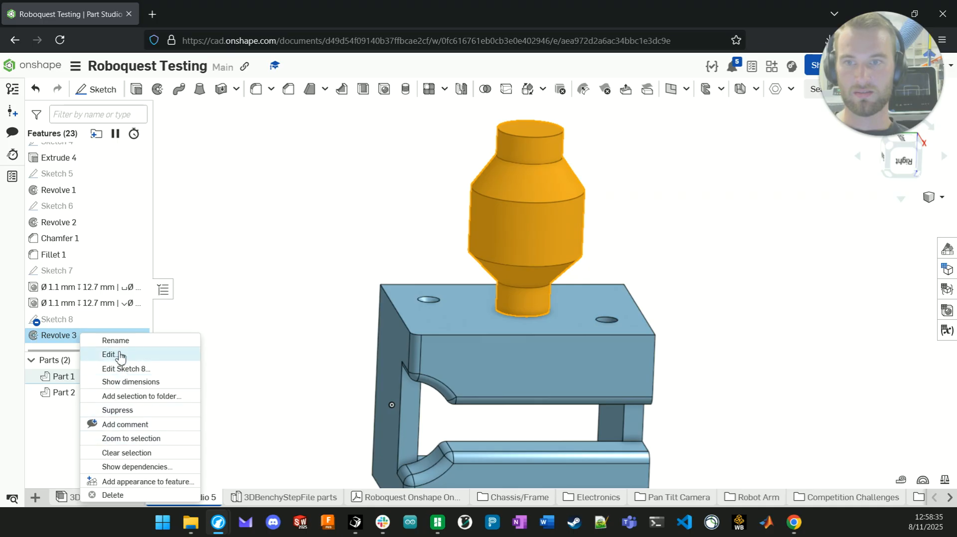
{"action": "left_click", "coordinate": [137, 496]}
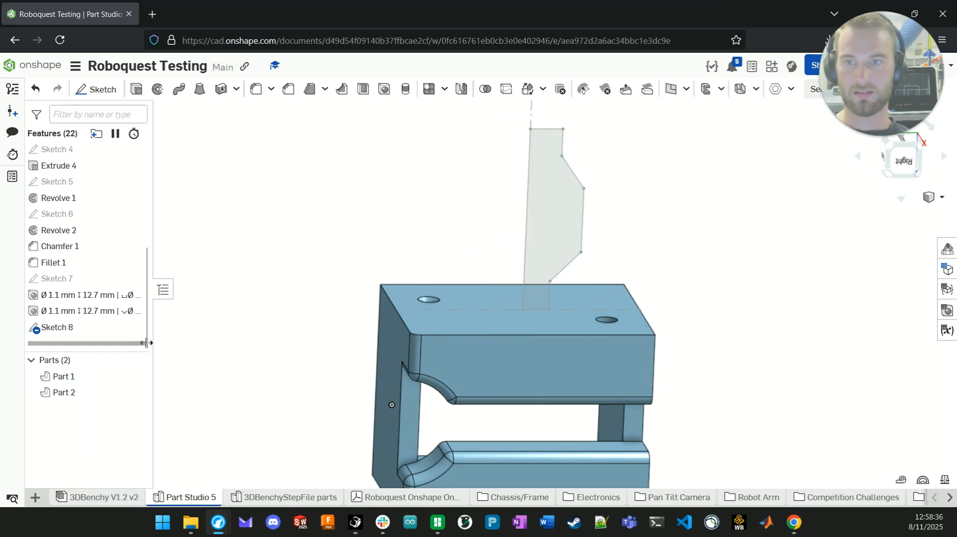
{"action": "left_click", "coordinate": [62, 331]}
{"action": "right_click", "coordinate": [61, 333]}
{"action": "left_click", "coordinate": [96, 82]}
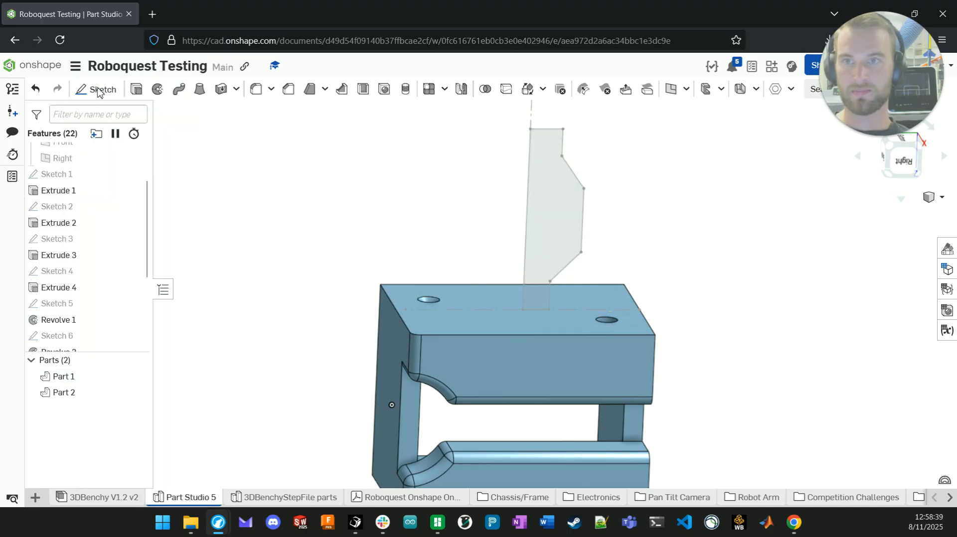
{"action": "scroll", "coordinate": [490, 141], "scroll_direction": "up", "scroll_amount": 1}
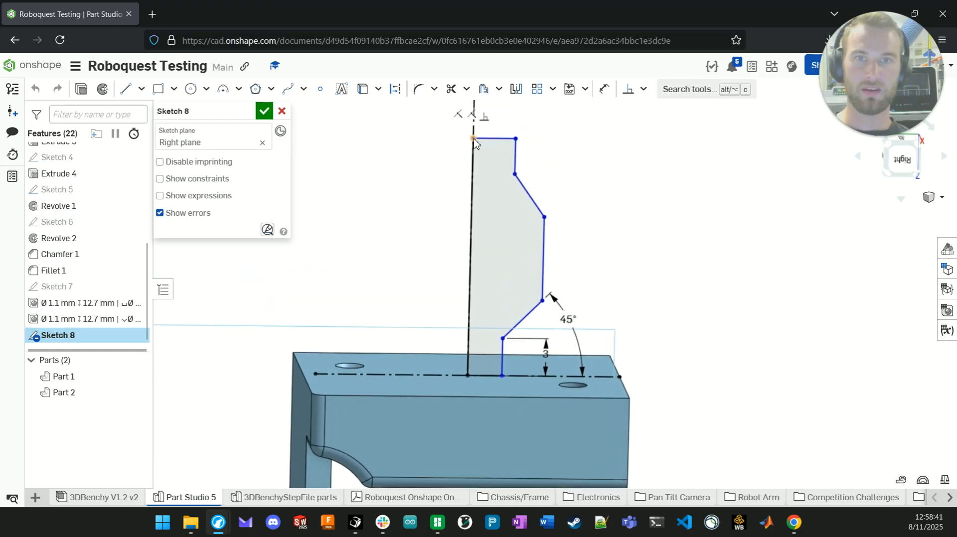
- Reshape the Sketch 8 profile by moving its end line, vertices and sloped lines down into the block, and finish the sketch
{"action": "left_click_drag", "start_coordinate": [474, 138], "coordinate": [481, 251]}
{"action": "left_click_drag", "start_coordinate": [488, 452], "coordinate": [486, 133]}
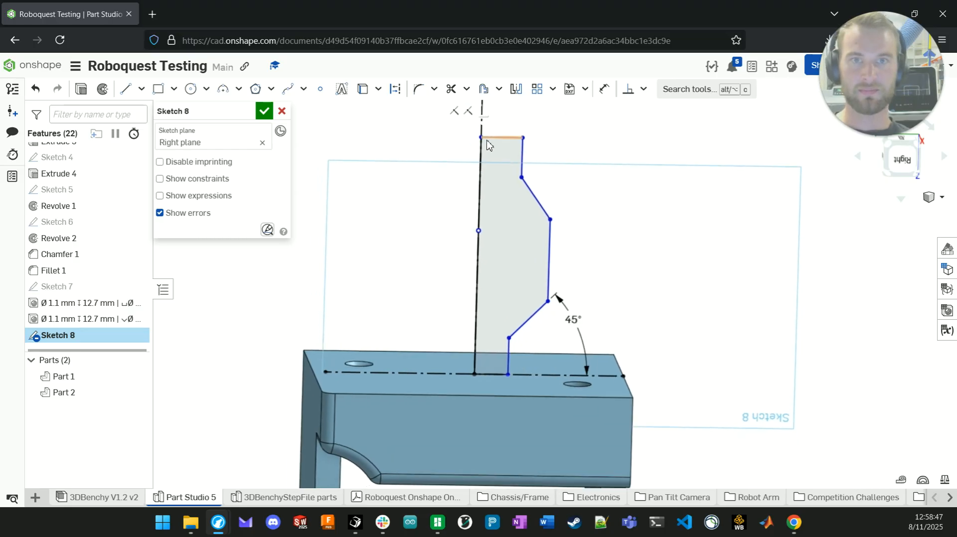
{"action": "left_click_drag", "start_coordinate": [485, 138], "coordinate": [494, 434]}
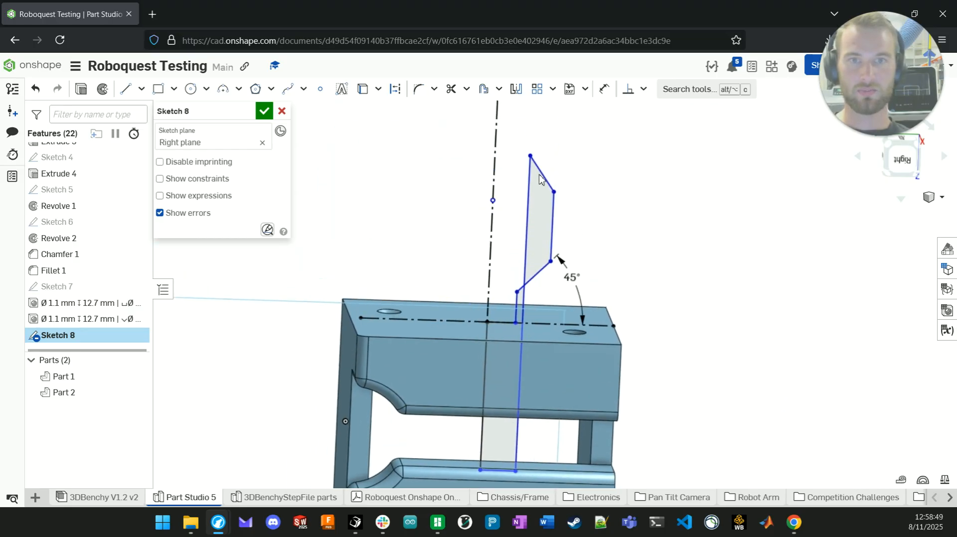
{"action": "left_click_drag", "start_coordinate": [530, 166], "coordinate": [537, 368]}
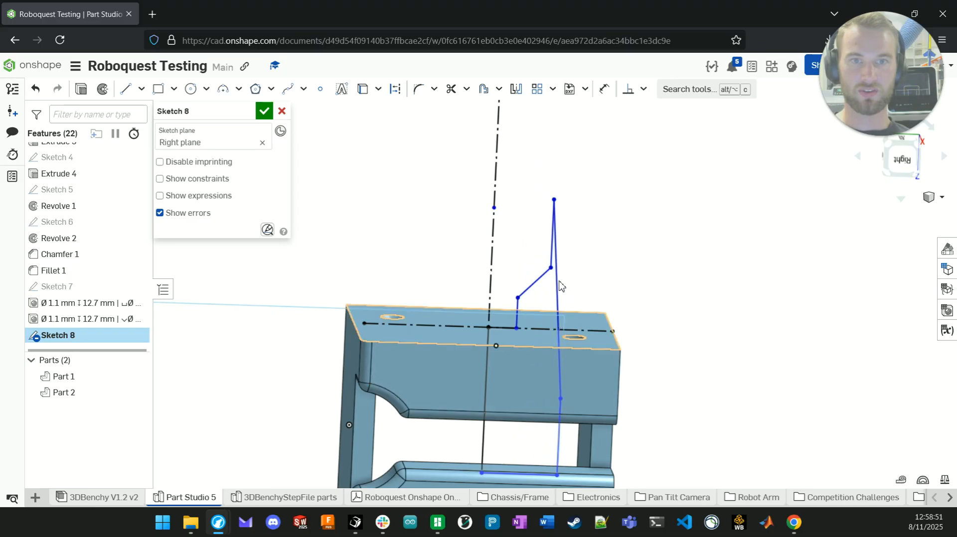
{"action": "left_click_drag", "start_coordinate": [559, 285], "coordinate": [548, 362]}
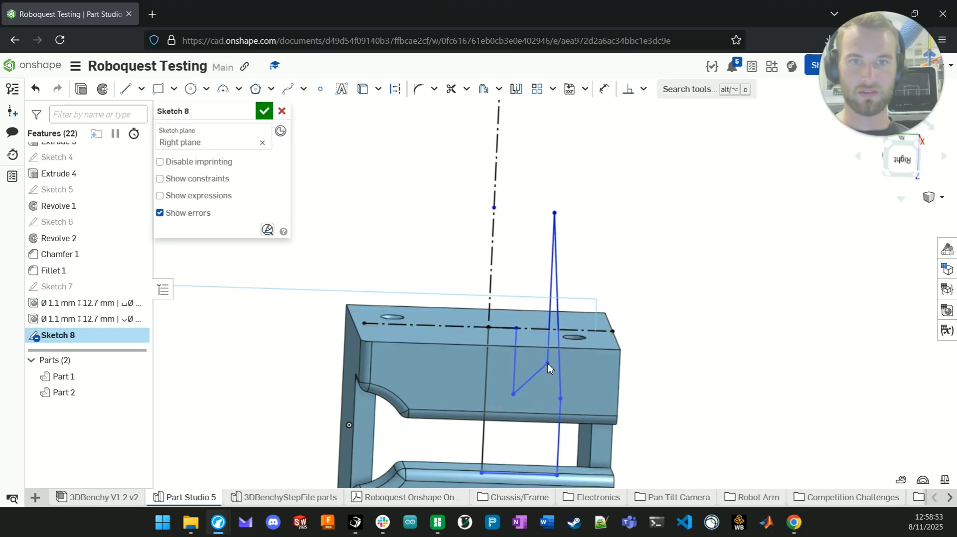
{"action": "right_click_drag", "start_coordinate": [554, 254], "coordinate": [519, 164]}
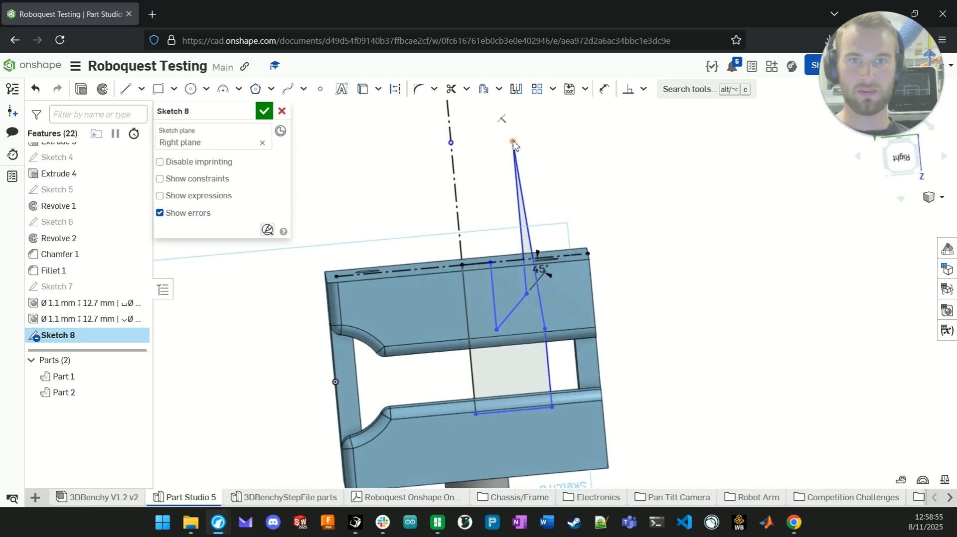
{"action": "left_click_drag", "start_coordinate": [515, 145], "coordinate": [534, 323]}
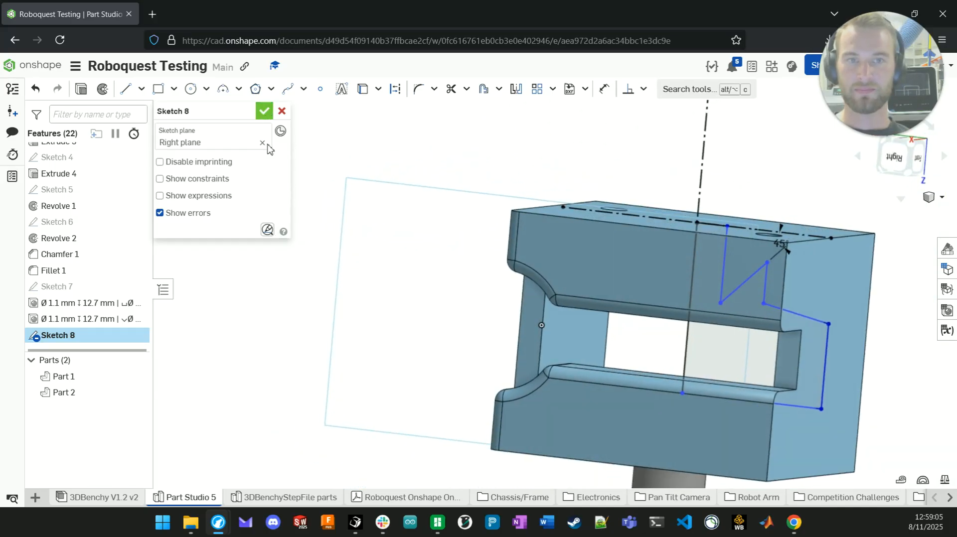
{"action": "left_click", "coordinate": [264, 111]}
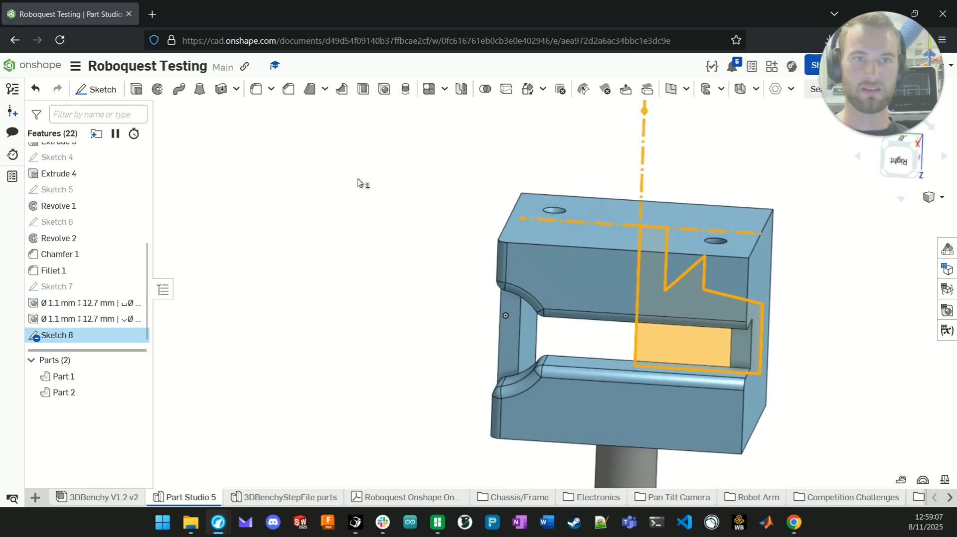
- Revolve the faces of Sketch 8 fully around the vertical construction line as a material removal from the block
{"action": "left_click", "coordinate": [156, 92]}
{"action": "left_click", "coordinate": [227, 145]}
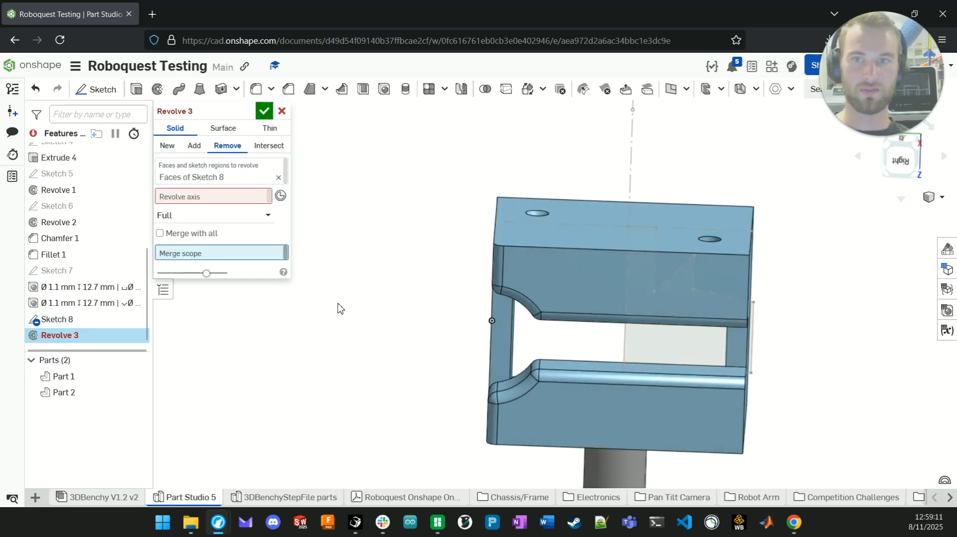
{"action": "left_click", "coordinate": [192, 197]}
{"action": "left_click", "coordinate": [647, 160]}
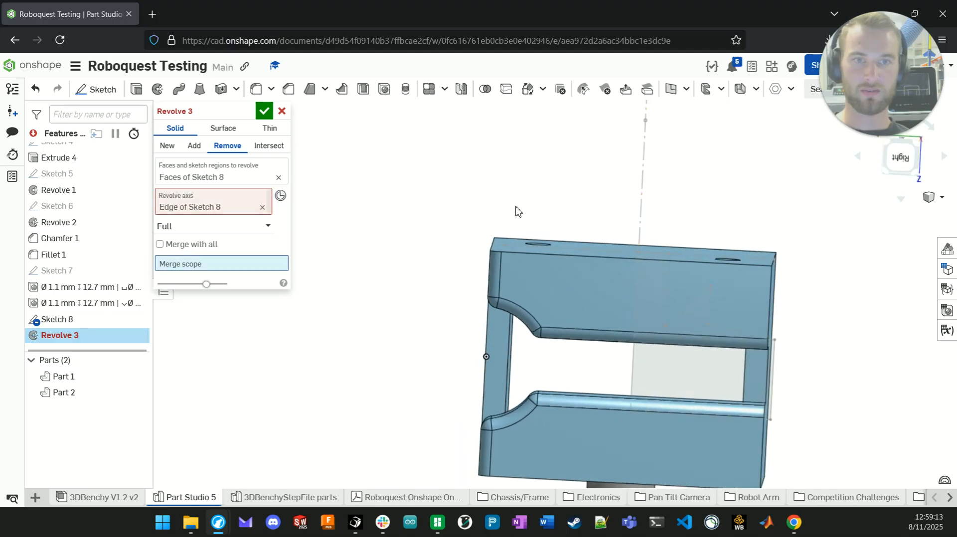
{"action": "right_click_drag", "start_coordinate": [516, 207], "coordinate": [288, 121]}
{"action": "left_click", "coordinate": [264, 112]}
{"action": "right_click_drag", "start_coordinate": [433, 371], "coordinate": [448, 301]}
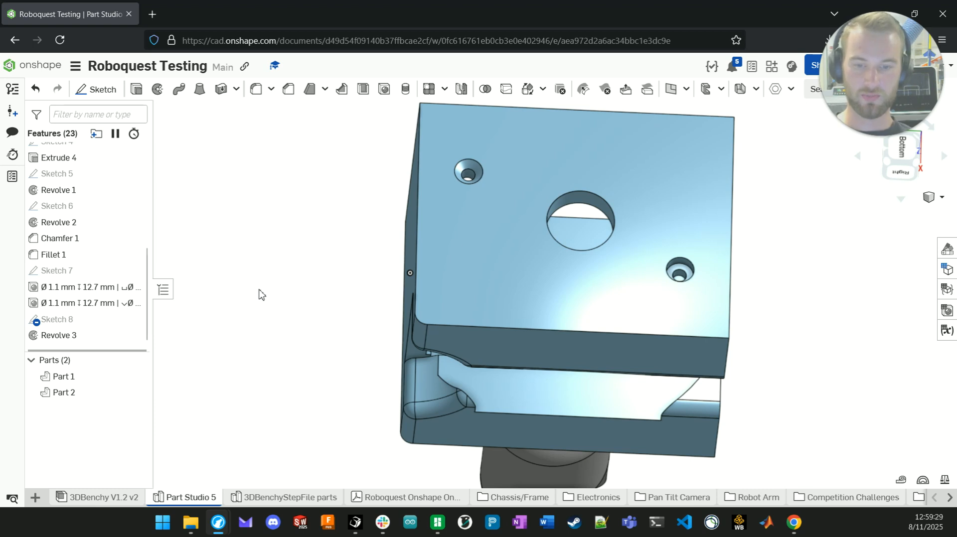
- Undo the removal revolve, the reshaping of Sketch 8 and the deletion of the original Revolve 3
{"action": "right_click", "coordinate": [53, 335]}
{"action": "left_click", "coordinate": [315, 292]}
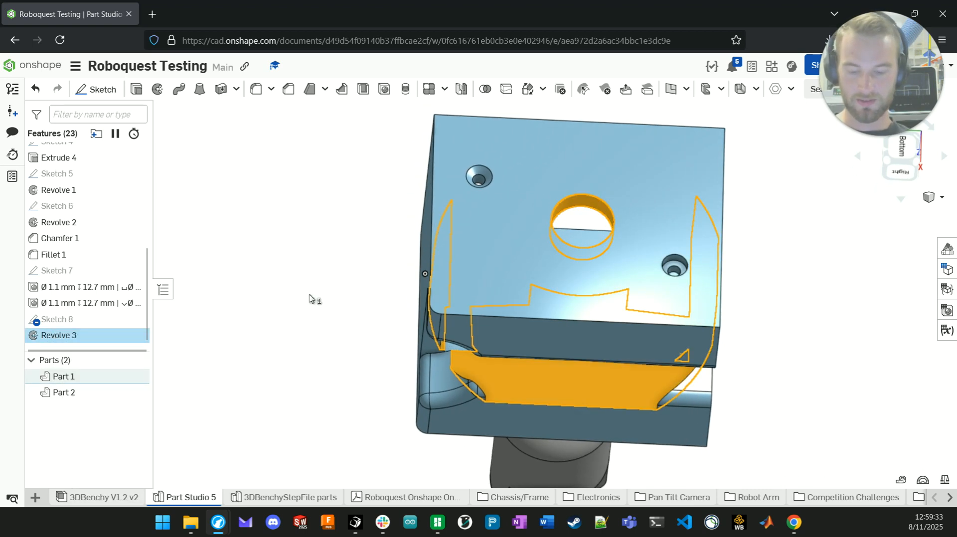
{"action": "left_click", "coordinate": [311, 299]}
{"action": "key", "text": "ctrl+z"}
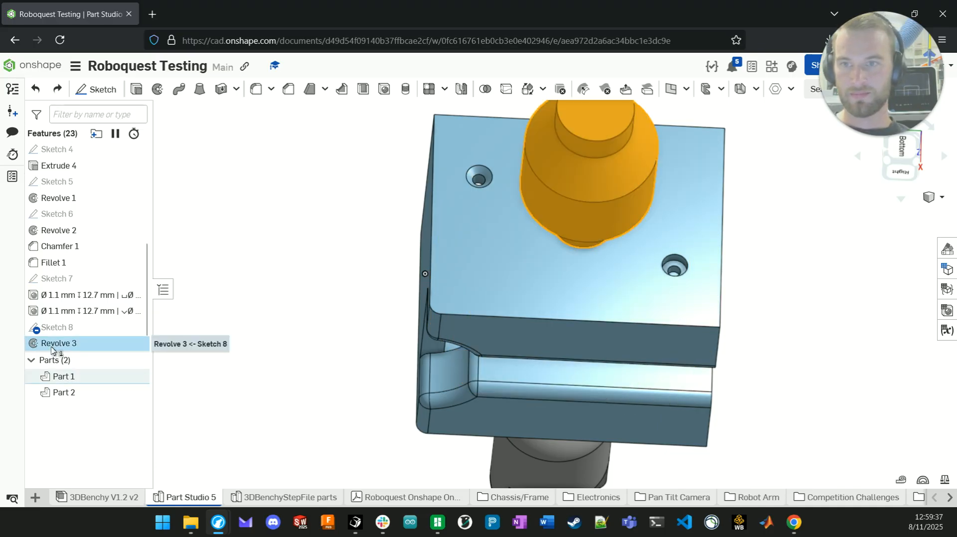
- Edit Revolve 3, try a one-direction revolve with a 45 degree angle, and flip its direction
{"action": "right_click", "coordinate": [59, 343]}
{"action": "left_click", "coordinate": [80, 200]}
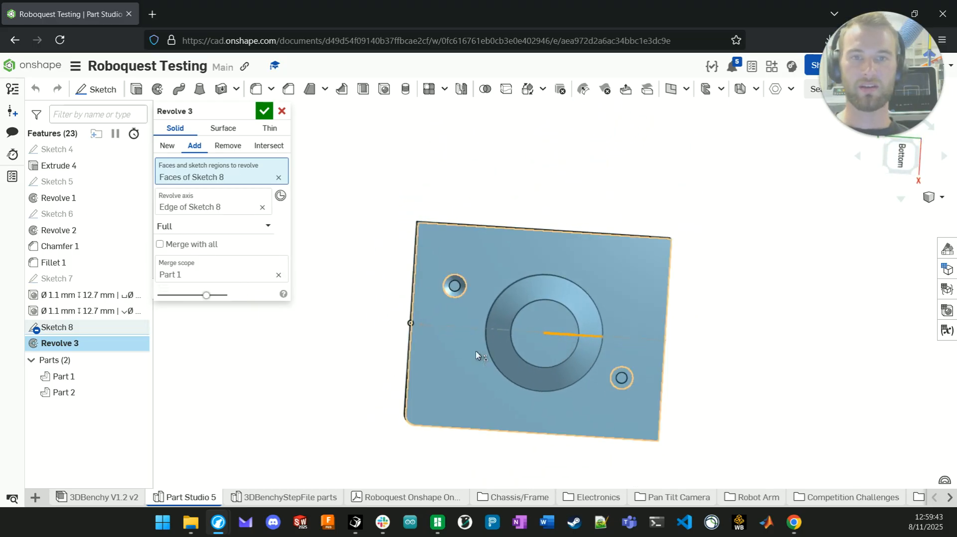
{"action": "left_click", "coordinate": [182, 230]}
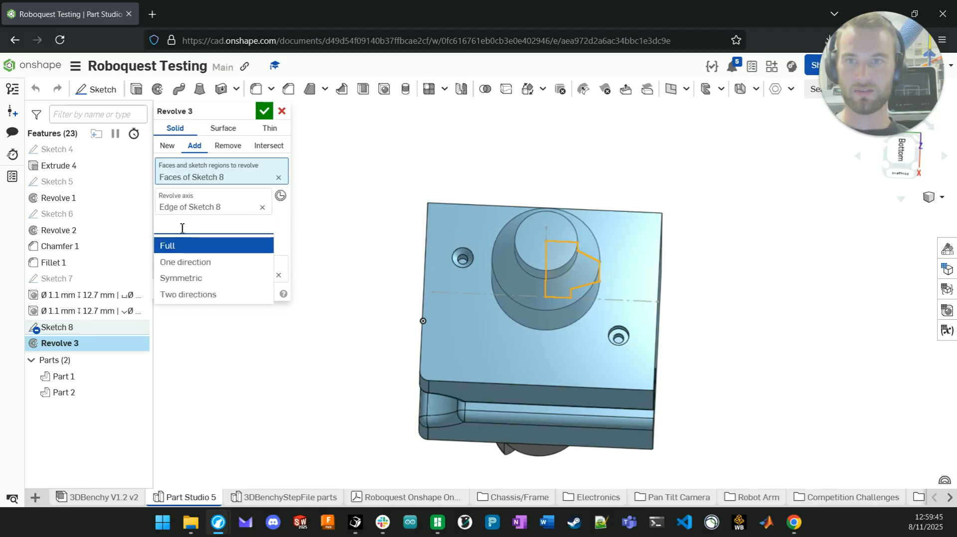
{"action": "left_click", "coordinate": [193, 263]}
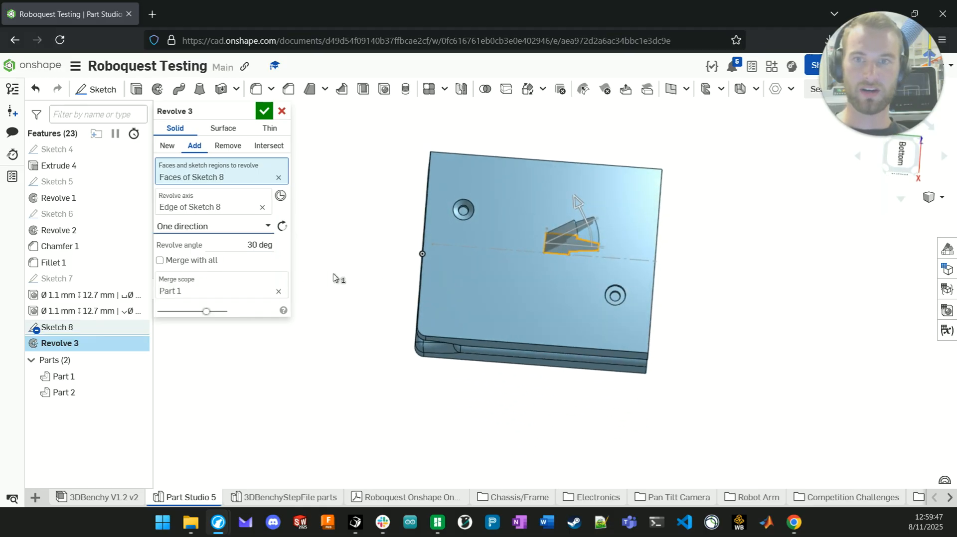
{"action": "left_click", "coordinate": [251, 245]}
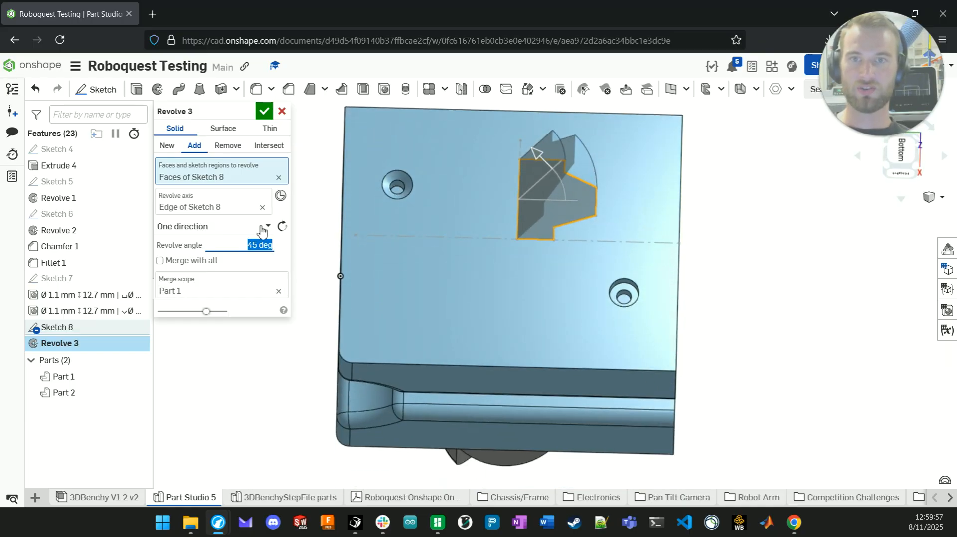
{"action": "left_click", "coordinate": [282, 228]}
{"action": "left_click", "coordinate": [282, 227]}
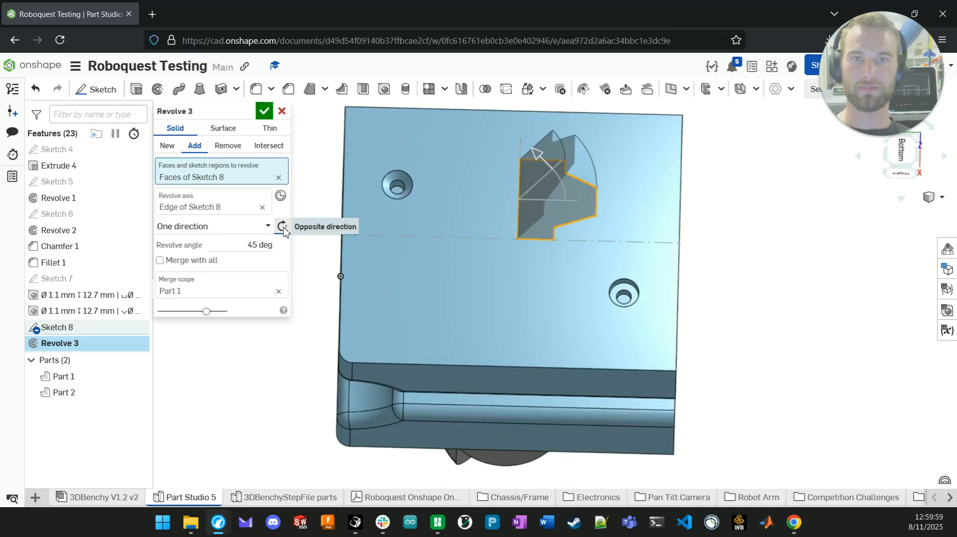
{"action": "left_click", "coordinate": [282, 228]}
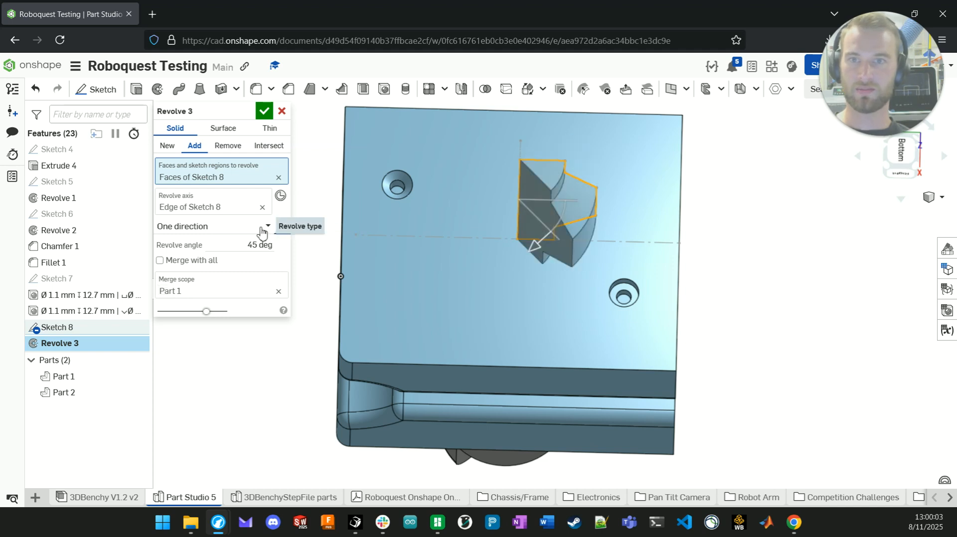
- Preview Revolve 3 as a symmetric 45 degree revolve and as a two-direction revolve
{"action": "left_click", "coordinate": [262, 230]}
{"action": "left_click", "coordinate": [208, 281]}
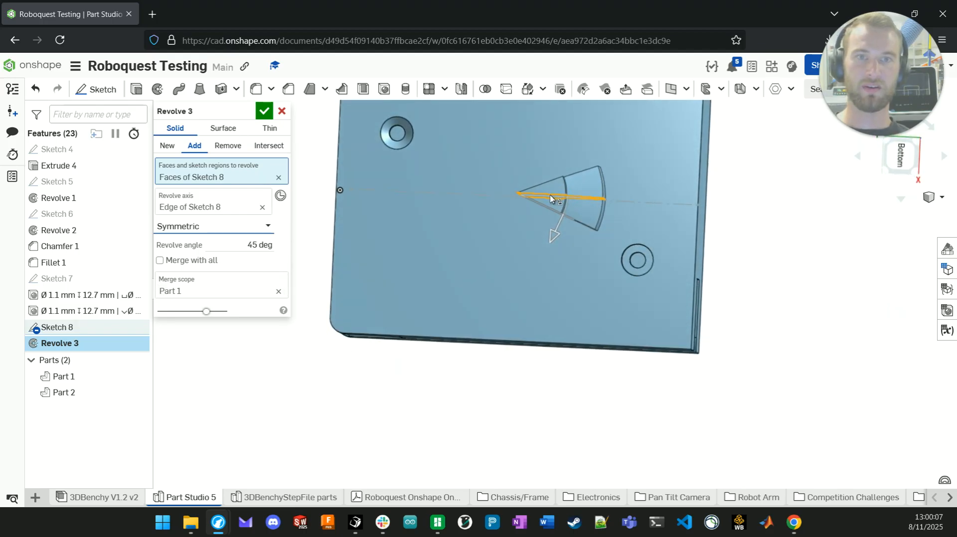
{"action": "left_click", "coordinate": [256, 225]}
{"action": "left_click", "coordinate": [197, 295]}
{"action": "key", "text": "shift+6"}
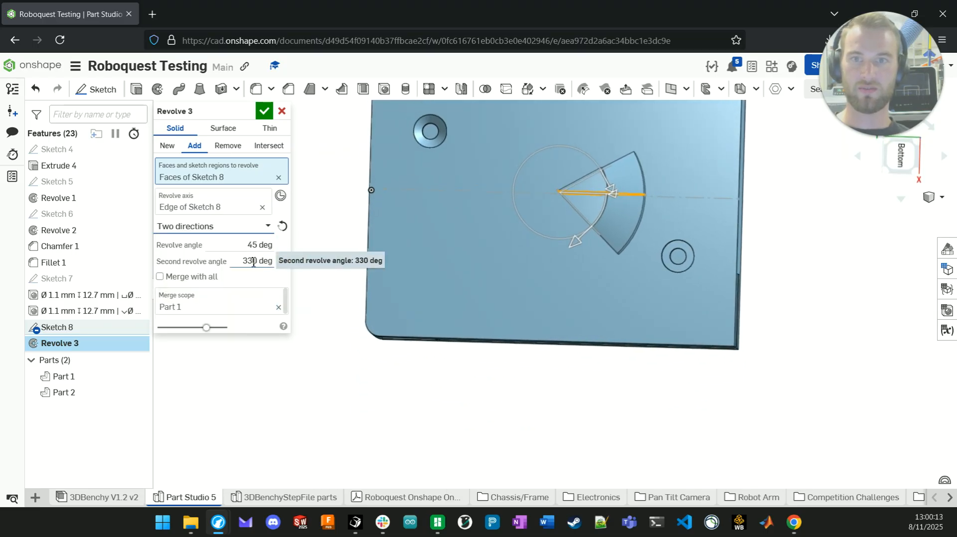
{"action": "scroll", "coordinate": [560, 231], "scroll_direction": "up", "scroll_amount": 1}
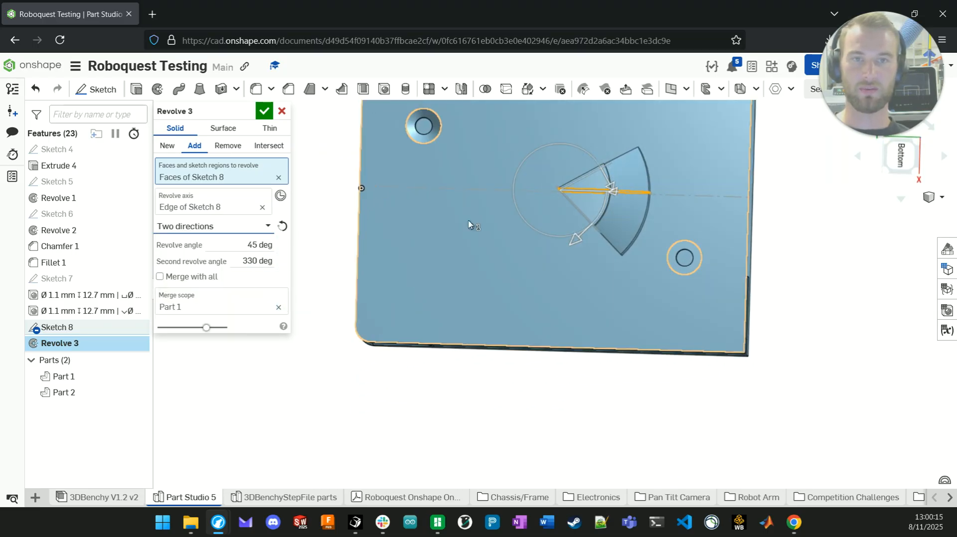
{"action": "right_click_drag", "start_coordinate": [534, 254], "coordinate": [476, 156]}
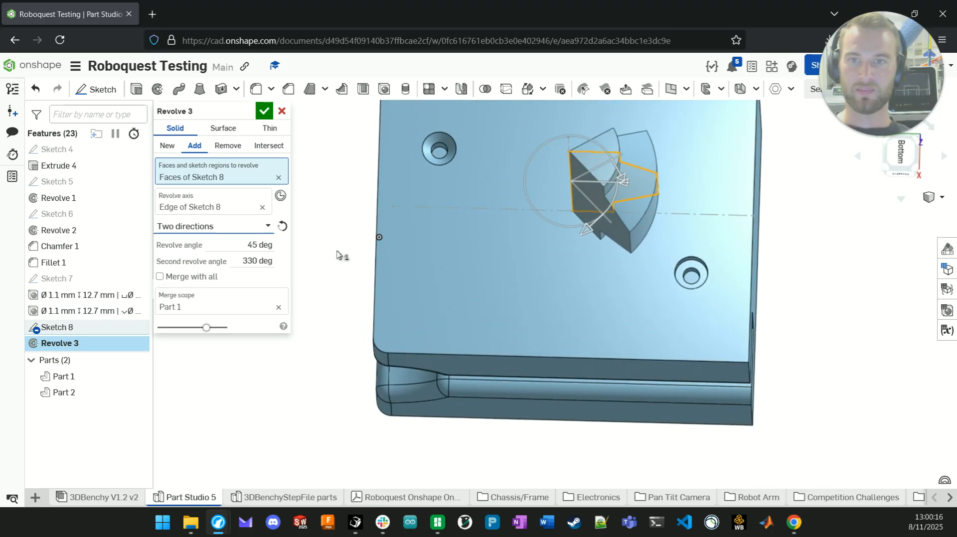
- Return Revolve 3 to a full revolve and accept the feature
{"action": "left_click", "coordinate": [261, 224]}
{"action": "left_click", "coordinate": [204, 246]}
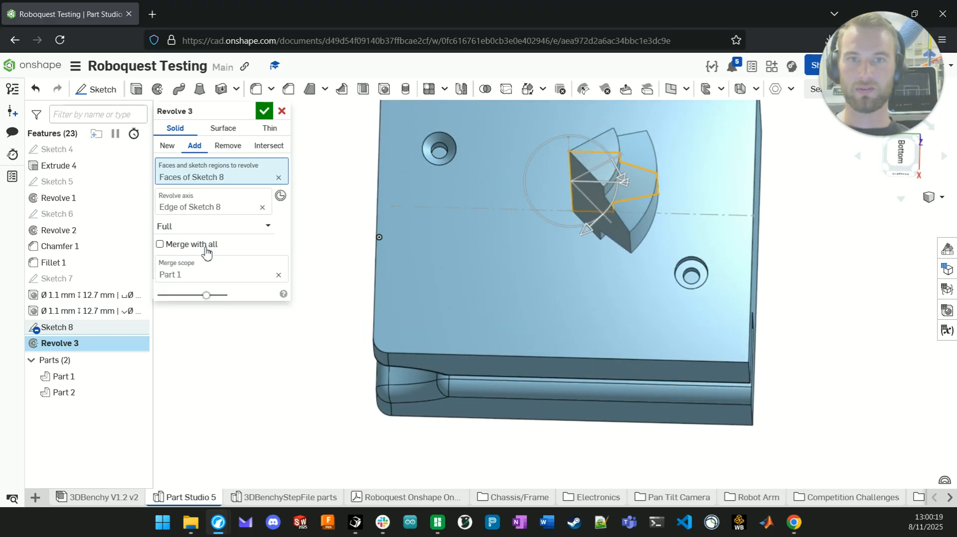
{"action": "right_click_drag", "start_coordinate": [348, 278], "coordinate": [384, 243]}
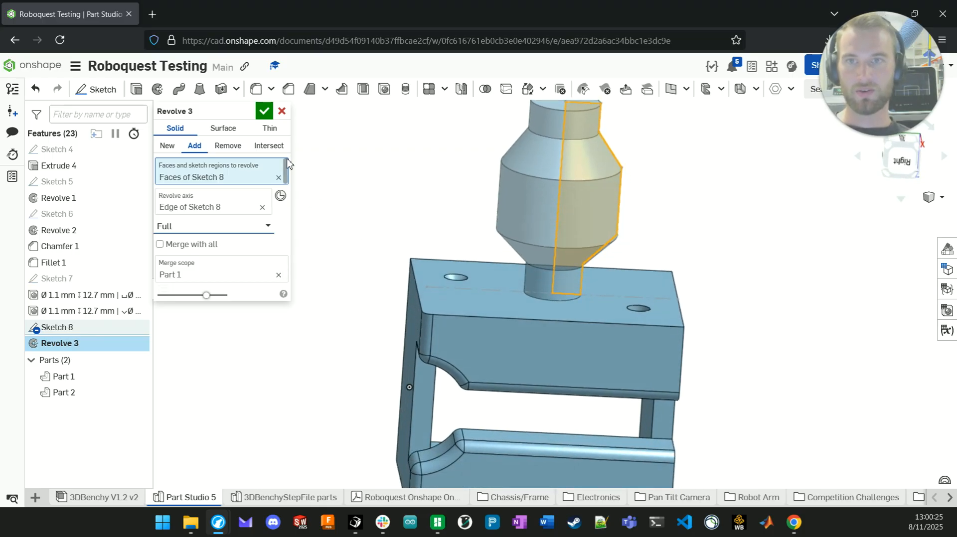
{"action": "left_click", "coordinate": [264, 111]}
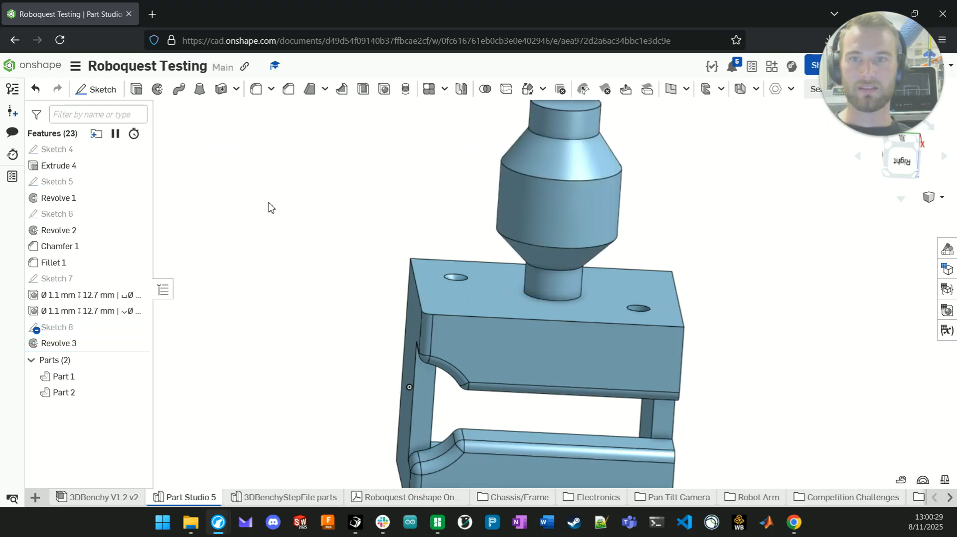
- Examine the existing fillet faces along the block's corner, curved cutout and opening edge, and clear the selection
{"action": "key", "text": "f"}
{"action": "right_click_drag", "start_coordinate": [313, 257], "coordinate": [298, 257]}
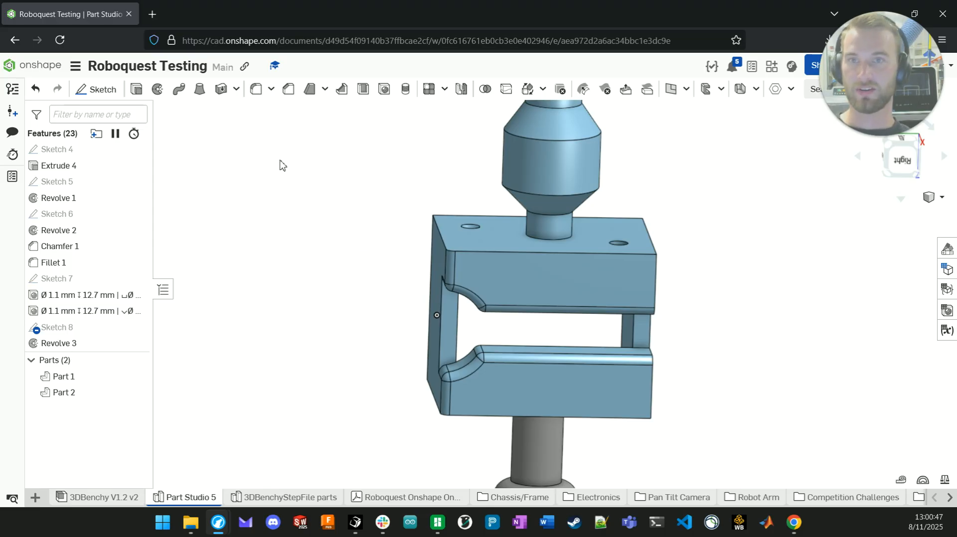
{"action": "right_click_drag", "start_coordinate": [319, 334], "coordinate": [439, 264]}
{"action": "scroll", "coordinate": [323, 322], "scroll_direction": "up", "scroll_amount": 3}
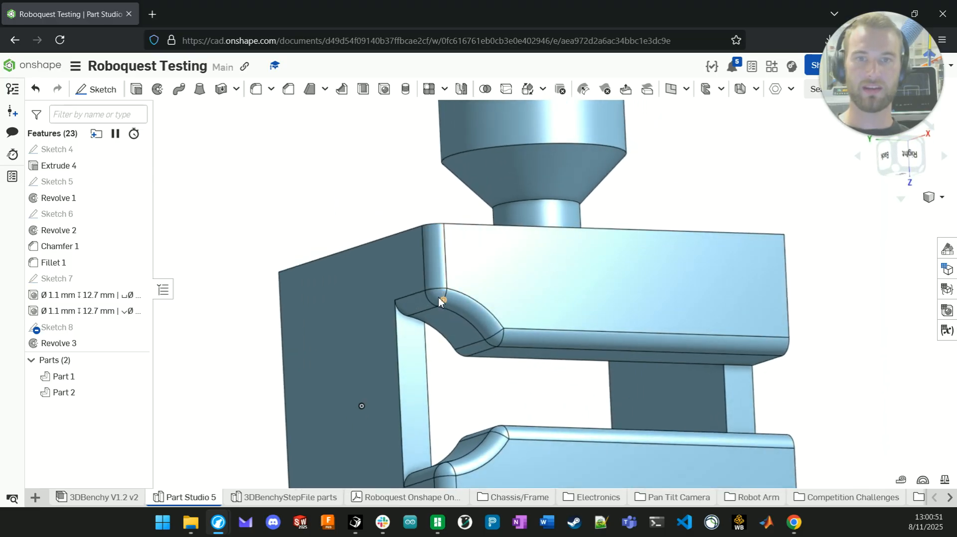
{"action": "left_click", "coordinate": [442, 299]}
{"action": "left_click", "coordinate": [473, 311]}
{"action": "left_click", "coordinate": [317, 190]}
{"action": "right_click_drag", "start_coordinate": [317, 190], "coordinate": [360, 238]}
{"action": "left_click", "coordinate": [379, 214]}
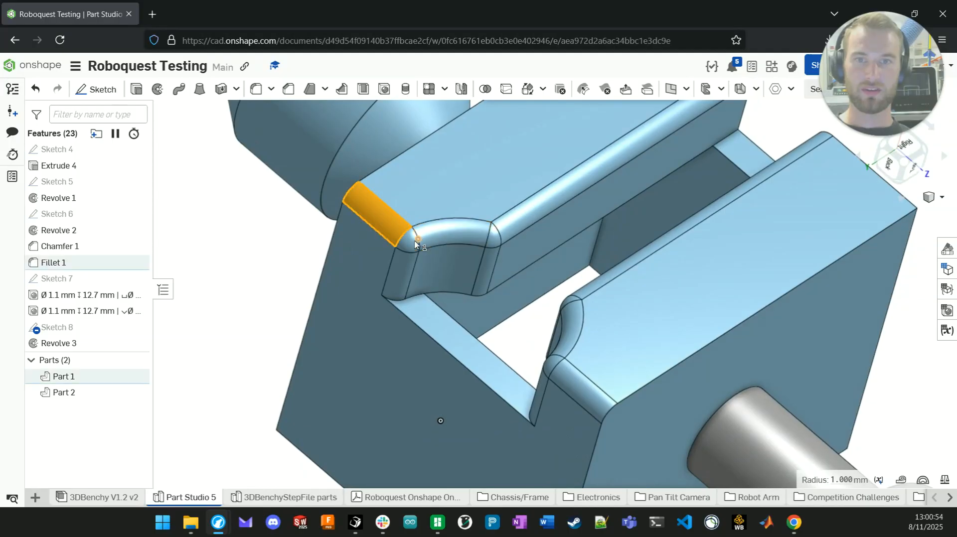
{"action": "left_click", "coordinate": [443, 239]}
{"action": "left_click", "coordinate": [501, 233]}
{"action": "left_click", "coordinate": [506, 230]}
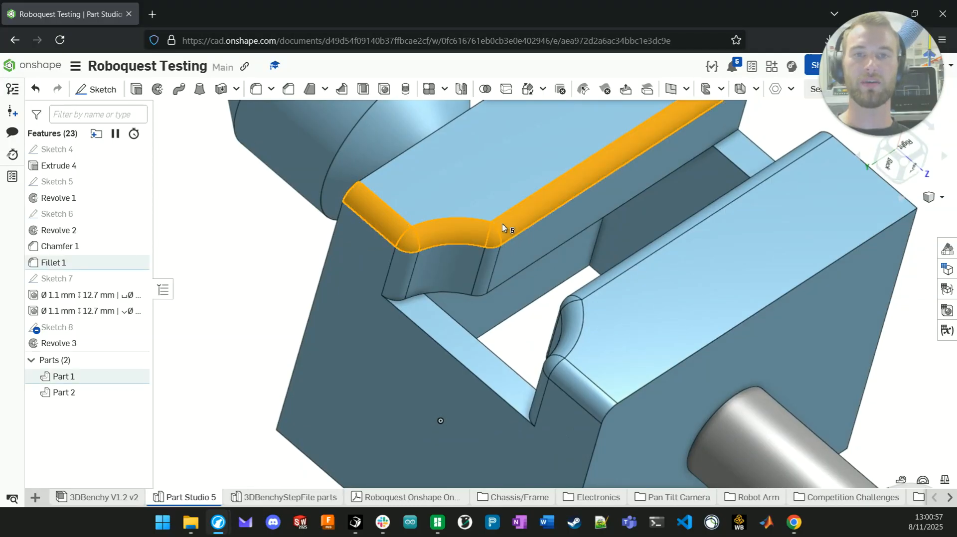
{"action": "right_click_drag", "start_coordinate": [506, 230], "coordinate": [478, 239]}
{"action": "left_click", "coordinate": [299, 260]}
- Start a 1 mm radius edge fillet on the block's outer edge above the rectangular opening
{"action": "right_click_drag", "start_coordinate": [570, 211], "coordinate": [271, 207]}
{"action": "scroll", "coordinate": [272, 238], "scroll_direction": "down", "scroll_amount": 2}
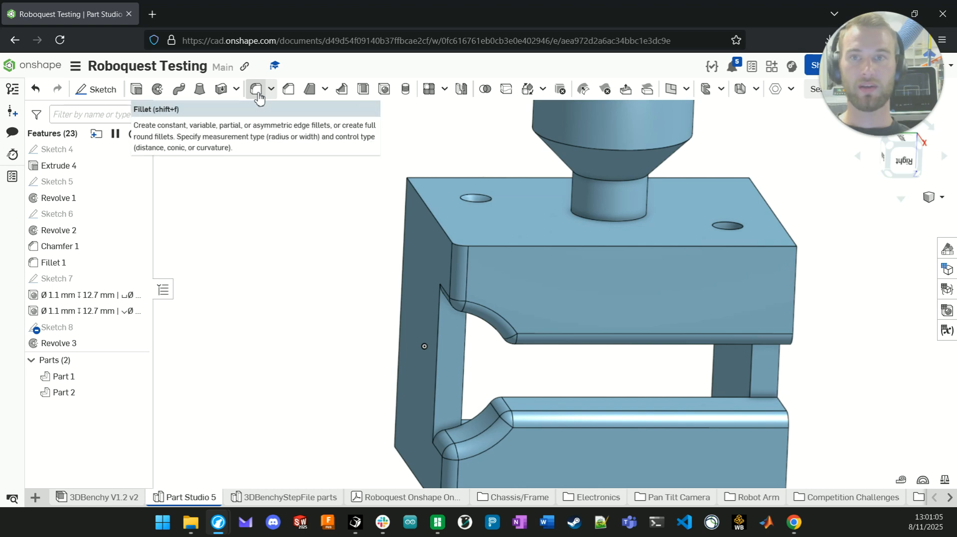
{"action": "left_click", "coordinate": [258, 95]}
{"action": "right_click_drag", "start_coordinate": [310, 320], "coordinate": [482, 224]}
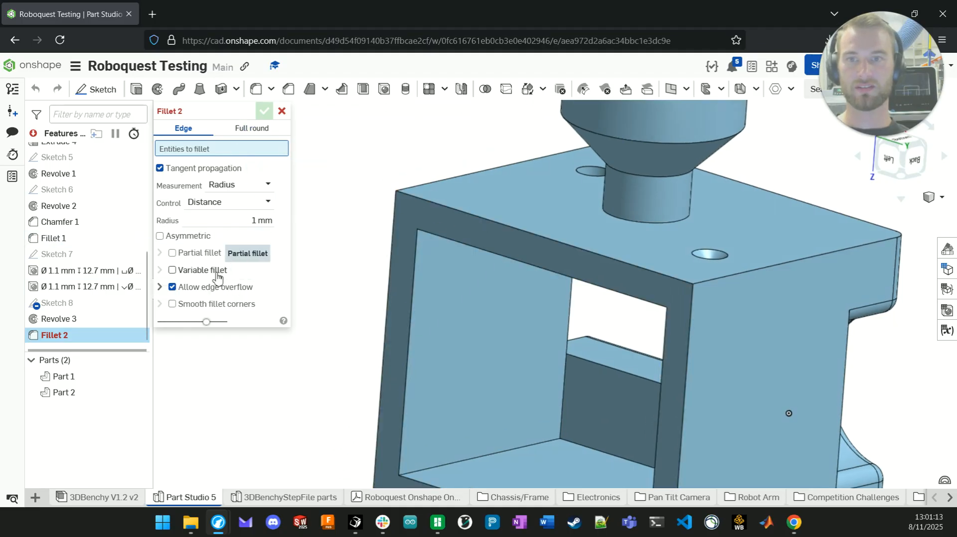
{"action": "scroll", "coordinate": [448, 222], "scroll_direction": "up", "scroll_amount": 1}
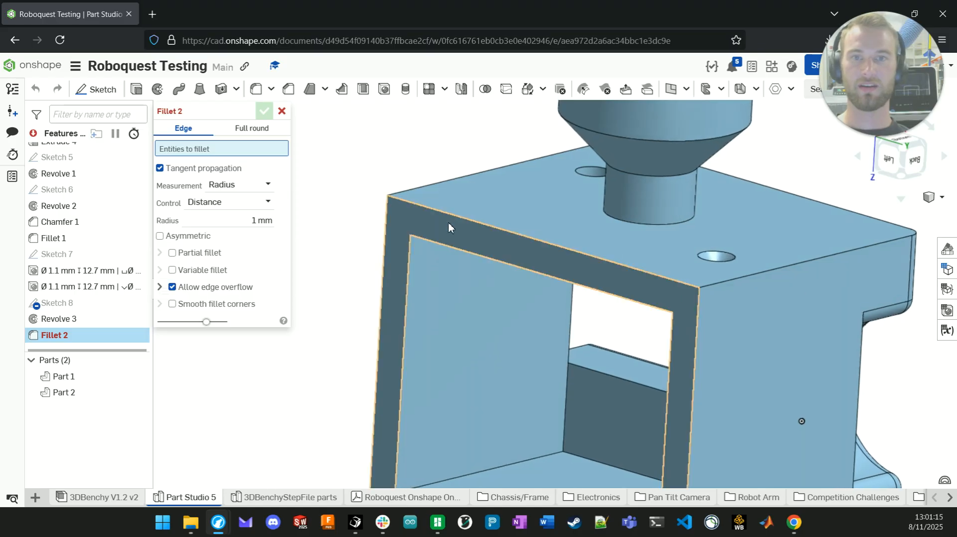
{"action": "left_click", "coordinate": [446, 213]}
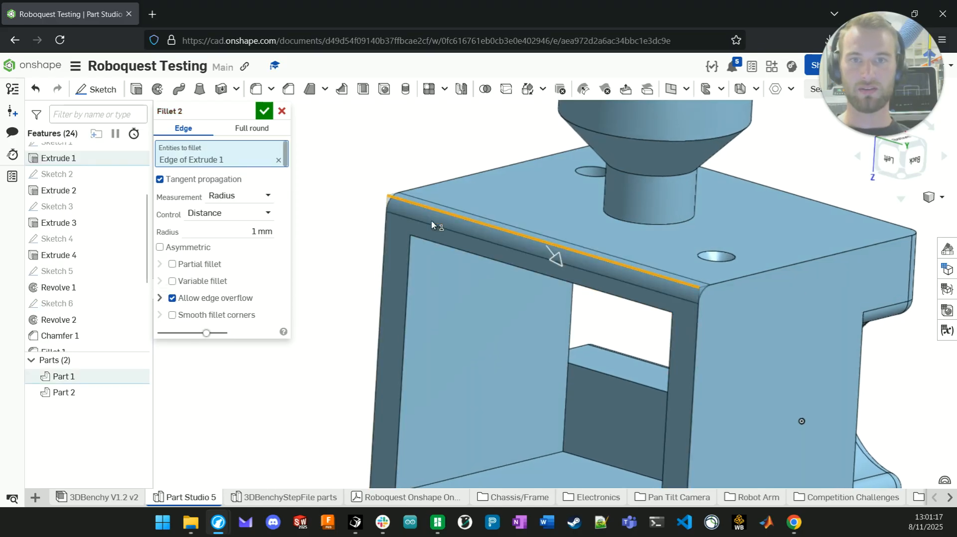
{"action": "right_click_drag", "start_coordinate": [341, 330], "coordinate": [597, 277]}
{"action": "scroll", "coordinate": [483, 322], "scroll_direction": "up", "scroll_amount": 1}
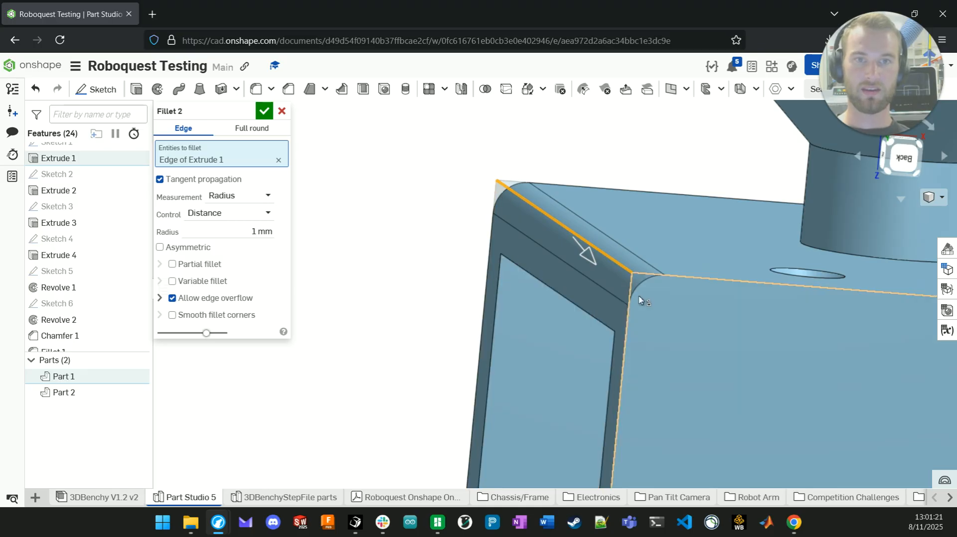
- Check the fillet's measurement options, try radii of 2 mm and 0.5 mm on the edge, and cancel the fillet
{"action": "left_click", "coordinate": [232, 197]}
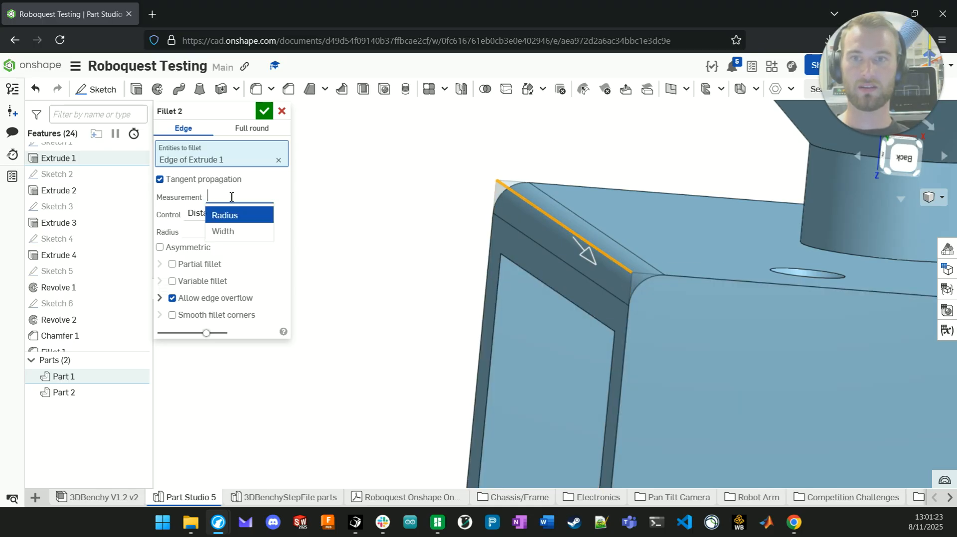
{"action": "left_click", "coordinate": [279, 199]}
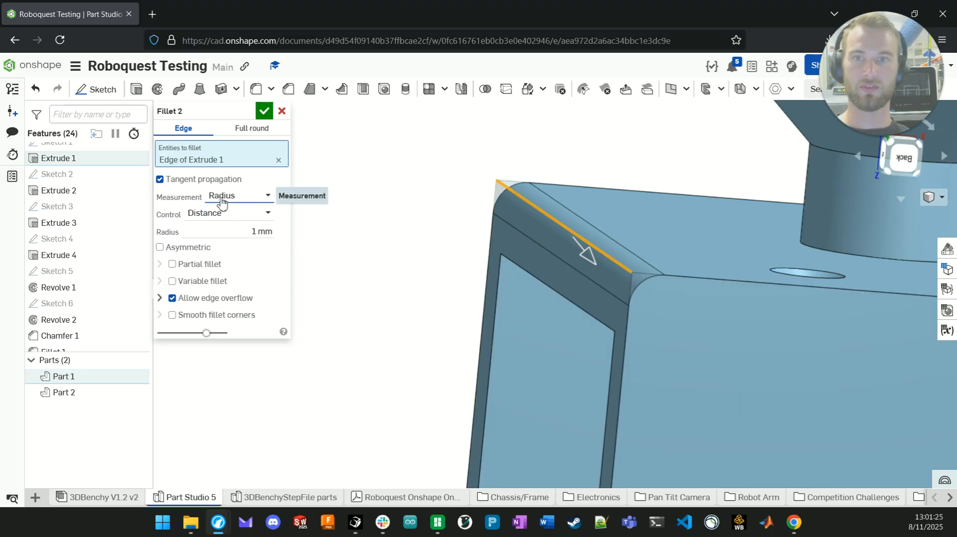
{"action": "double_click", "coordinate": [260, 232]}
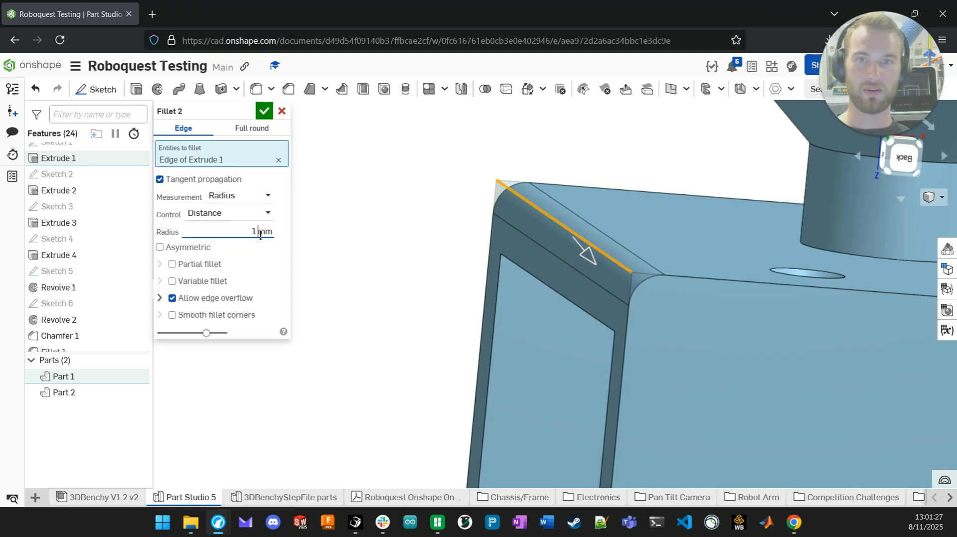
{"action": "type", "text": "2"}
{"action": "key", "text": "Return"}
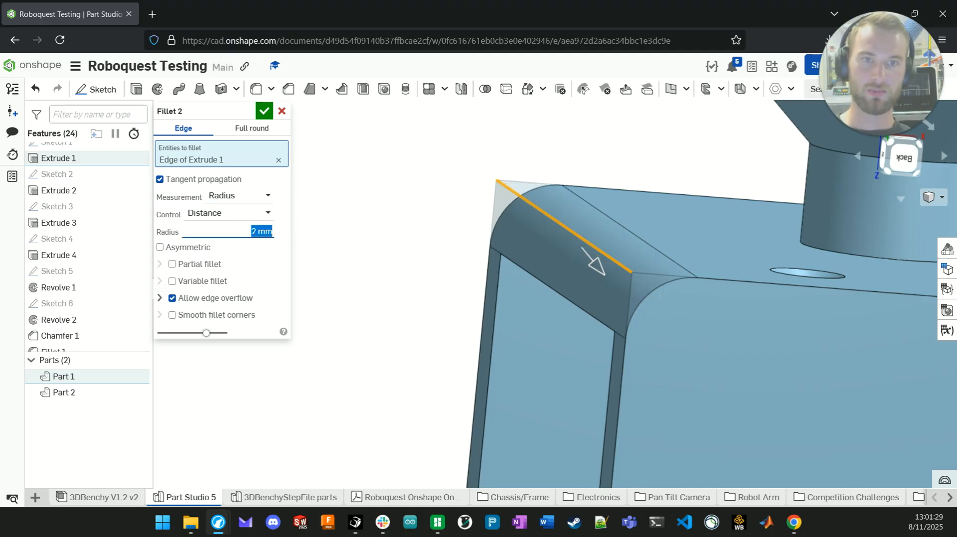
{"action": "type", "text": "0.5"}
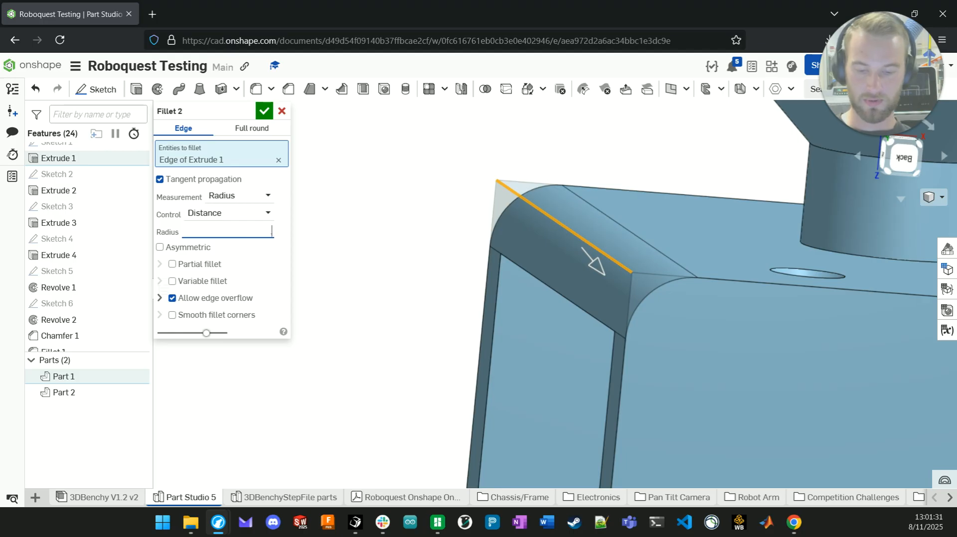
{"action": "key", "text": "Return"}
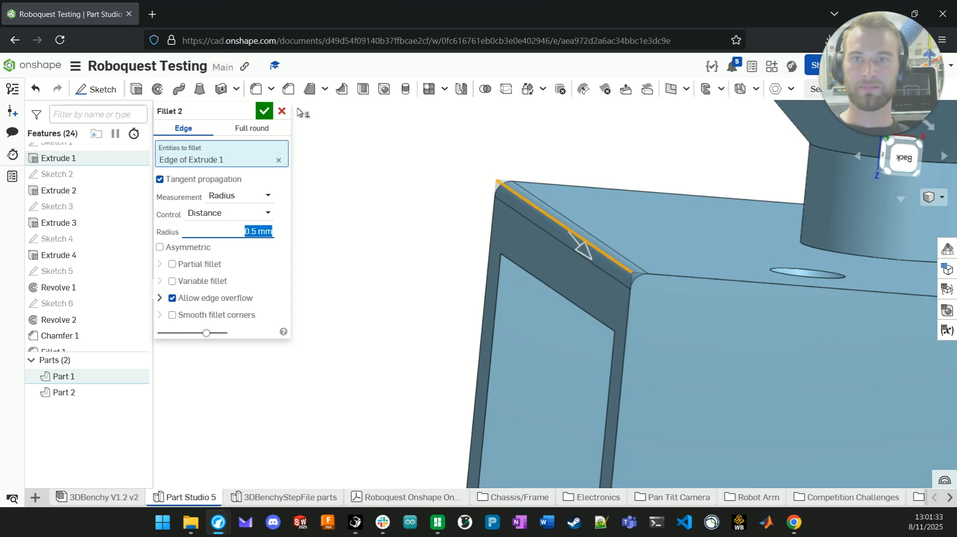
{"action": "left_click", "coordinate": [286, 110]}
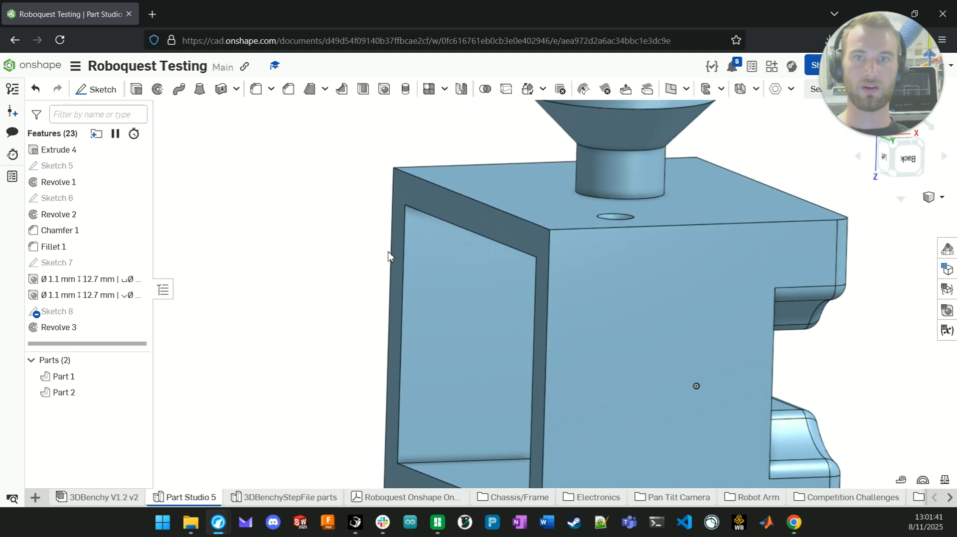
- Start a 1 mm equal-distance chamfer on the block's outer edge beside the small hole and check its measurement options
{"action": "left_click", "coordinate": [289, 91]}
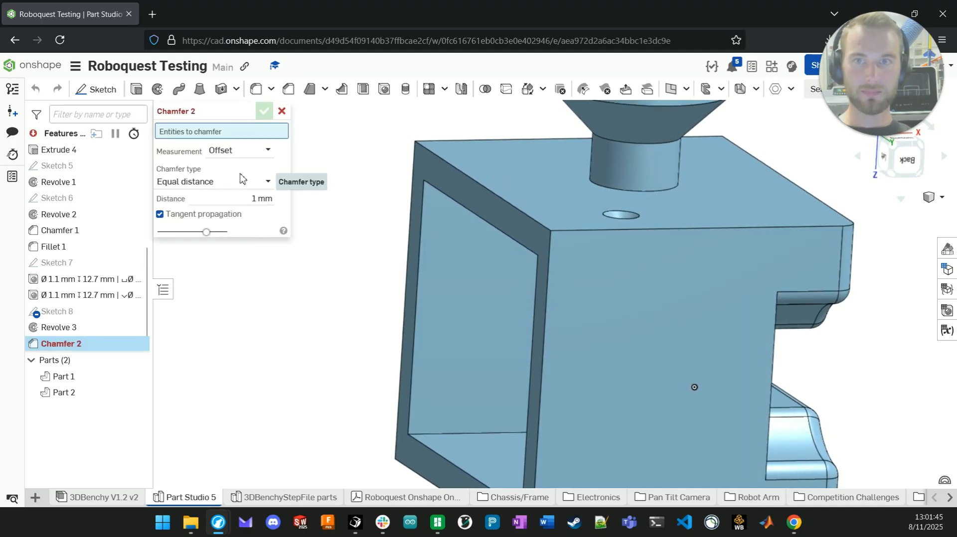
{"action": "left_click", "coordinate": [570, 232]}
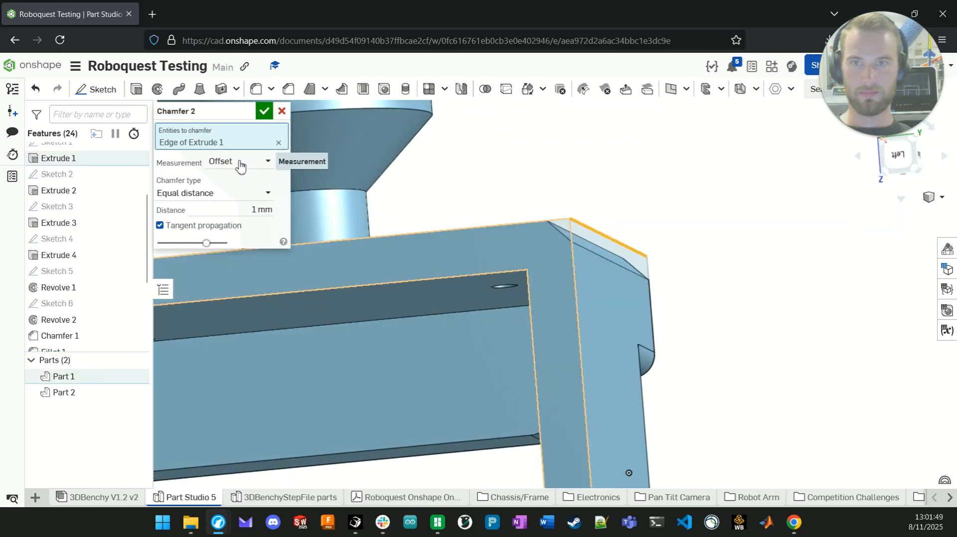
{"action": "left_click", "coordinate": [241, 165]}
{"action": "left_click", "coordinate": [280, 174]}
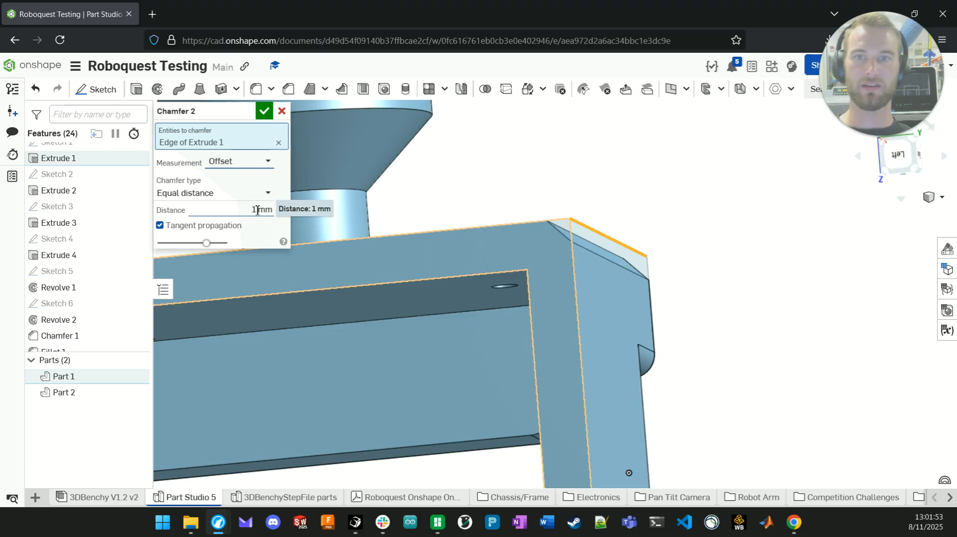
- Examine the chamfer preview's corner profile and its run along the block's edge from several angles
{"action": "scroll", "coordinate": [573, 239], "scroll_direction": "up", "scroll_amount": 5}
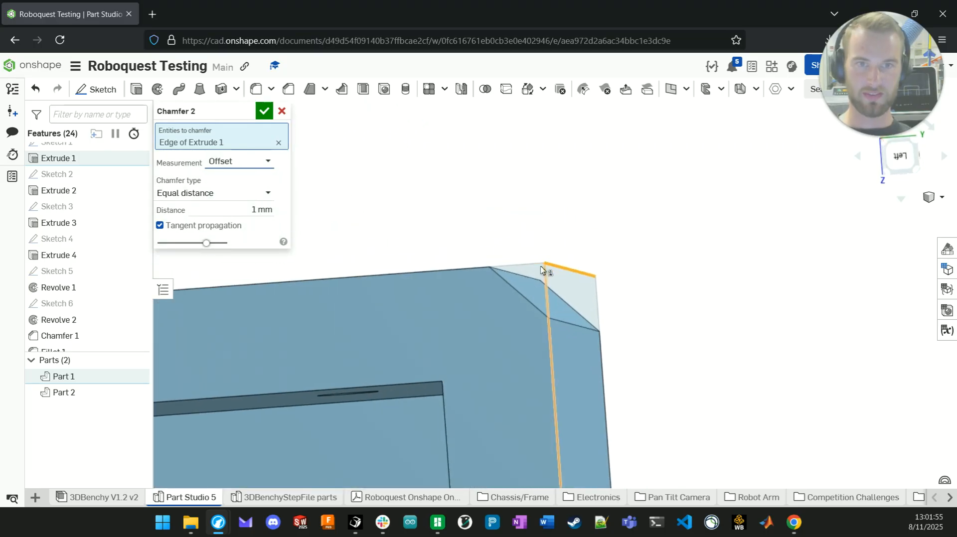
{"action": "right_click_drag", "start_coordinate": [549, 267], "coordinate": [567, 269]}
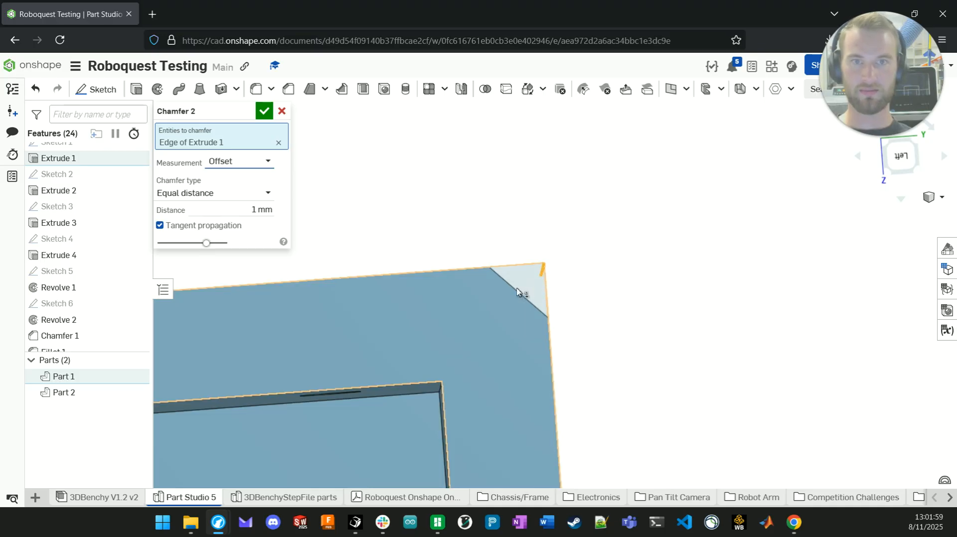
{"action": "right_click_drag", "start_coordinate": [523, 273], "coordinate": [513, 288]}
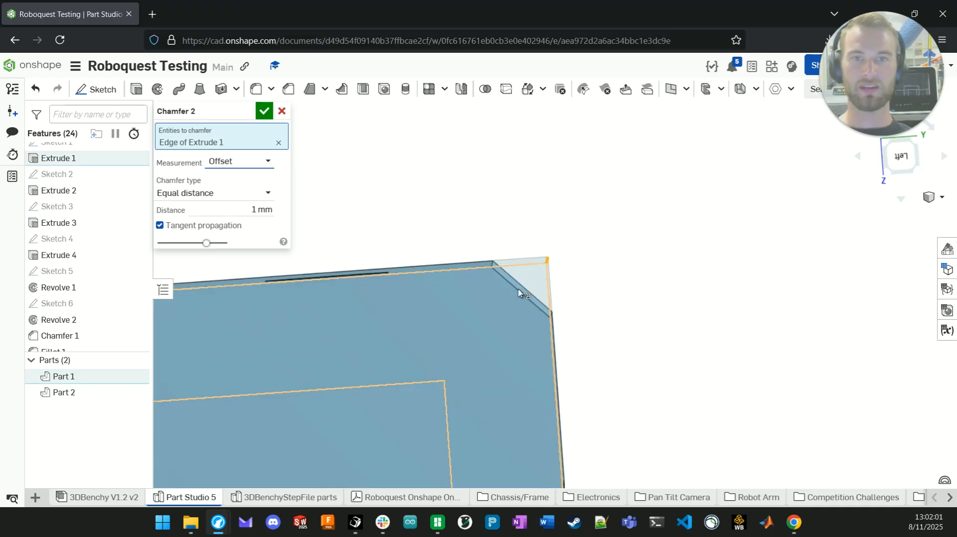
{"action": "right_click_drag", "start_coordinate": [452, 207], "coordinate": [449, 193]}
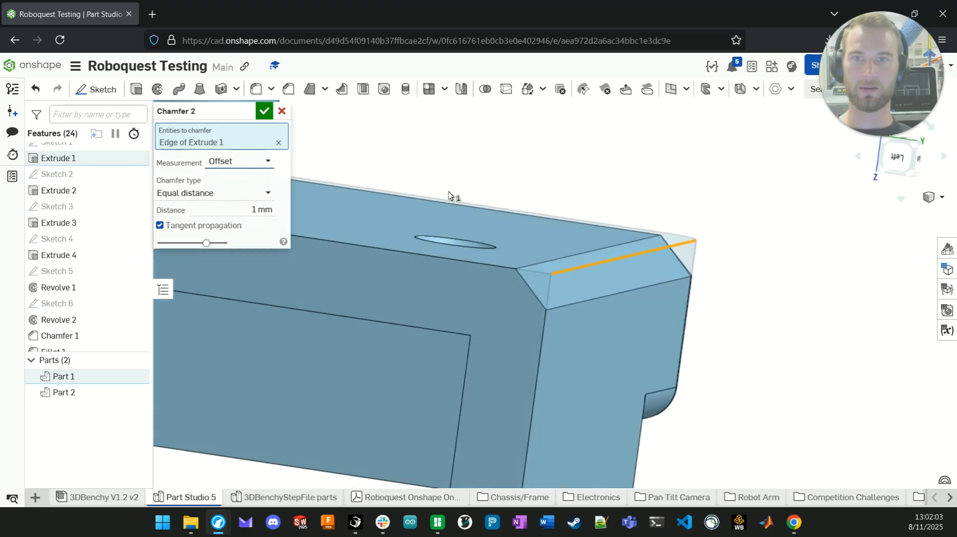
{"action": "scroll", "coordinate": [450, 194], "scroll_direction": "down", "scroll_amount": 3}
{"action": "right_click_drag", "start_coordinate": [466, 250], "coordinate": [623, 298]}
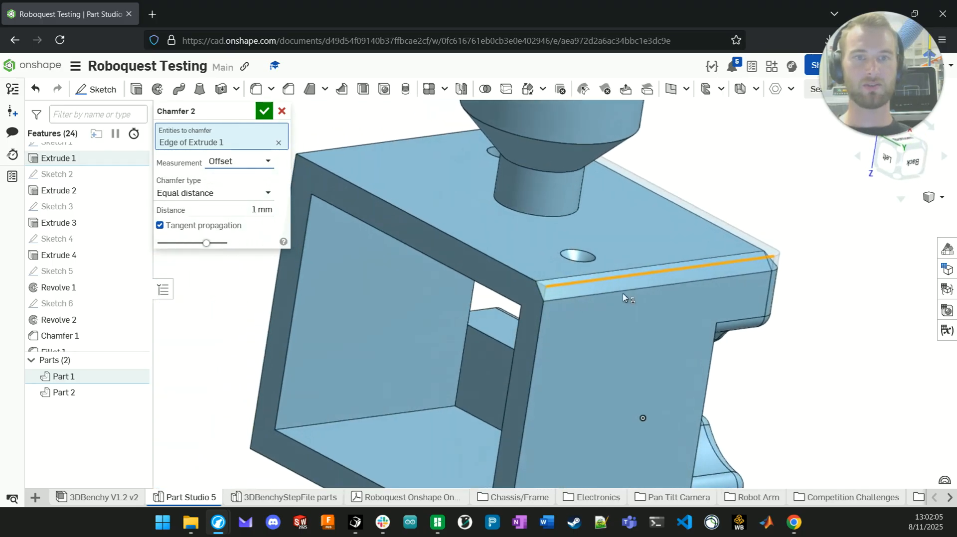
{"action": "scroll", "coordinate": [618, 299], "scroll_direction": "up", "scroll_amount": 2}
{"action": "scroll", "coordinate": [583, 323], "scroll_direction": "down", "scroll_amount": 1}
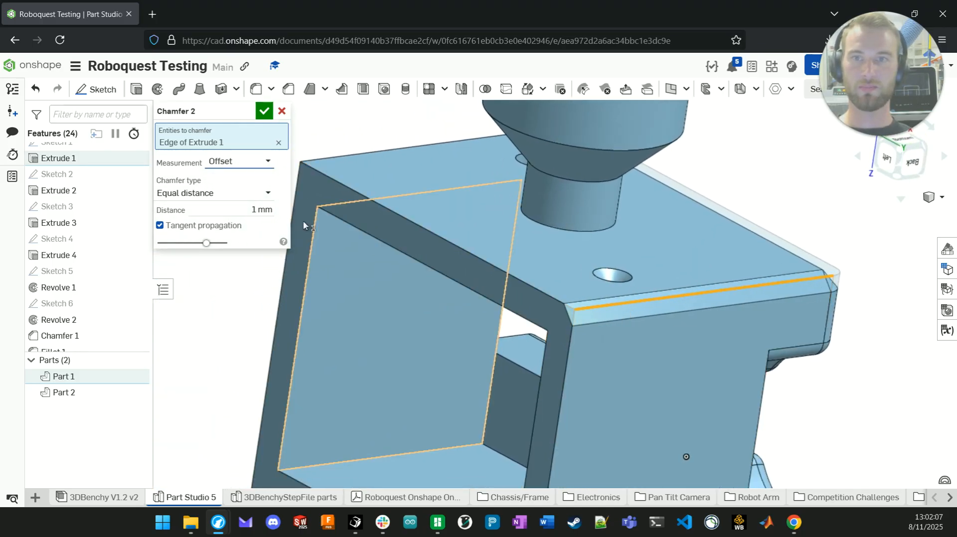
{"action": "right_click_drag", "start_coordinate": [541, 275], "coordinate": [545, 277]}
{"action": "scroll", "coordinate": [544, 277], "scroll_direction": "down", "scroll_amount": 2}
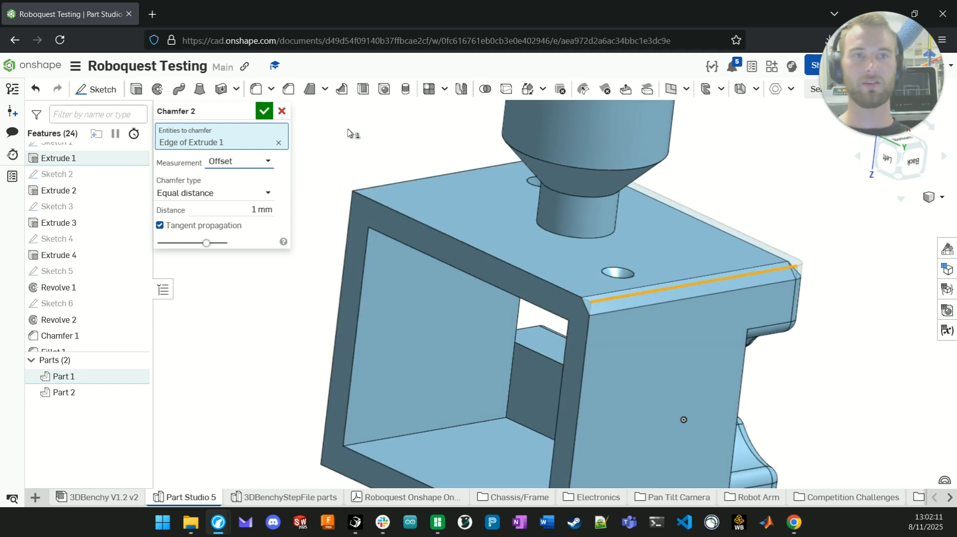
- Try chamfer distances of 2 mm and 1.5 mm and inspect the filleted corner where the chamfered edges meet
{"action": "double_click", "coordinate": [255, 210]}
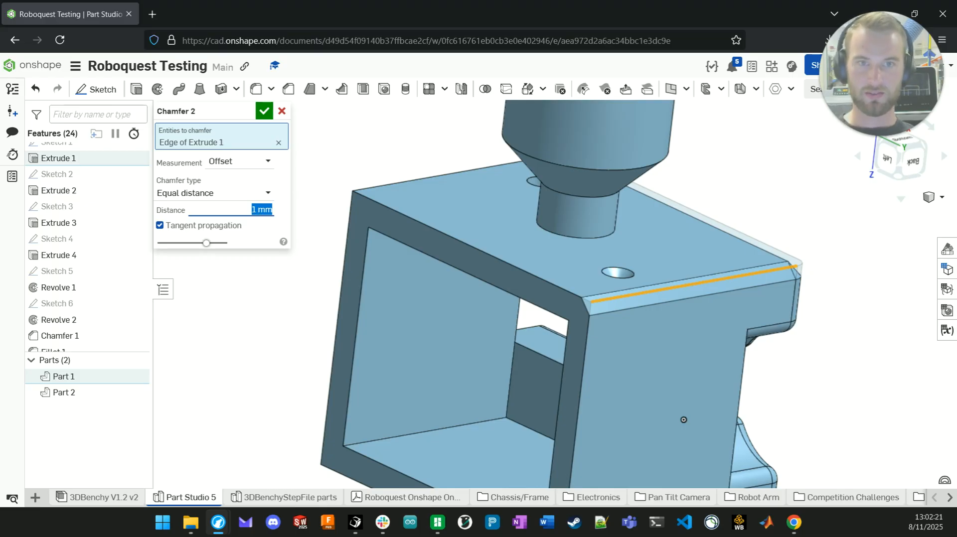
{"action": "key", "text": "Up"}
{"action": "right_click_drag", "start_coordinate": [461, 306], "coordinate": [848, 366]}
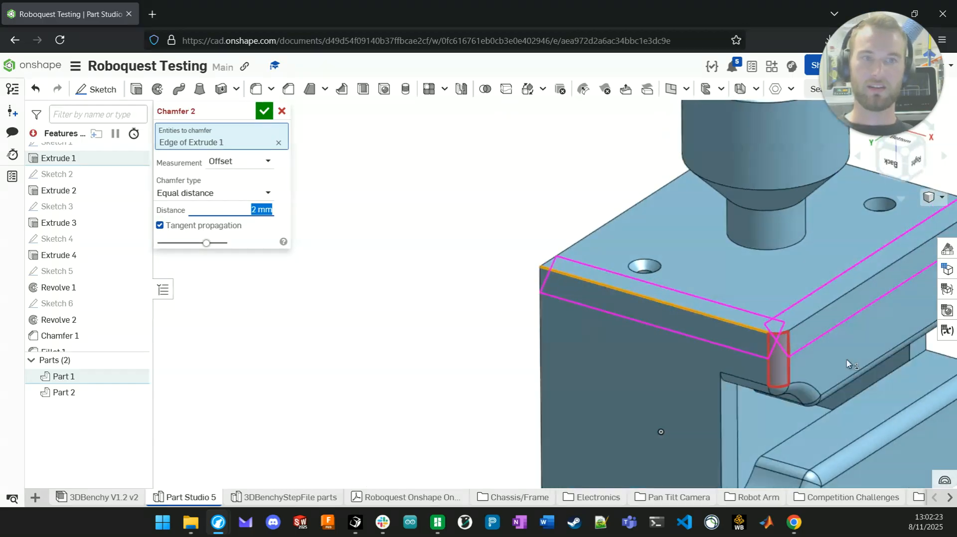
{"action": "middle_click_drag", "start_coordinate": [848, 365], "coordinate": [683, 286]}
{"action": "scroll", "coordinate": [652, 298], "scroll_direction": "up", "scroll_amount": 2}
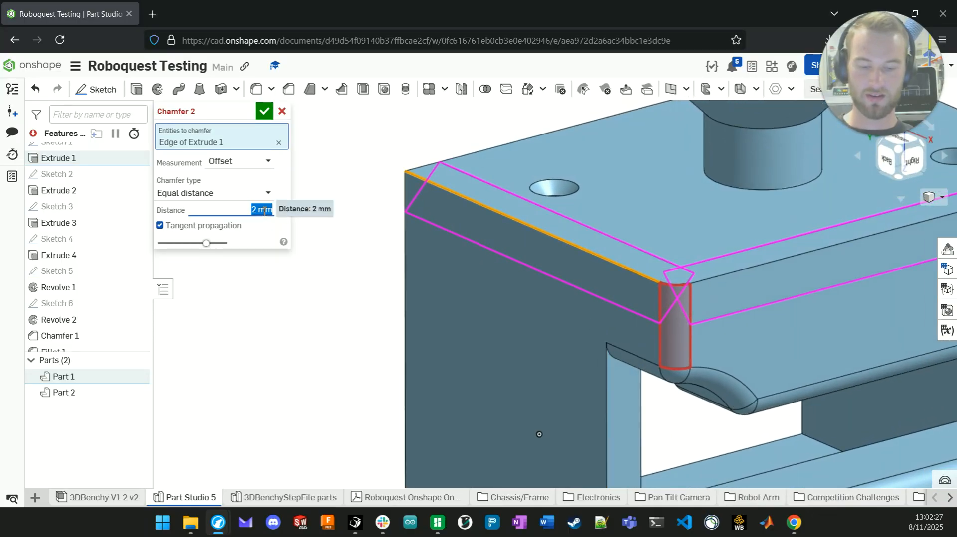
{"action": "type", "text": "1.5"}
{"action": "key", "text": "Return"}
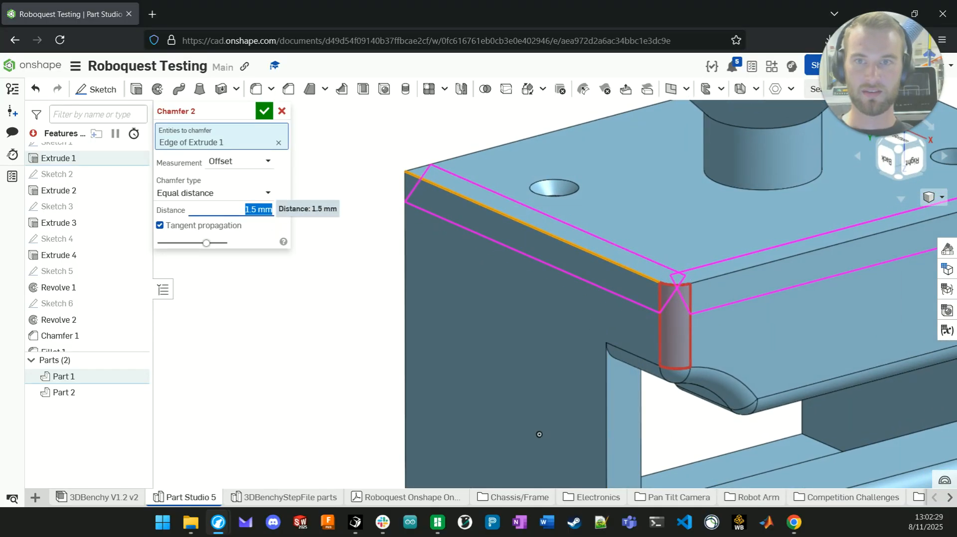
- Move the chamfer to the edge above the rectangular opening, try a 3 mm distance, and cancel the chamfer
{"action": "left_click", "coordinate": [278, 143]}
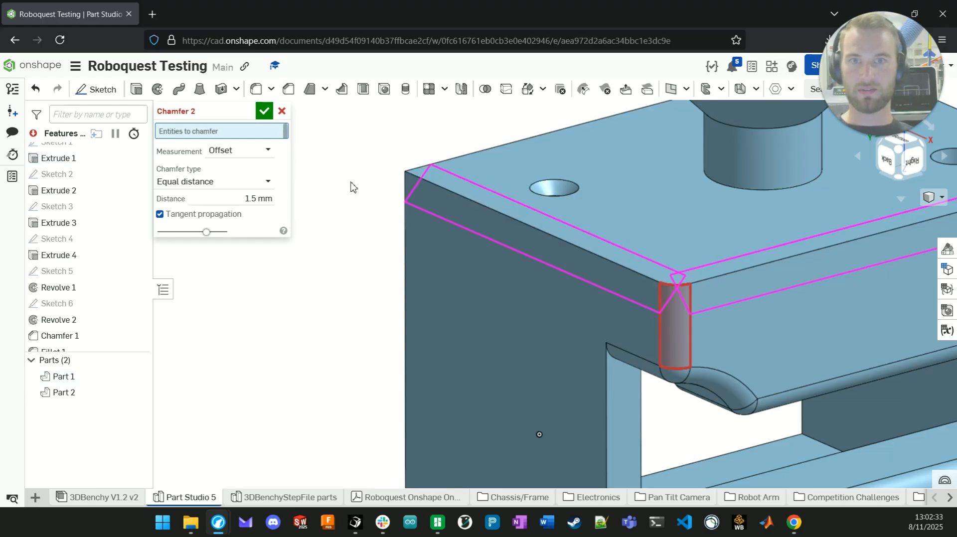
{"action": "right_click_drag", "start_coordinate": [478, 299], "coordinate": [349, 306]}
{"action": "left_click", "coordinate": [454, 300]}
{"action": "right_click_drag", "start_coordinate": [455, 300], "coordinate": [267, 208]}
{"action": "double_click", "coordinate": [267, 209]}
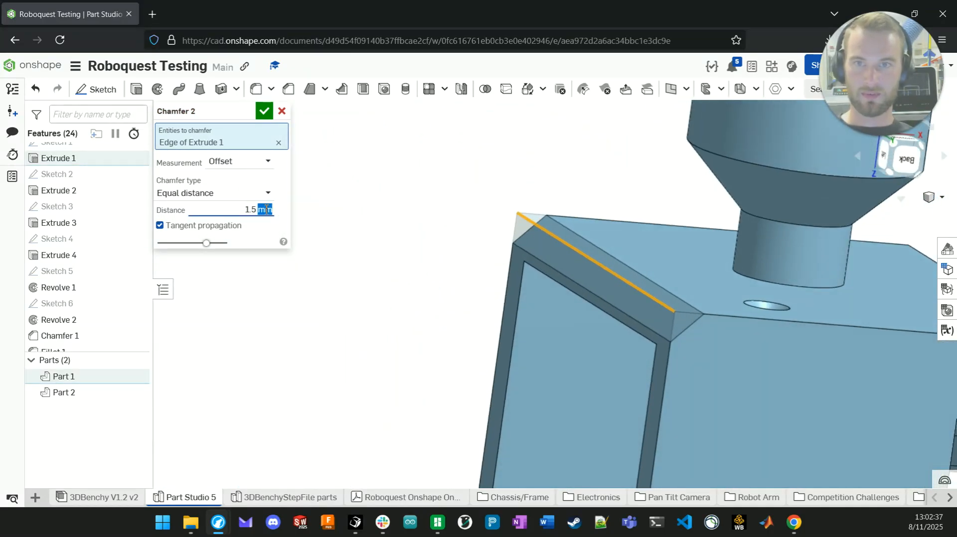
{"action": "type", "text": "3"}
{"action": "key", "text": "Return"}
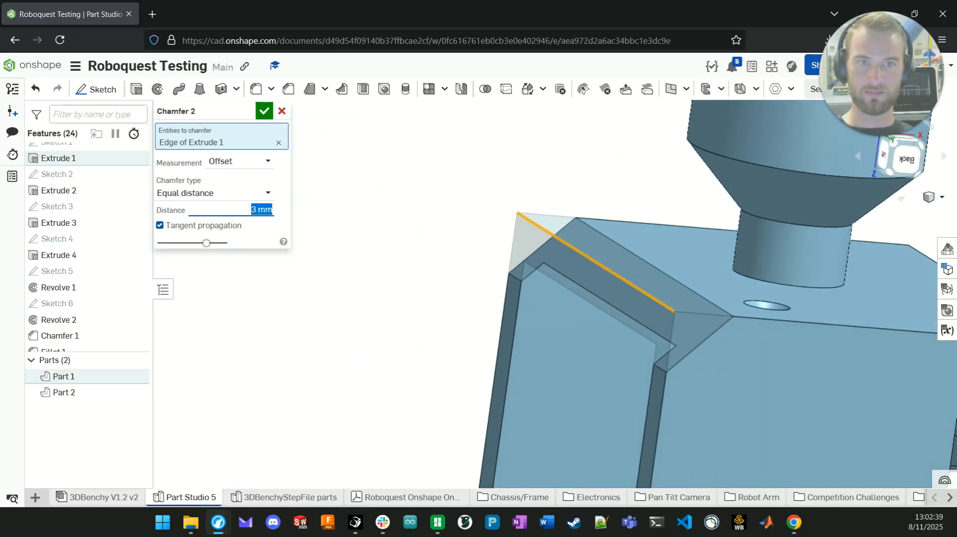
{"action": "right_click_drag", "start_coordinate": [448, 249], "coordinate": [640, 344]}
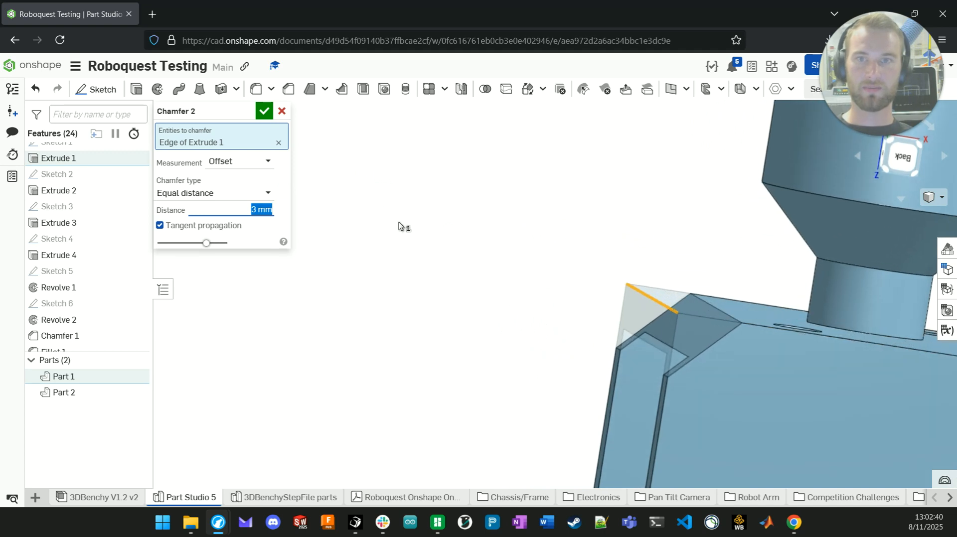
{"action": "left_click", "coordinate": [282, 110]}
- Bring the whole model into view, facing the block's flat side with the rectangular notch
{"action": "scroll", "coordinate": [410, 326], "scroll_direction": "down", "scroll_amount": 2}
{"action": "scroll", "coordinate": [407, 319], "scroll_direction": "down", "scroll_amount": 3}
{"action": "right_click_drag", "start_coordinate": [394, 336], "coordinate": [438, 320]}
{"action": "scroll", "coordinate": [458, 286], "scroll_direction": "down", "scroll_amount": 2}
{"action": "key", "text": "n"}
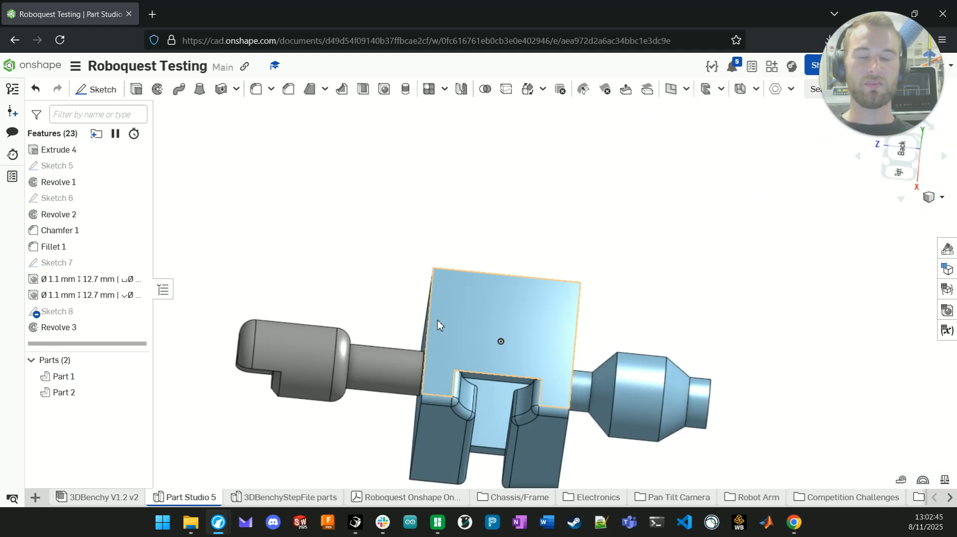